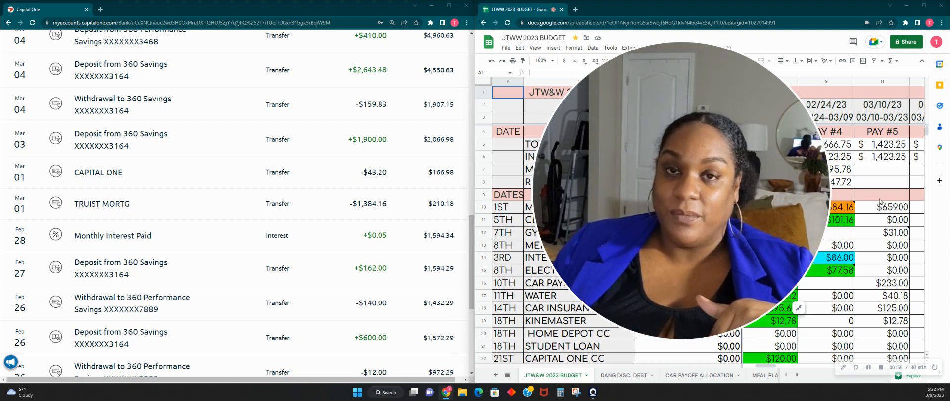
left_click(803, 311)
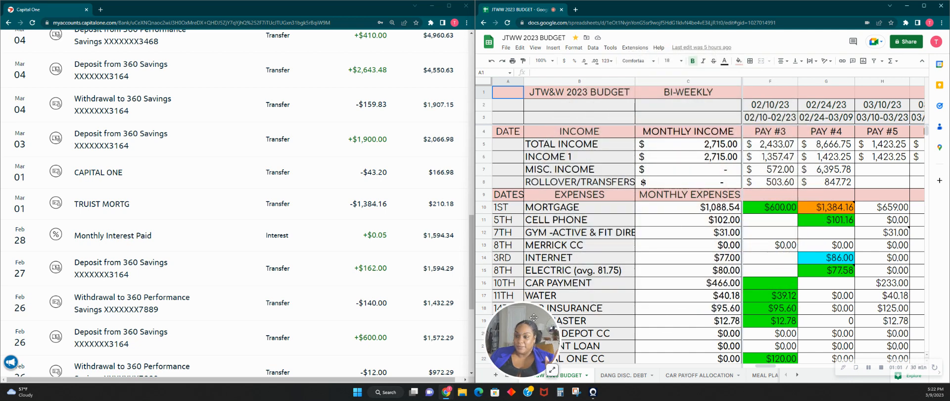
left_click_drag(531, 360, 650, 91)
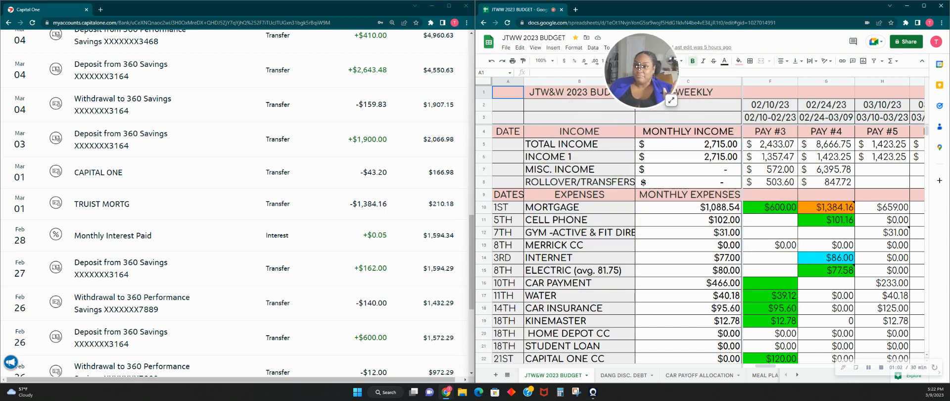
left_click(670, 100)
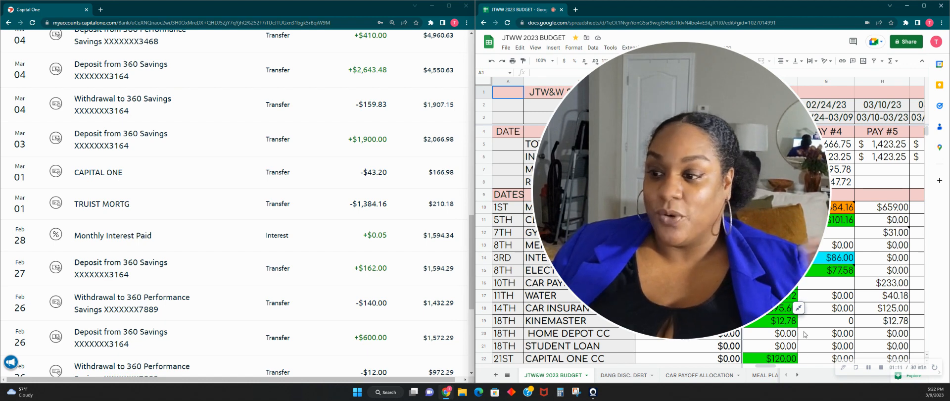
left_click(798, 309)
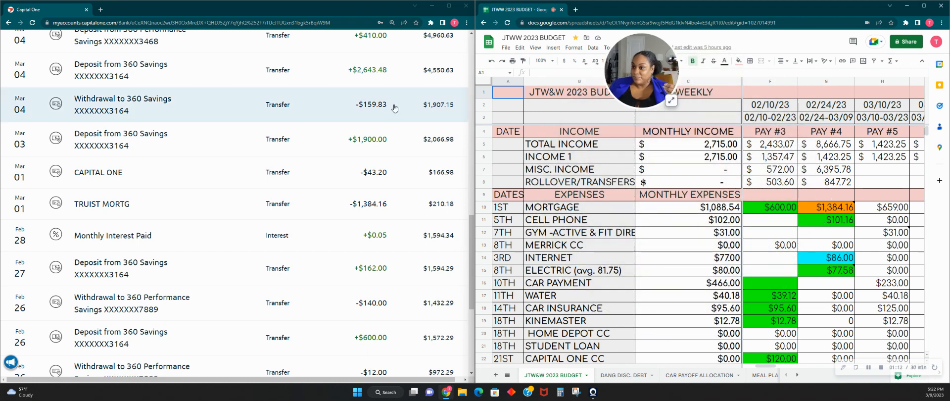
- Add the 0.05 monthly interest from the bank transactions to the Pay #4 miscellaneous income formula
scroll(327, 169, "down", 2)
scroll(329, 168, "up", 2)
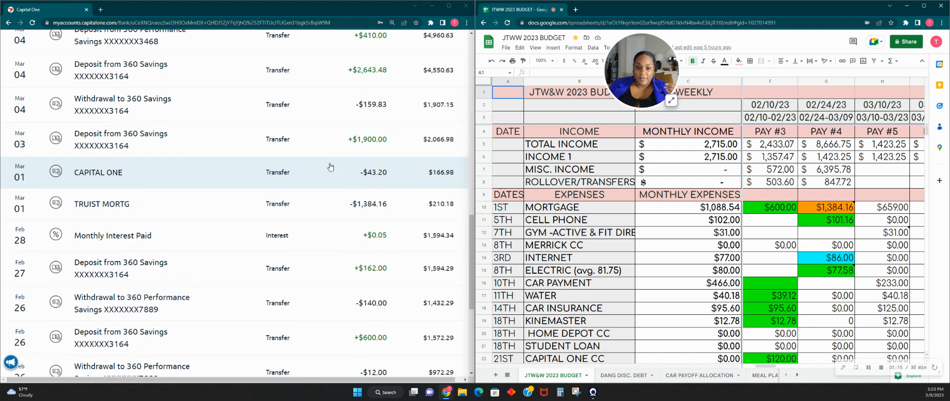
scroll(425, 325, "up", 1)
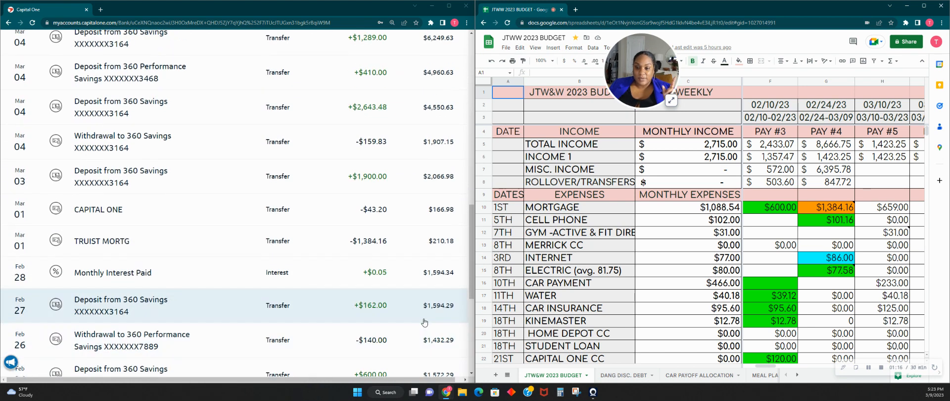
left_click(837, 213)
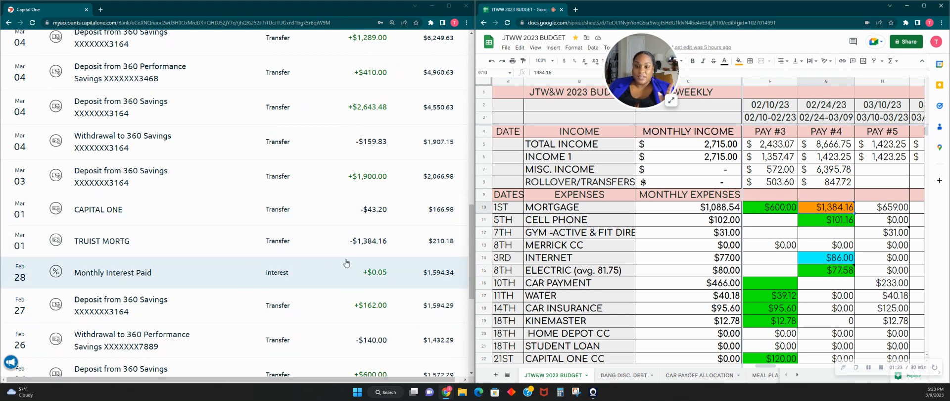
left_click(337, 276)
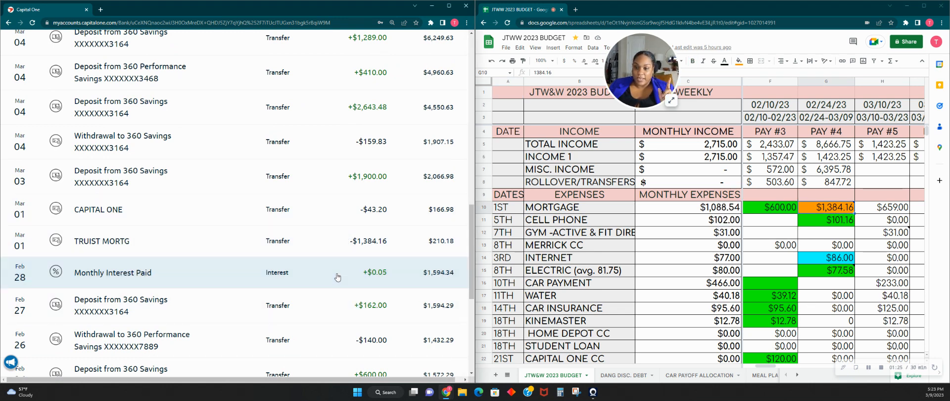
left_click(337, 276)
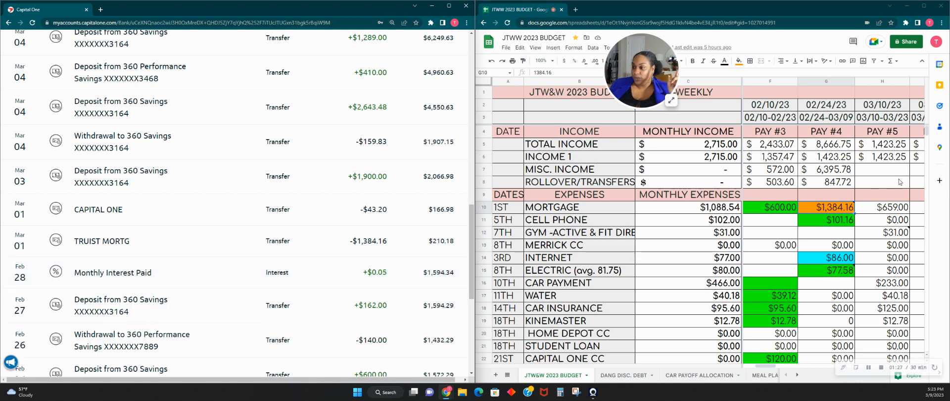
left_click(839, 183)
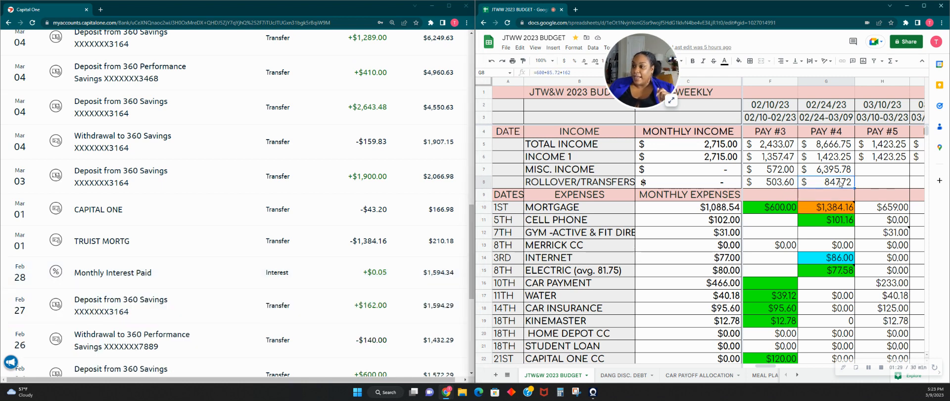
left_click(828, 173)
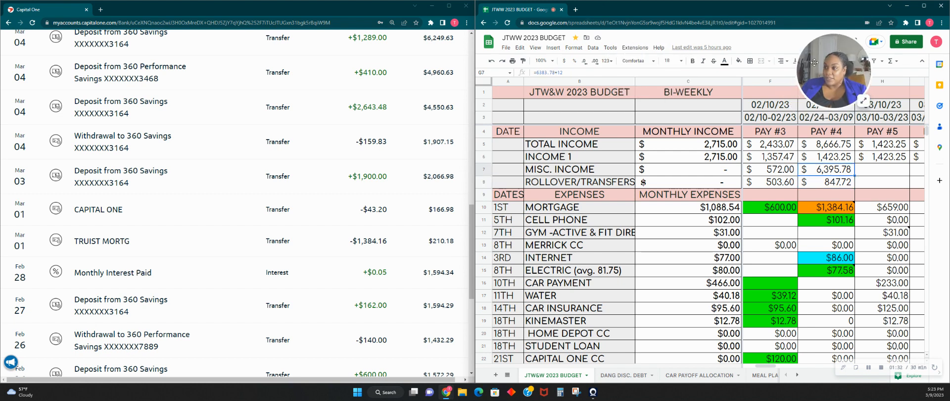
left_click(574, 74)
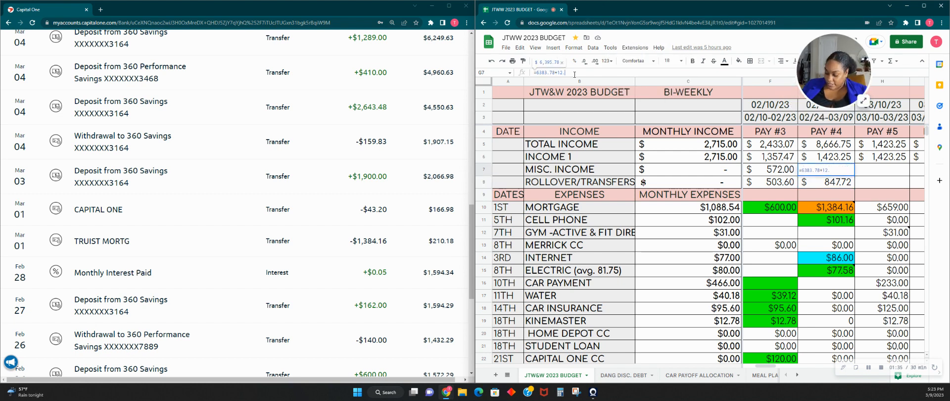
type("+.05")
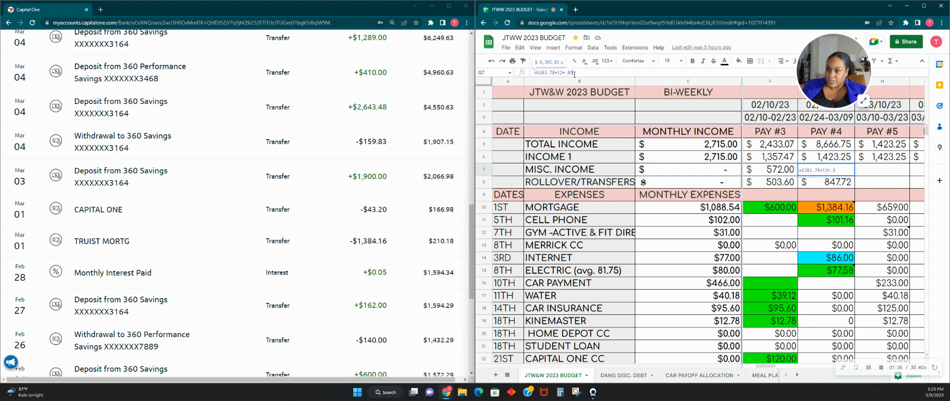
key("Tab")
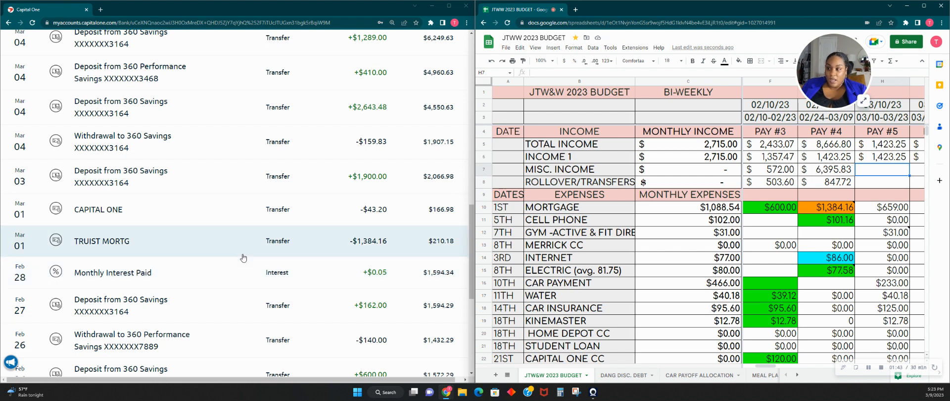
- Mark the Pay #4 mortgage amount as cleared at the bank by filling its cell green
left_click(831, 171)
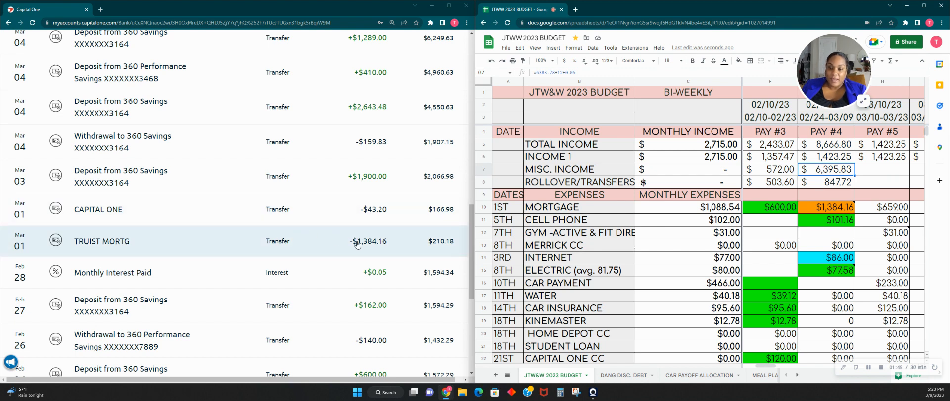
left_click(827, 212)
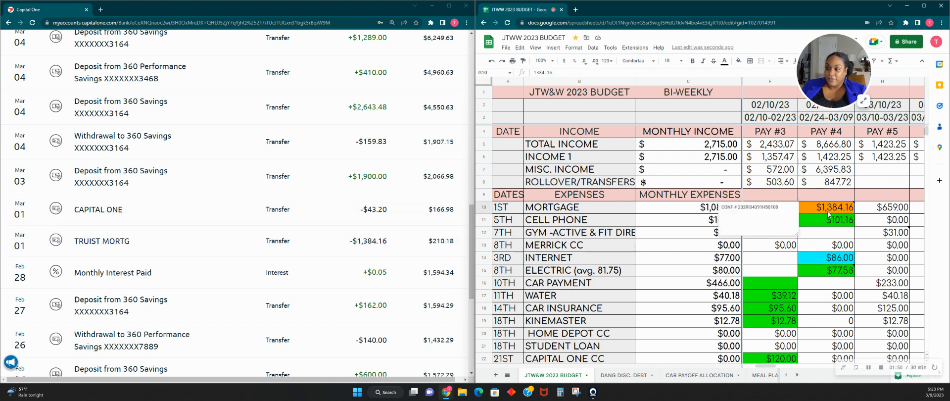
left_click(738, 61)
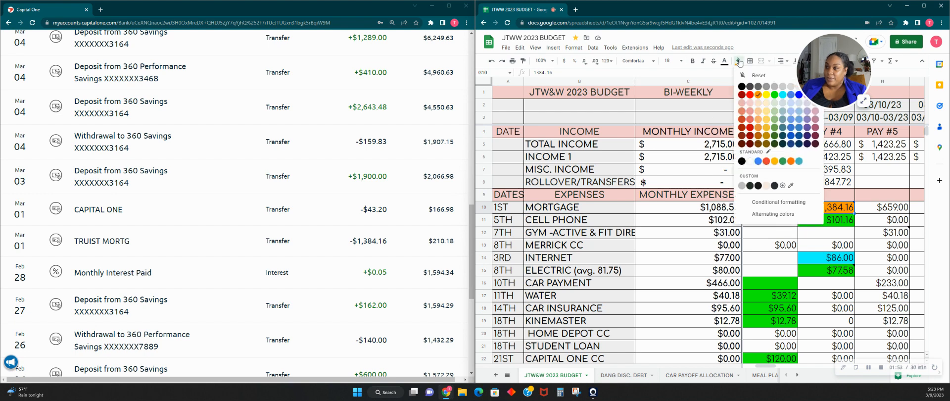
left_click(773, 95)
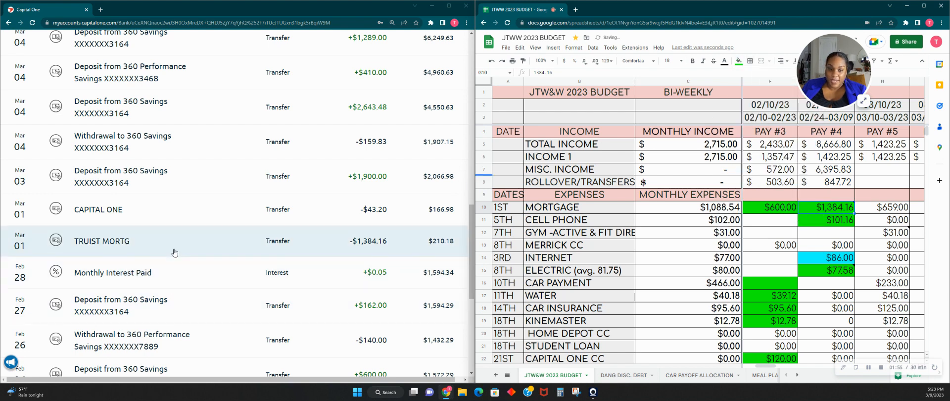
- Fill the Pay #4 amount for Citizen One Security green to match the posted Capital One withdrawal
scroll(146, 228, "up", 1)
scroll(146, 227, "up", 2)
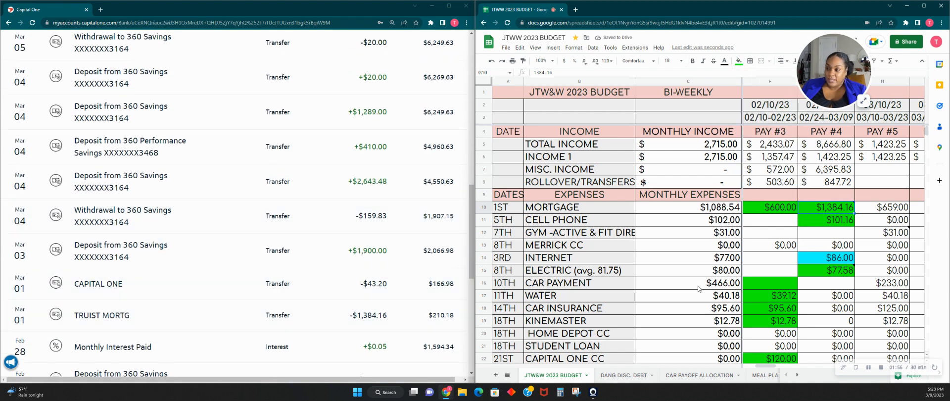
scroll(846, 283, "down", 3)
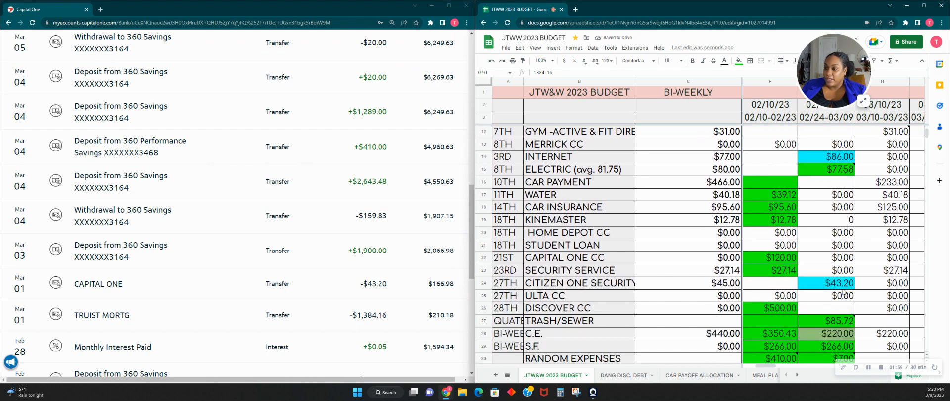
left_click(739, 61)
left_click(774, 95)
left_click_drag(834, 72, 866, 72)
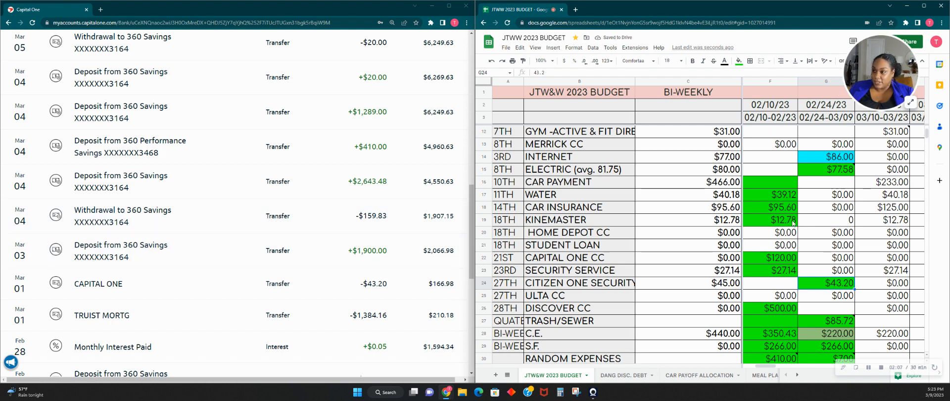
- Add the bank deposits 1900.00, 2643.48, 410 and 1289 to the Pay #4 rollover/transfers formula
scroll(793, 223, "up", 5)
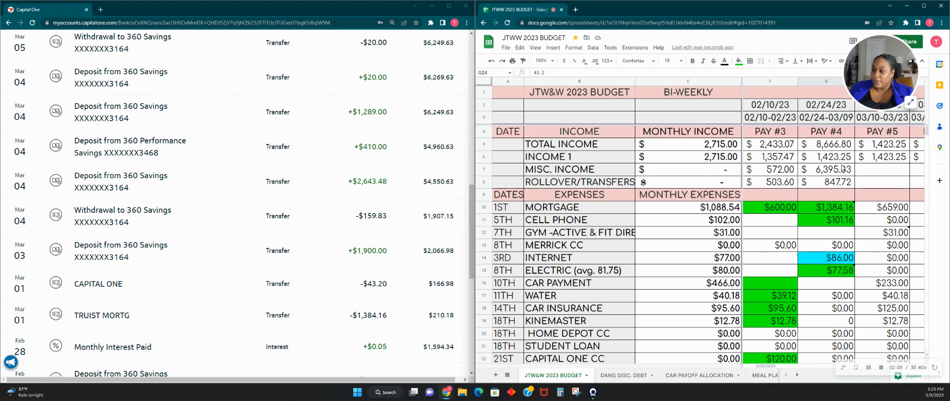
left_click(843, 174)
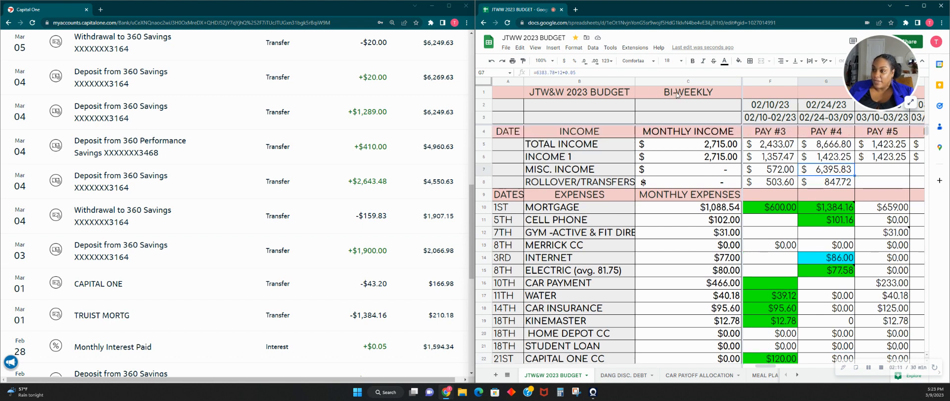
scroll(753, 193, "down", 5)
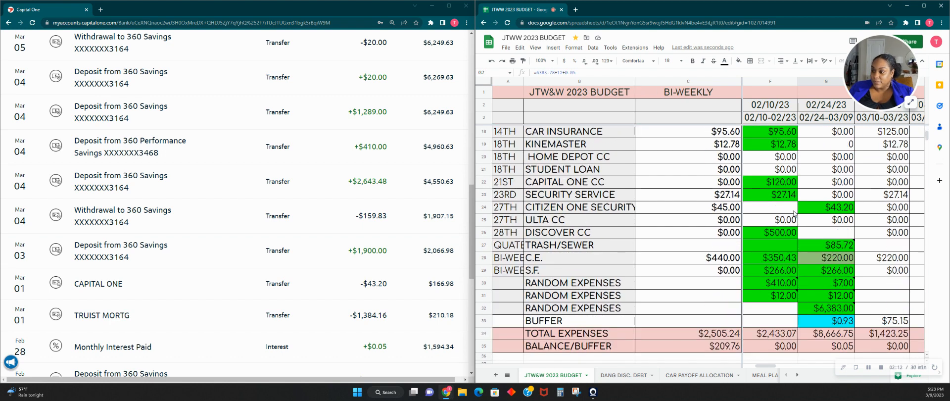
scroll(794, 213, "up", 5)
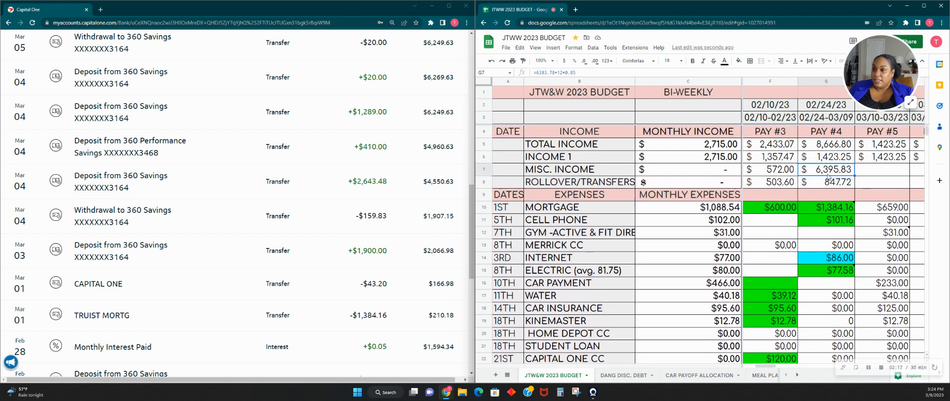
left_click(823, 181)
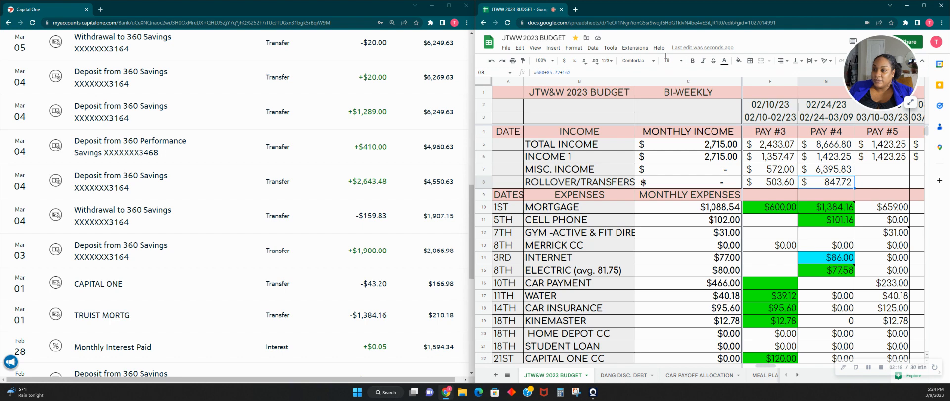
left_click(629, 72)
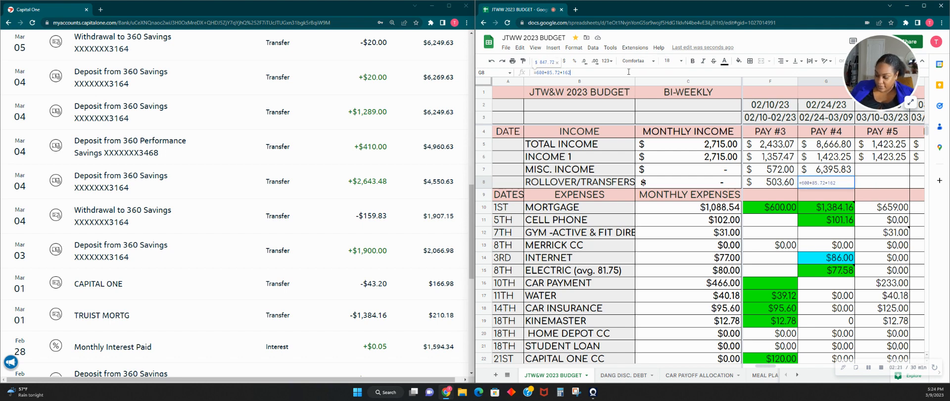
type("+1900.00")
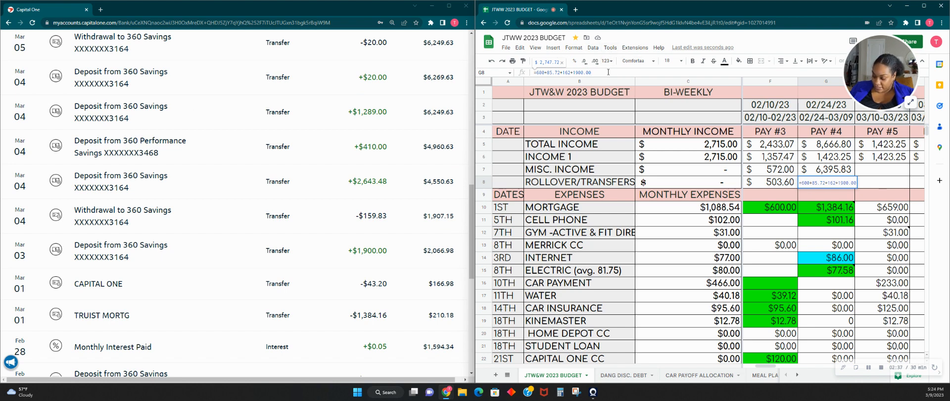
type("+2643.4")
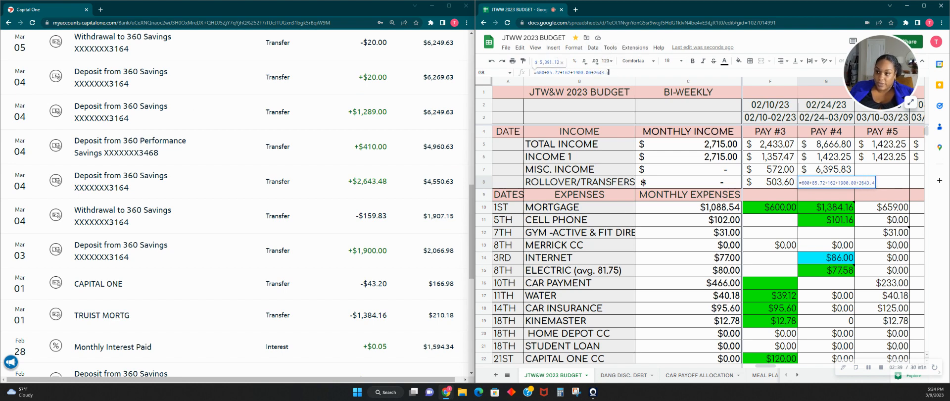
type("8+410+1289")
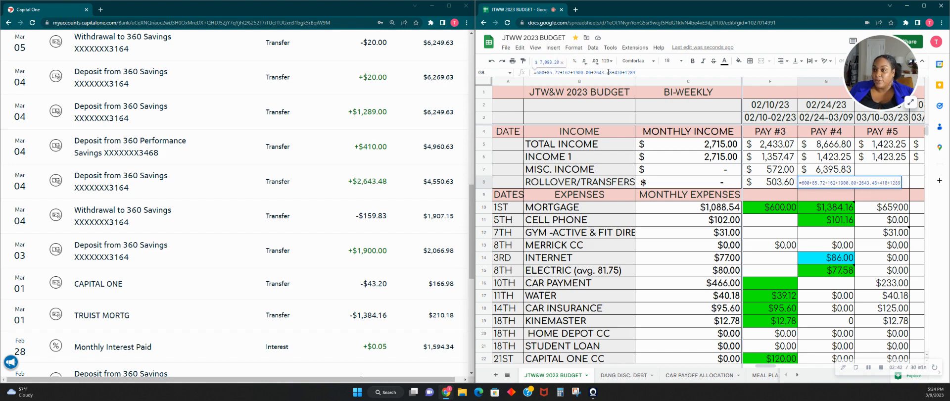
key("Tab")
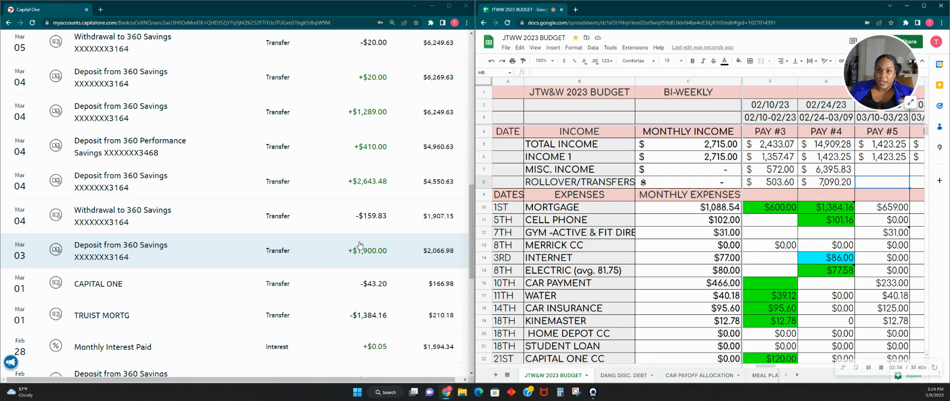
- Insert three blank rows below the three existing RANDOM EXPENSES rows
scroll(819, 286, "down", 5)
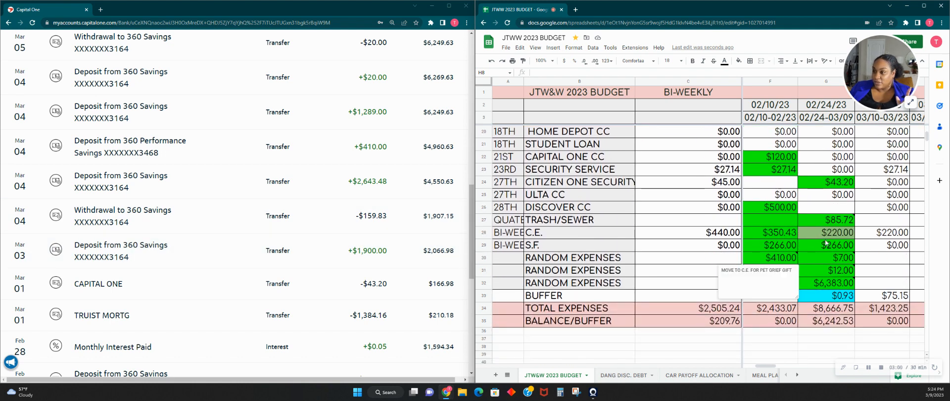
scroll(534, 307, "down", 1)
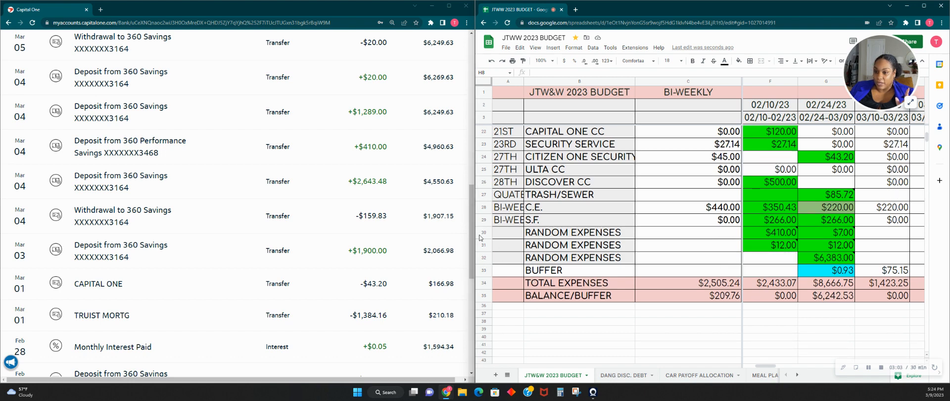
left_click_drag(483, 235, 477, 254)
right_click(476, 254)
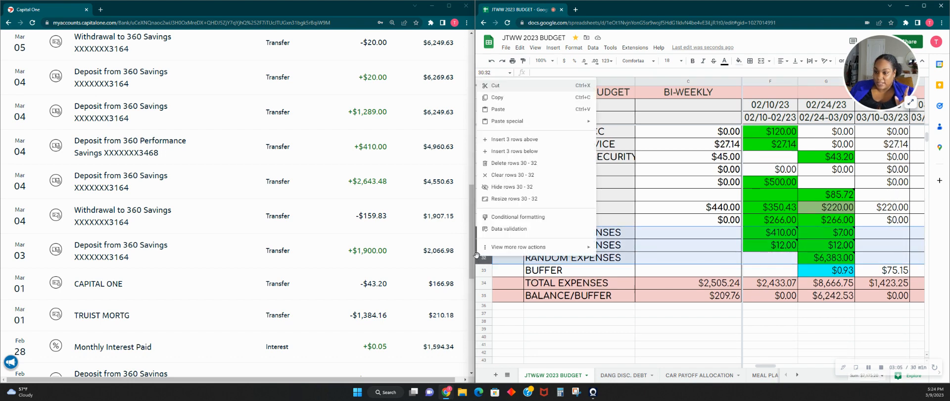
right_click(483, 261)
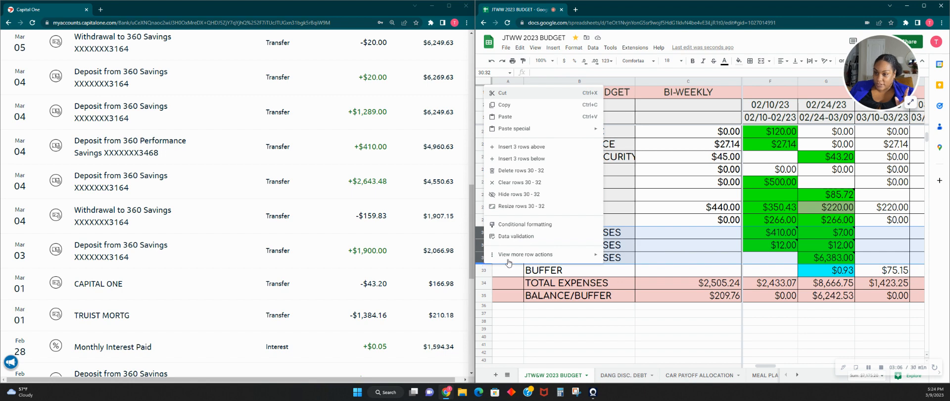
left_click(522, 158)
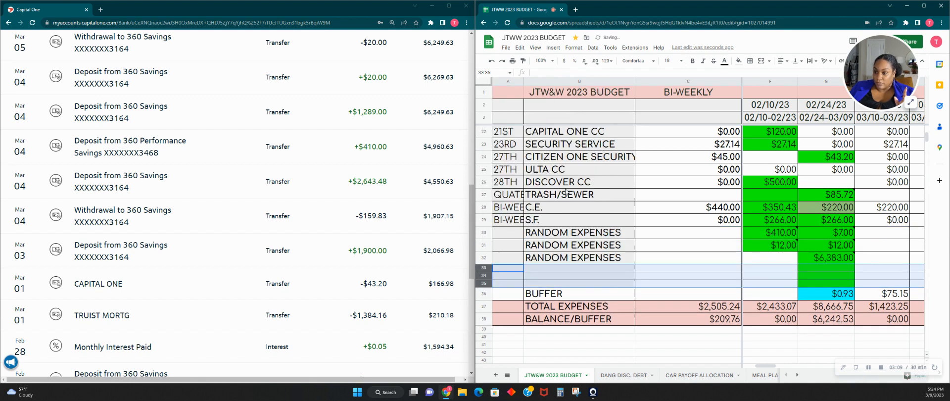
- Insert three more blank rows directly above the BUFFER row, one at a time
left_click(561, 270)
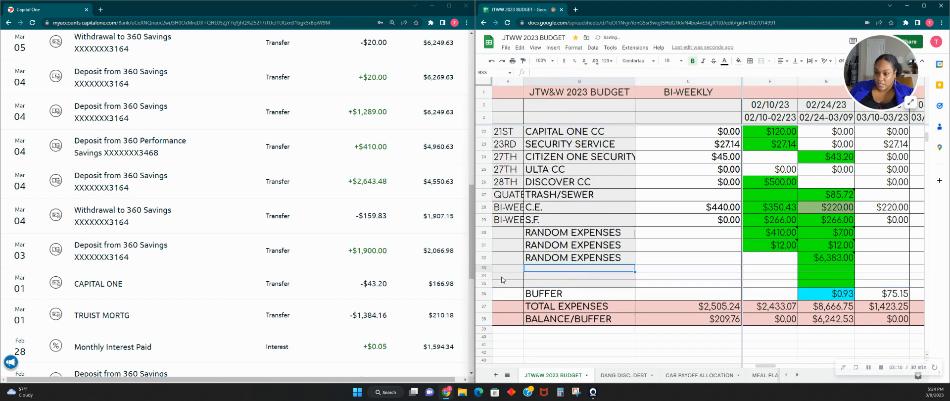
right_click(485, 281)
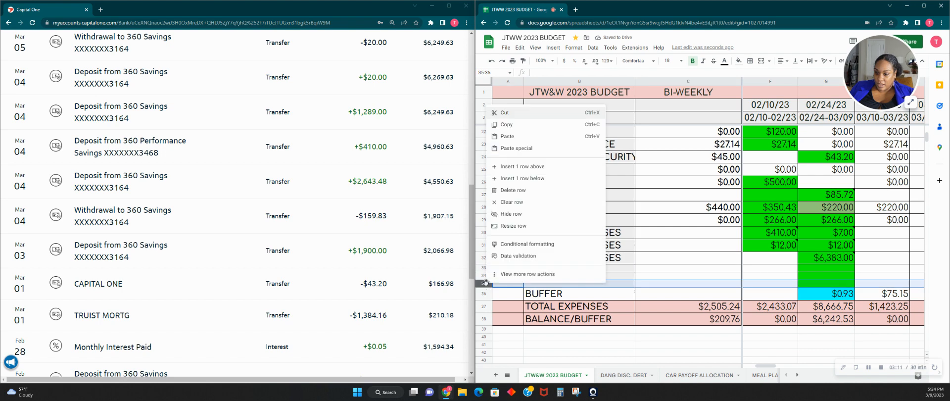
left_click(535, 179)
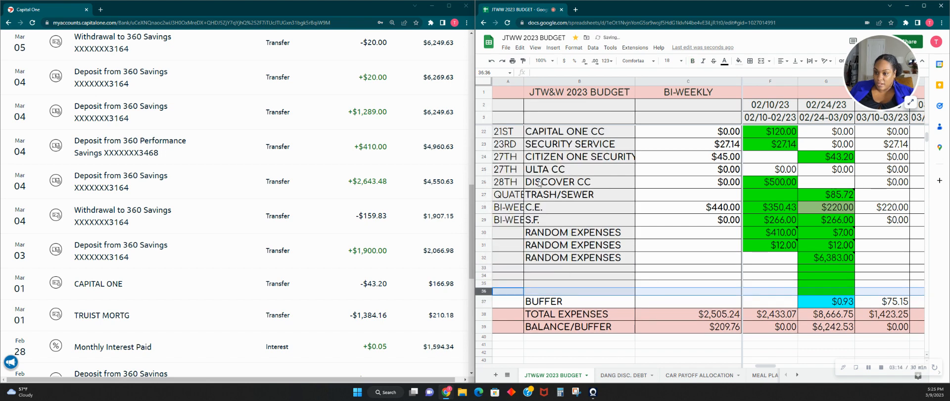
right_click(486, 293)
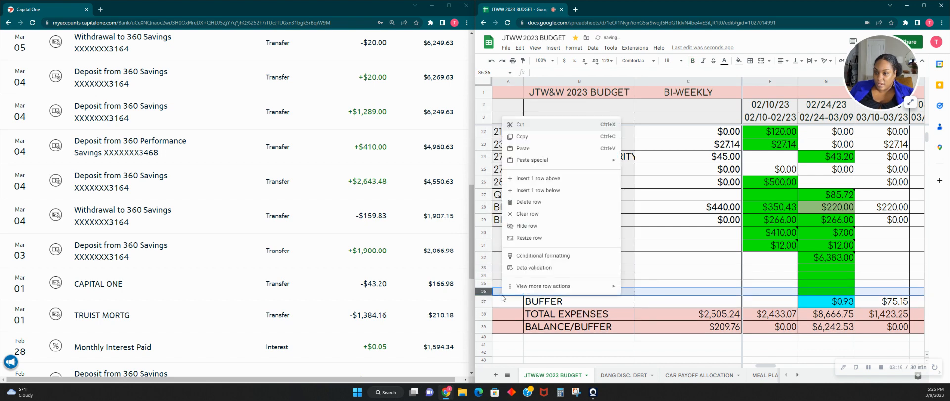
left_click(533, 194)
right_click(515, 295)
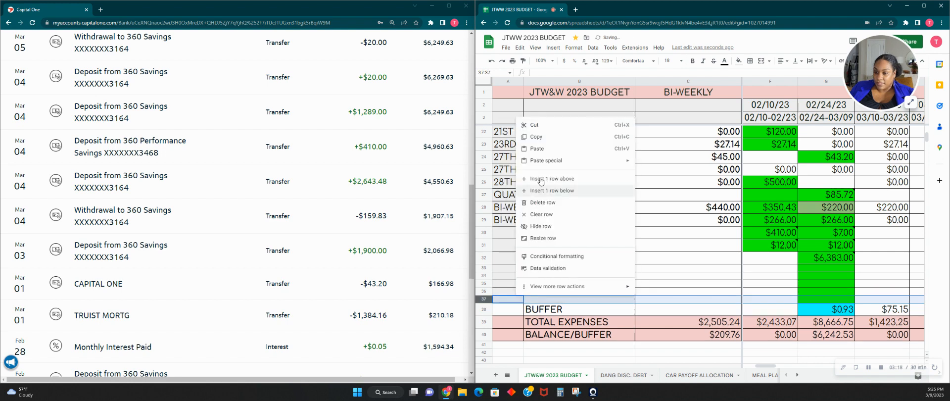
left_click(535, 190)
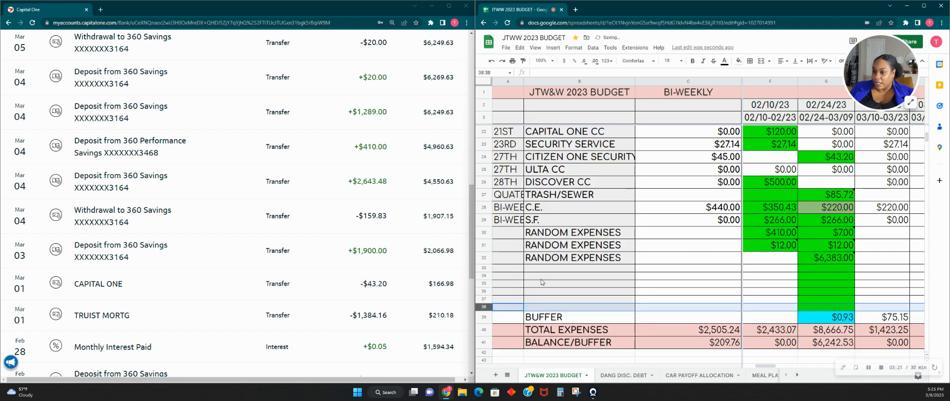
- Label the new rows 33 to 37 in the expenses column RANDOM EXPENSES
left_click(561, 269)
type("ra==")
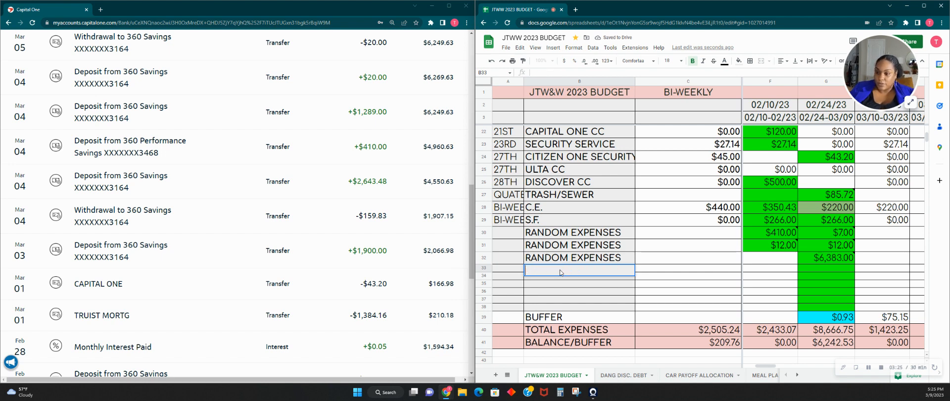
type("RAN")
key("Return")
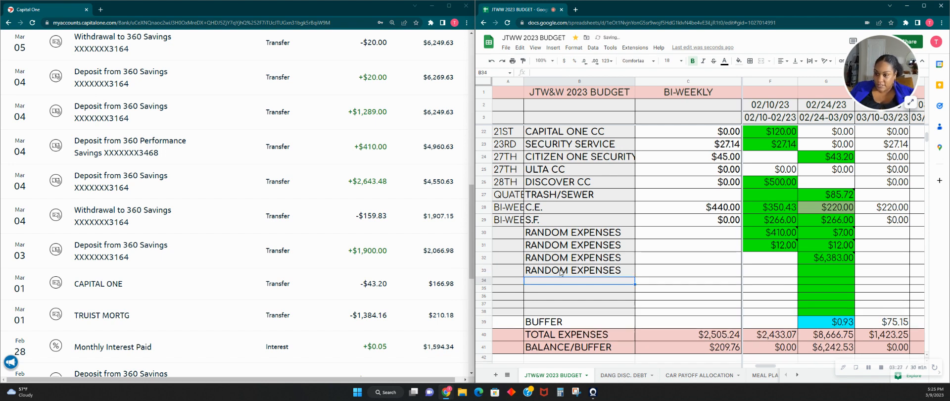
type("RA")
key("Return")
type("RA")
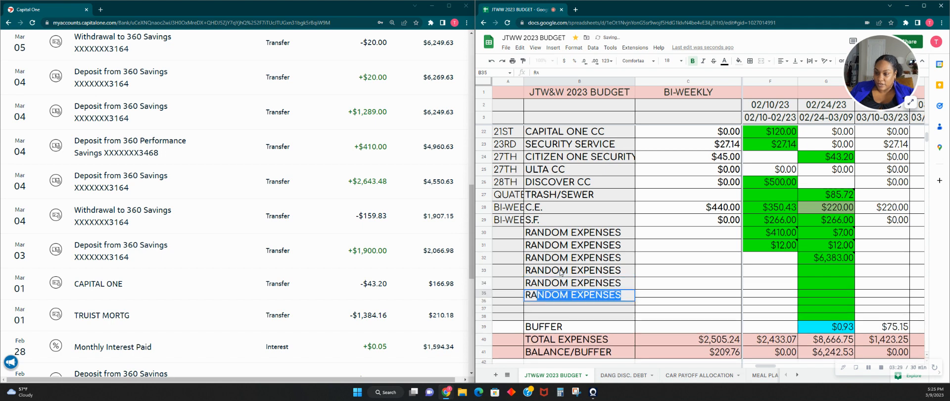
key("Return")
type("RA")
key("Return")
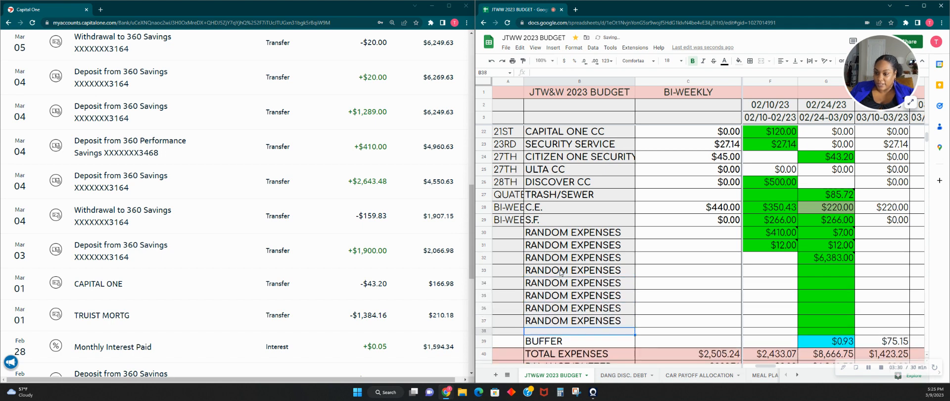
- Label the last new row above BUFFER, row 38, RANDOM EXPENSES as well
type("R")
key("Tab")
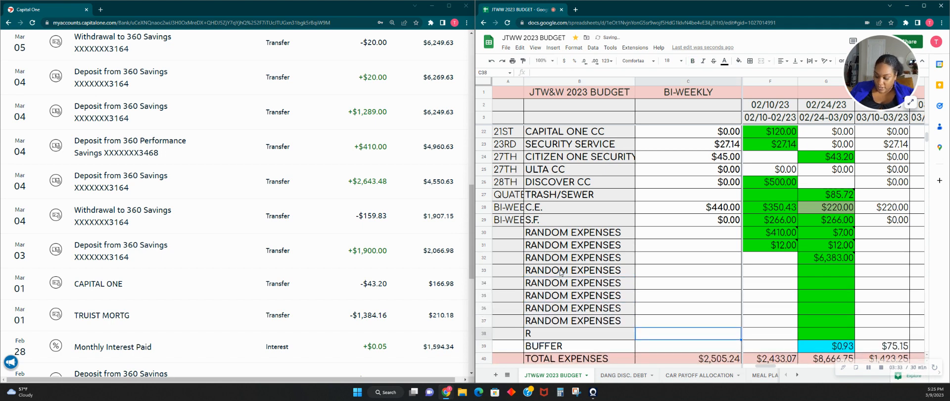
key("Up")
type("R")
key("Escape")
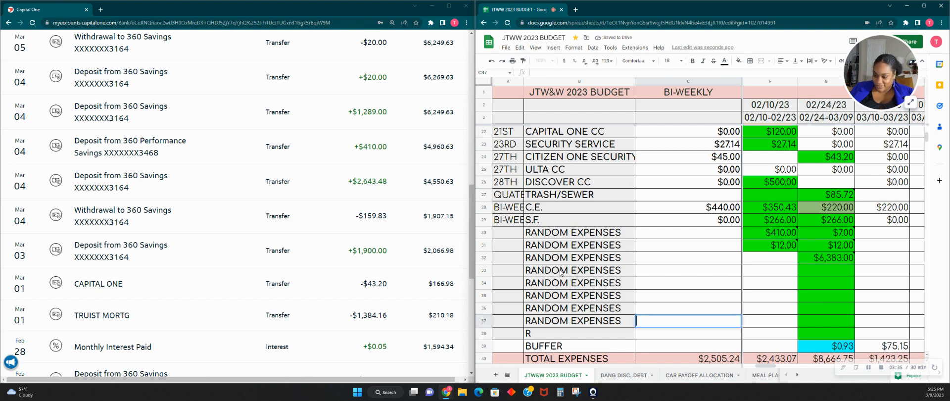
key("Down")
key("Left")
type("R")
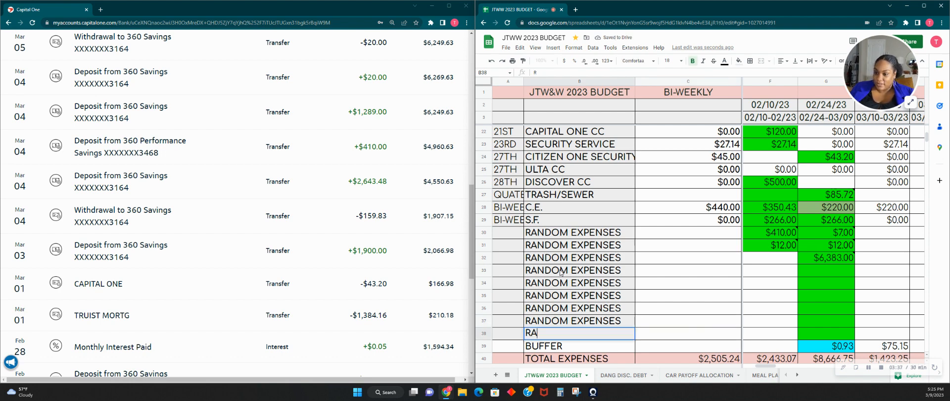
key("Tab")
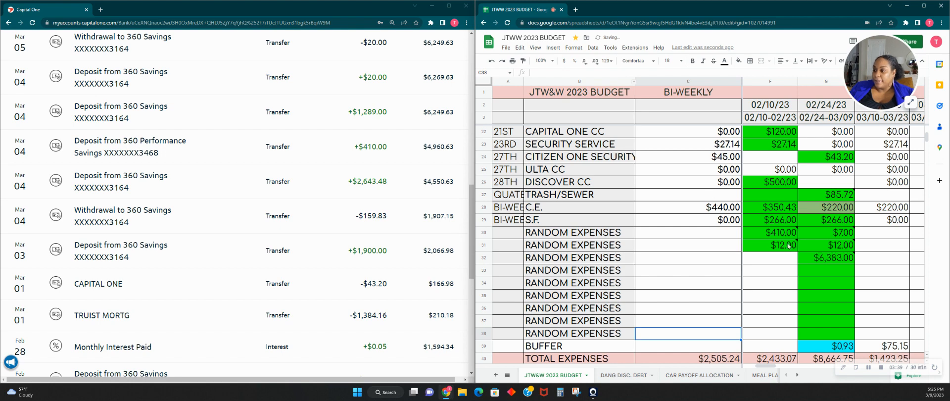
- Enter the 159.83 savings withdrawal as the Pay #4 amount in the first new RANDOM EXPENSES row
left_click(829, 274)
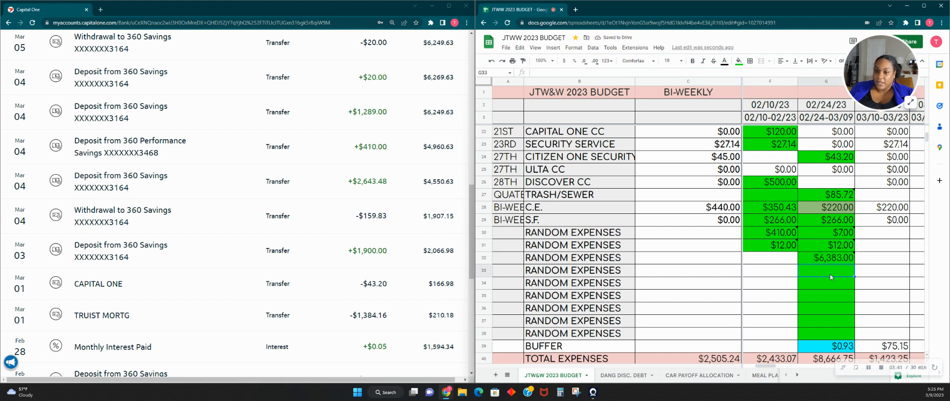
type("159")
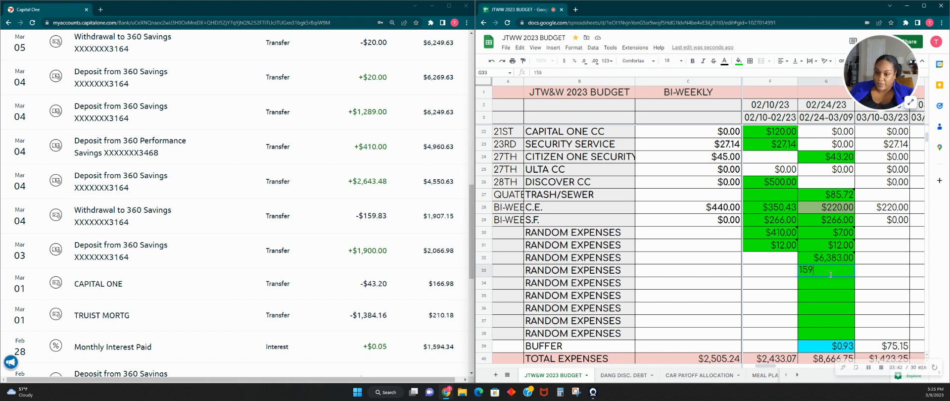
type(".83")
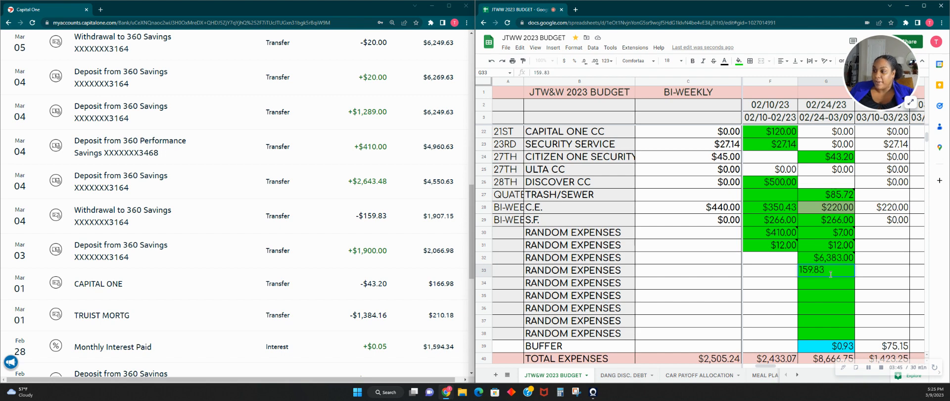
key("Tab")
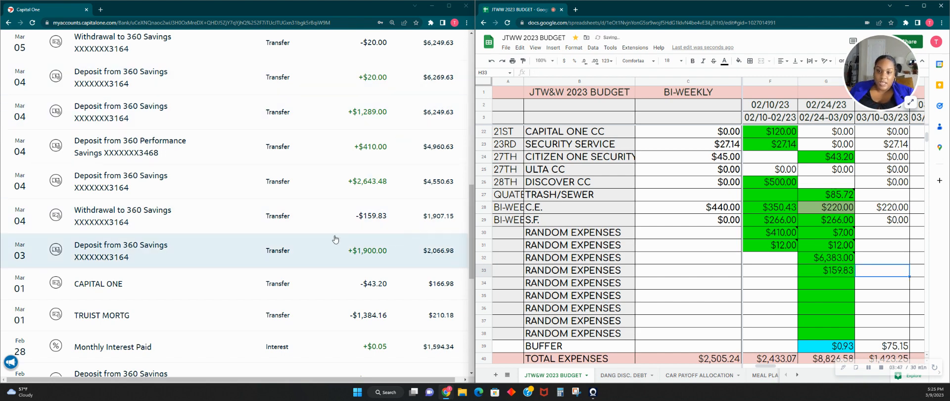
- Check the March 4 to 9 bank transactions and calculate 220 - 80 in Calculator for the Pay #4 C.E. amount
scroll(368, 247, "up", 1)
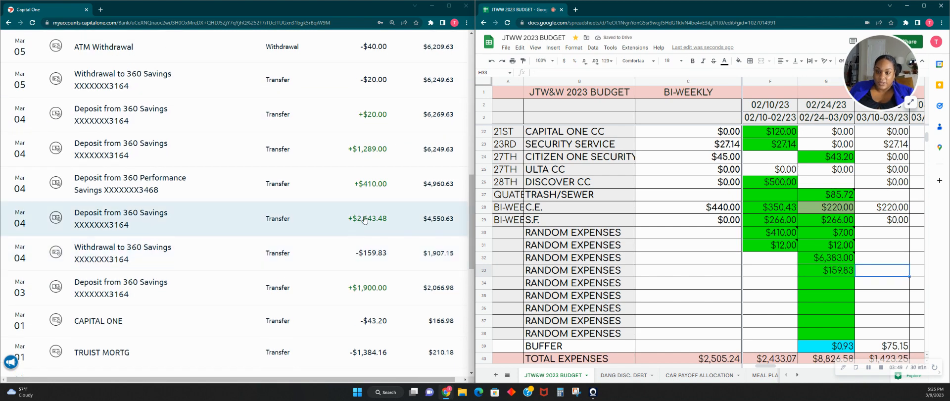
scroll(339, 186, "up", 2)
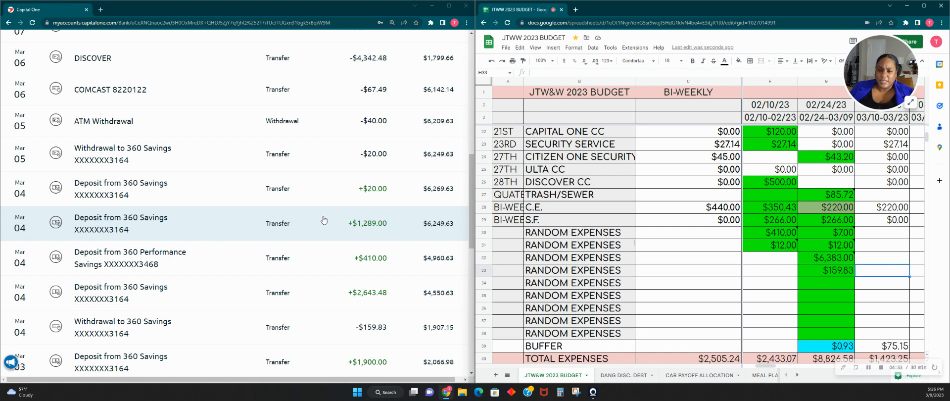
scroll(324, 220, "up", 2)
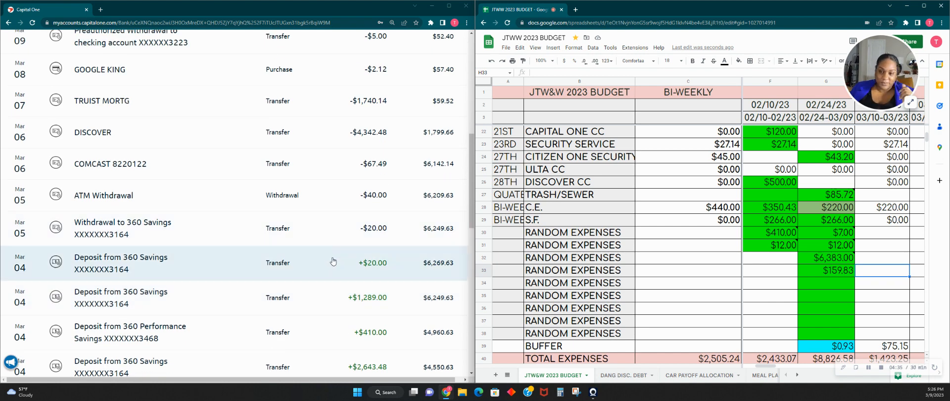
scroll(352, 262, "up", 1)
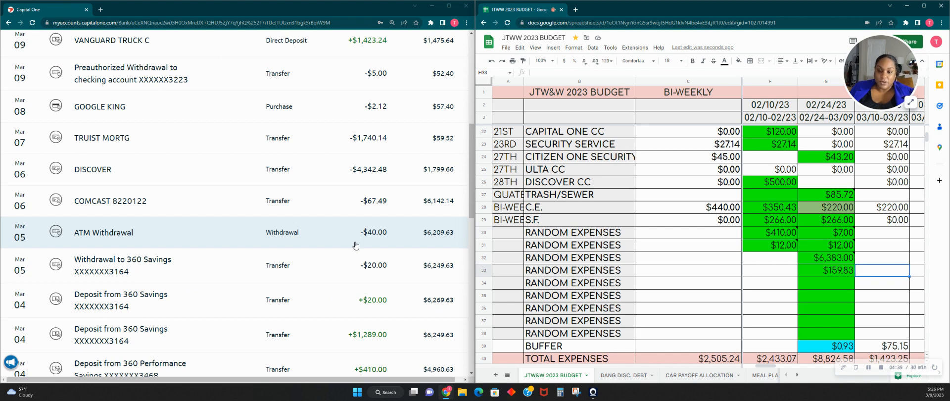
left_click(355, 245)
left_click(358, 244)
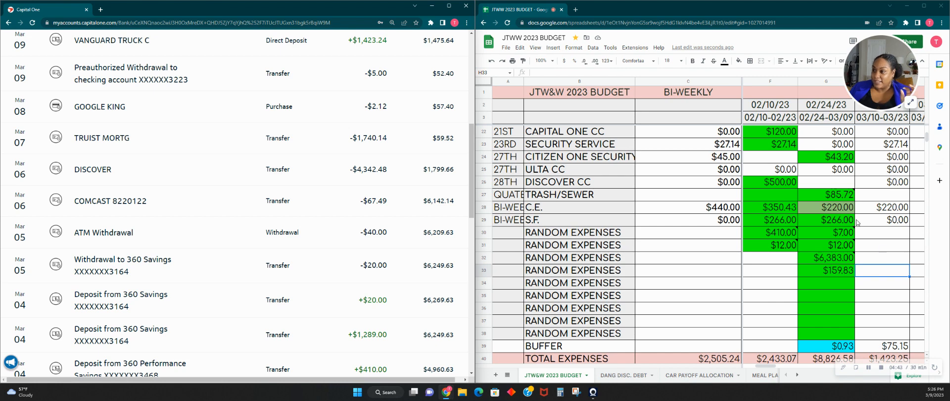
left_click(843, 209)
left_click(843, 208)
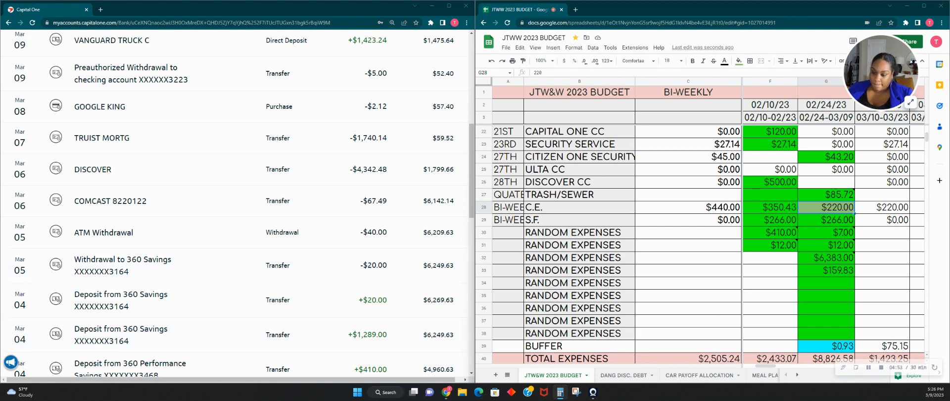
left_click_drag(0, 198, 441, 144)
type("22")
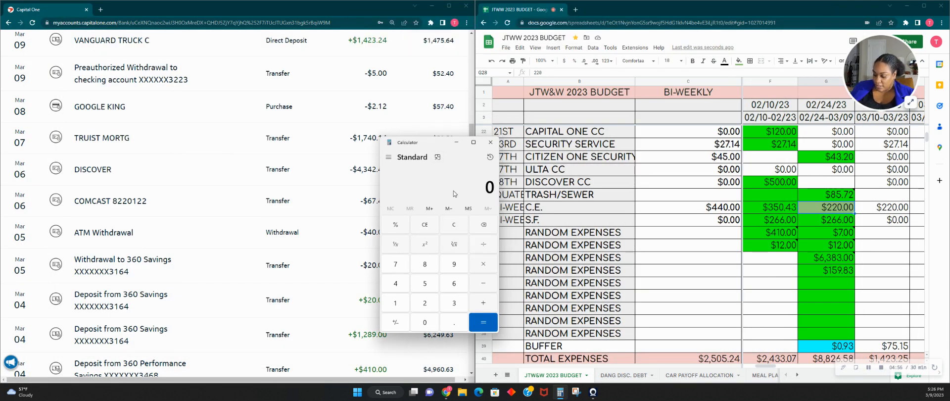
type("0 - 80")
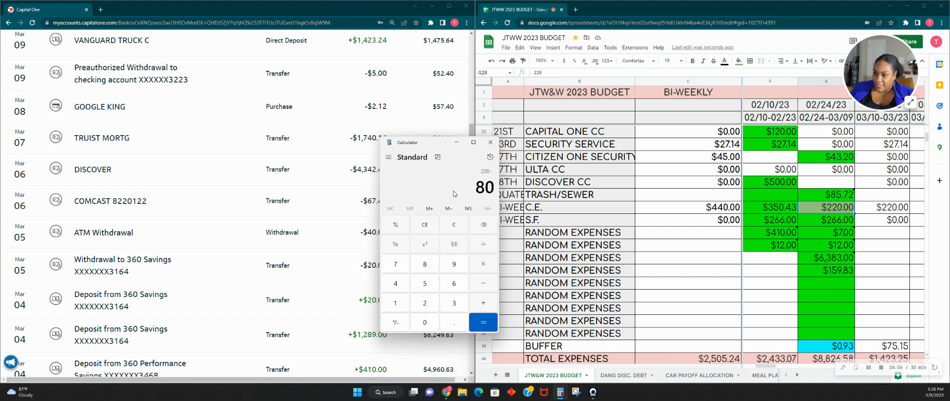
key("Return")
- Set the Pay #4 C.E. amount to 140 and fill its cell bright green
left_click(820, 212)
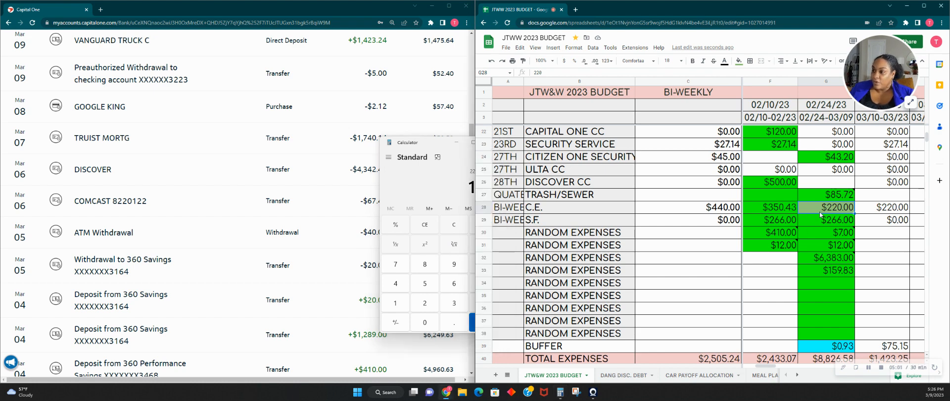
type("140")
key("Tab")
left_click(820, 214)
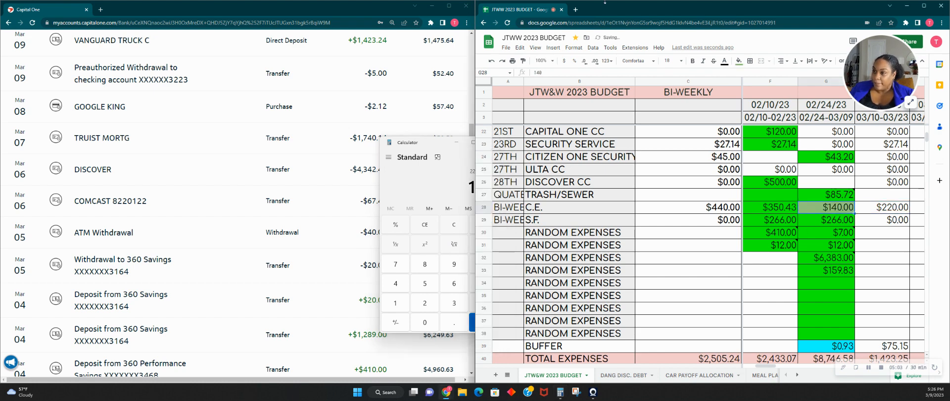
left_click(741, 62)
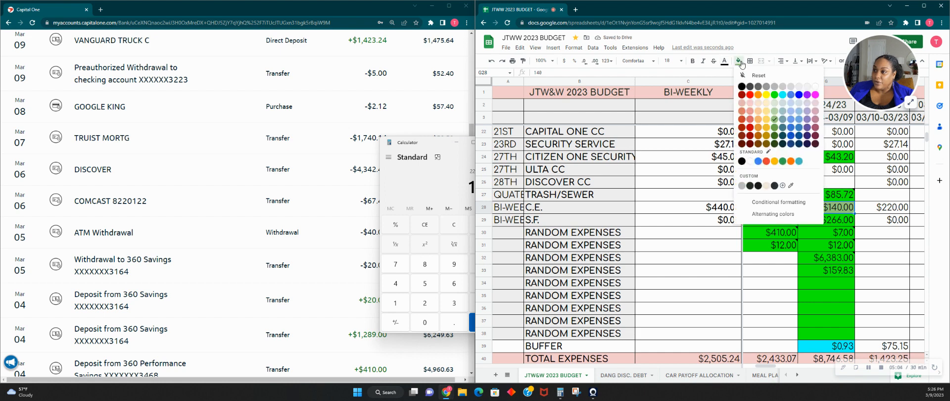
left_click(775, 95)
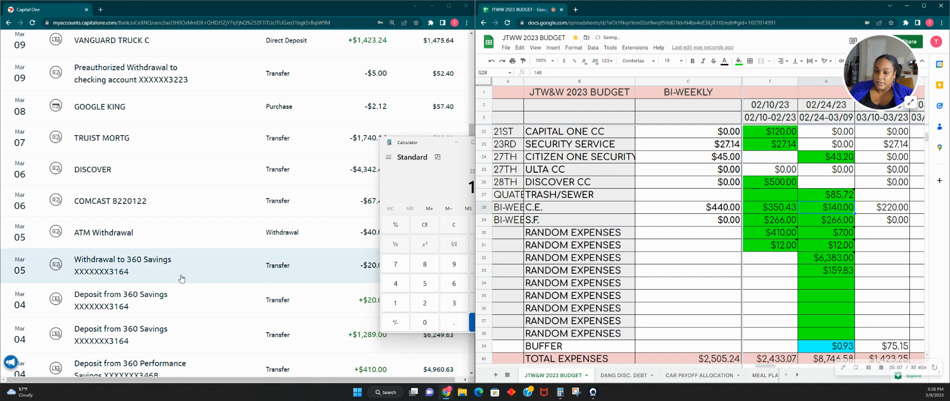
- Check the February 25 to March 9 bank transactions for the 140.00 withdrawal that backs the Pay #4 C.E. amount
scroll(212, 276, "down", 3)
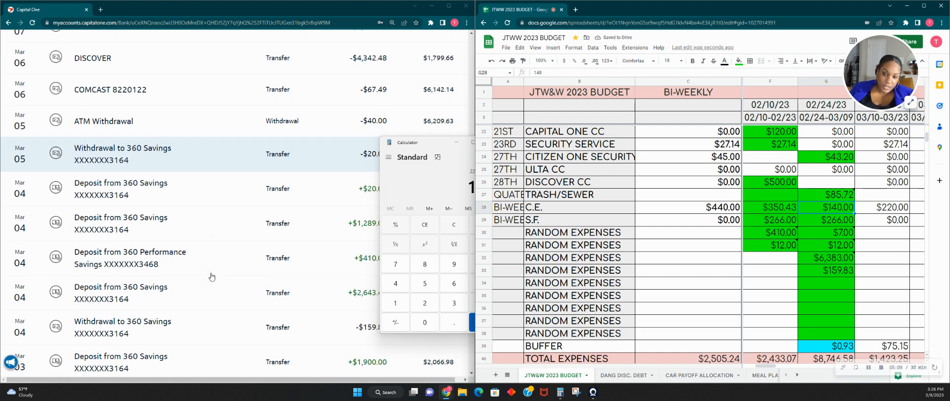
scroll(212, 277, "down", 7)
scroll(212, 276, "down", 1)
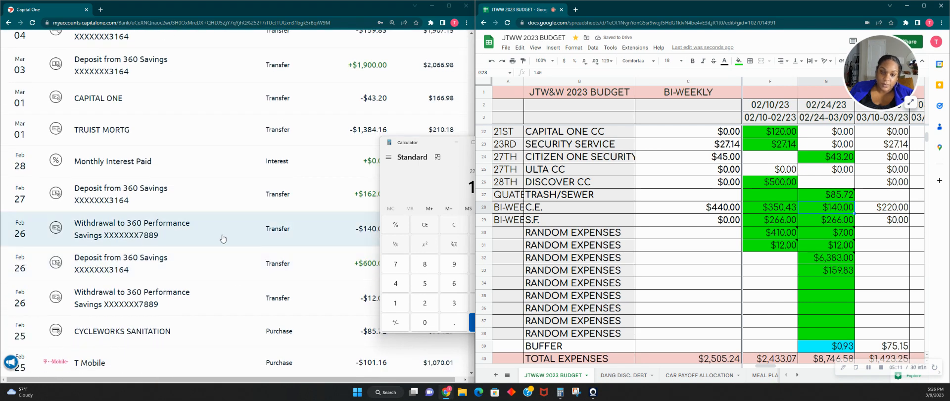
left_click(223, 239)
left_click(223, 239)
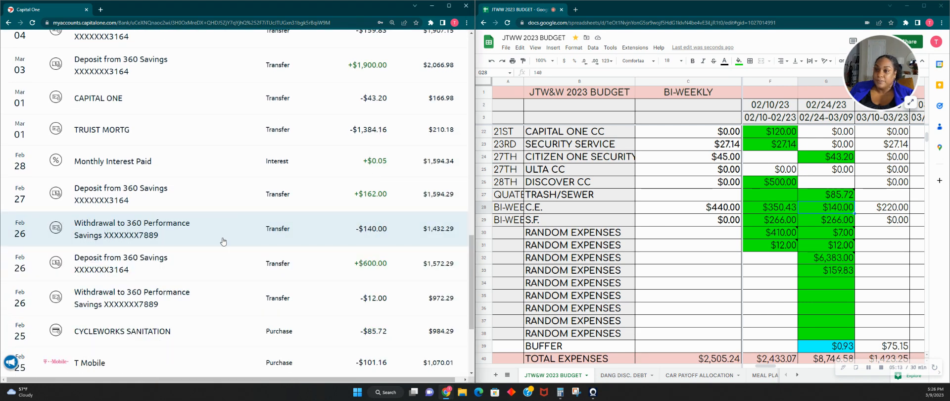
scroll(223, 239, "up", 5)
scroll(229, 243, "up", 5)
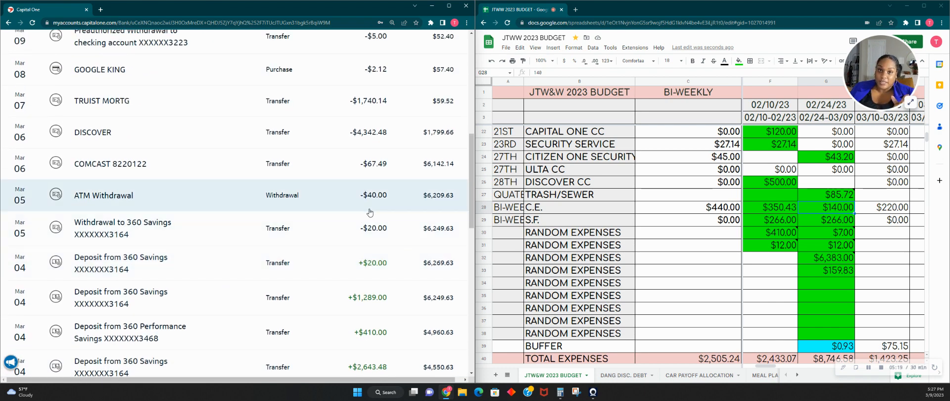
- Enter the 40.00 ATM withdrawal as the Pay #4 amount in row 34 and attach the note GAS MONEY FOR CO-WORKER
left_click(845, 281)
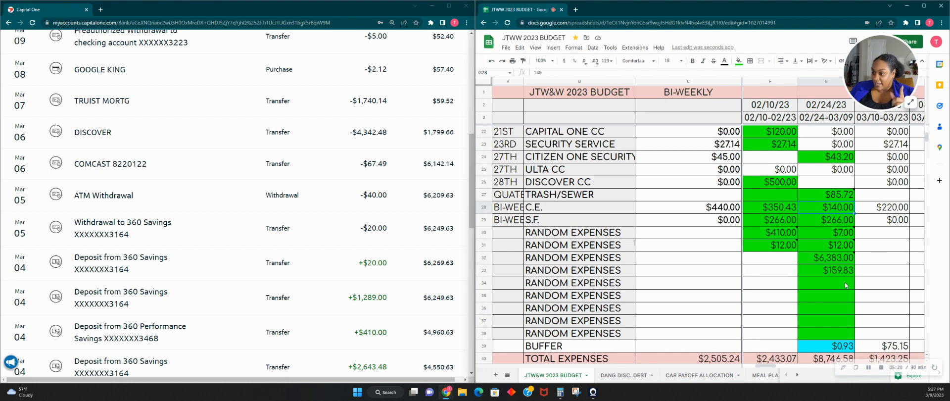
type("40.00")
right_click(846, 282)
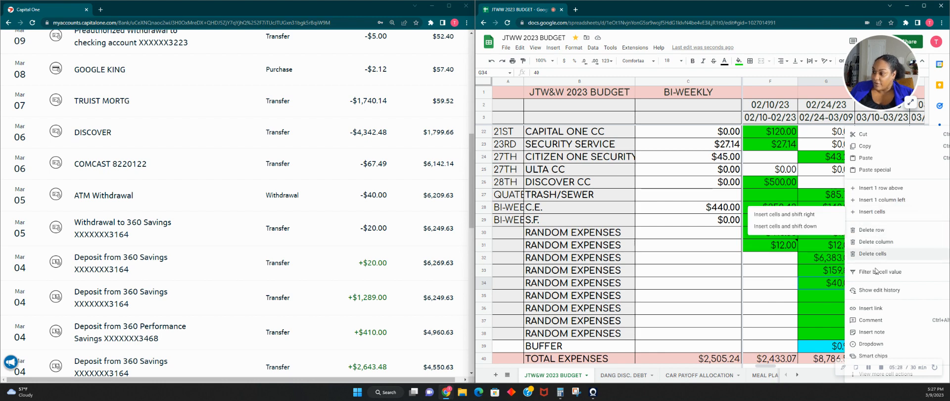
left_click(866, 332)
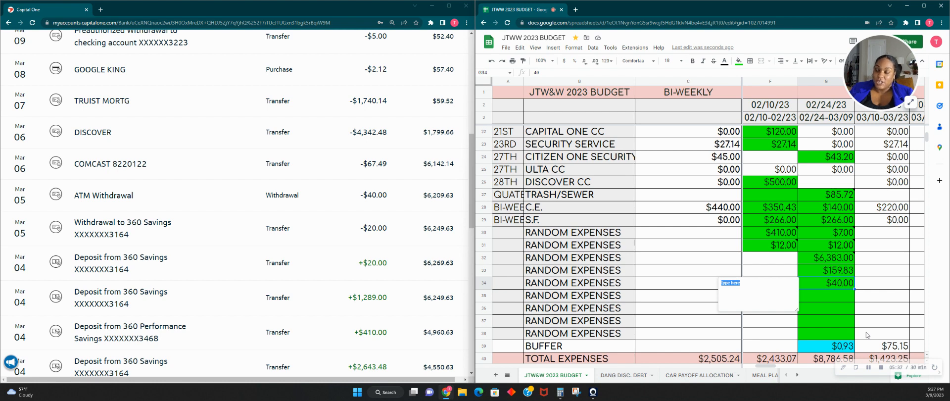
type("GA")
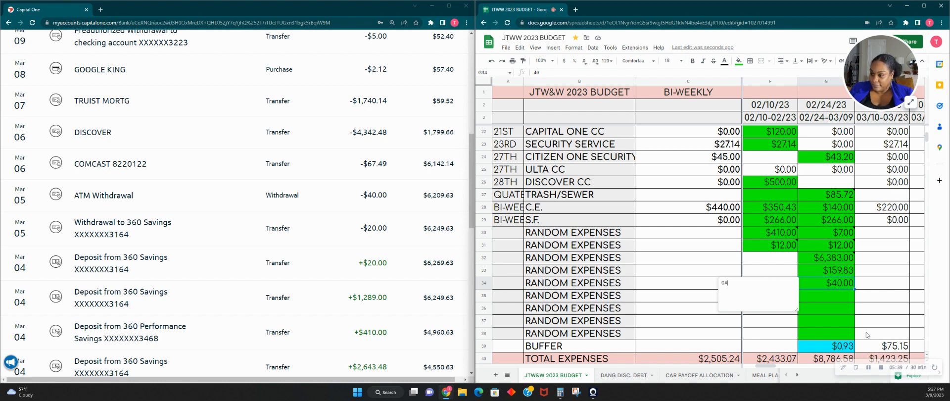
type("S MONEY FOR C")
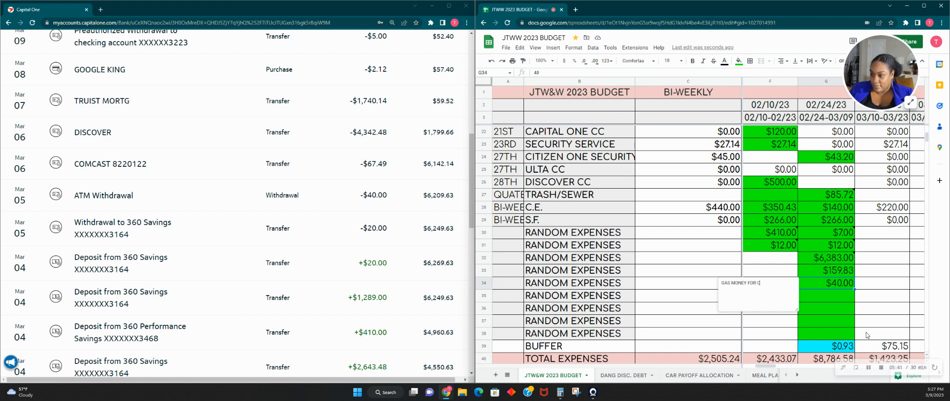
type("O-WORKER")
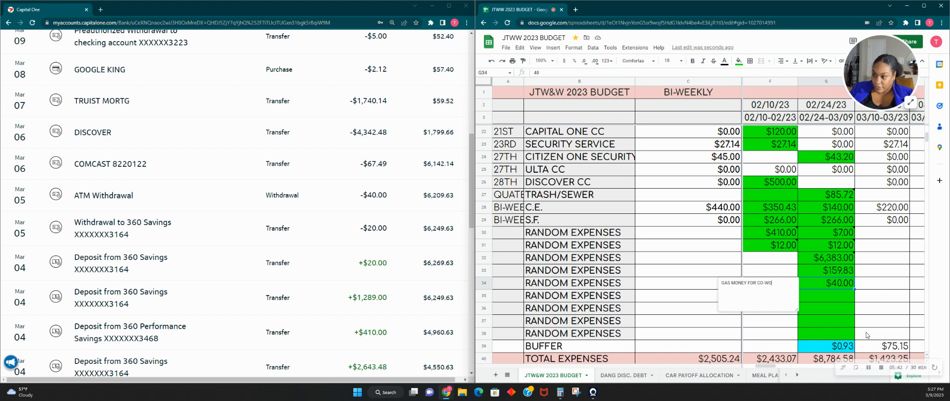
left_click(868, 298)
- Set the Pay #4 INTERNET amount to 67.49 from the Comcast transaction and fill its cell bright green
scroll(156, 235, "up", 2)
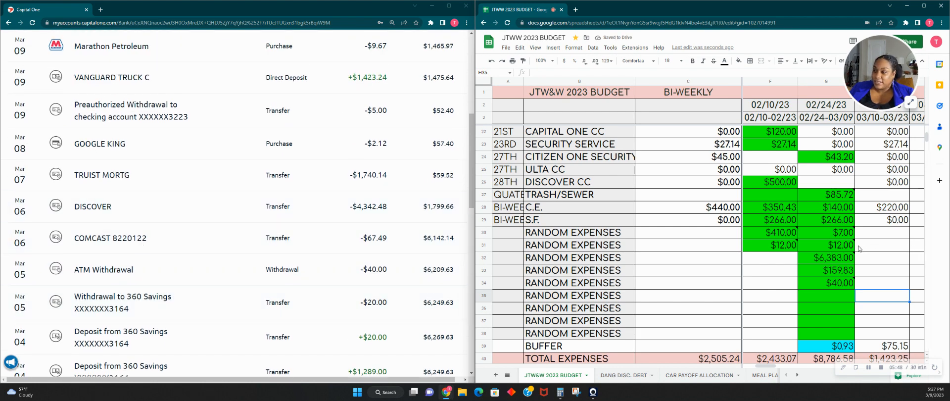
scroll(855, 249, "up", 3)
scroll(855, 249, "up", 1)
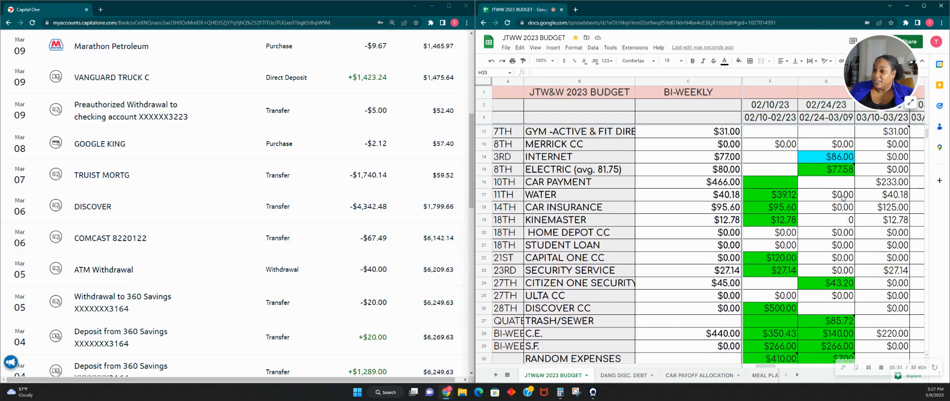
left_click(835, 162)
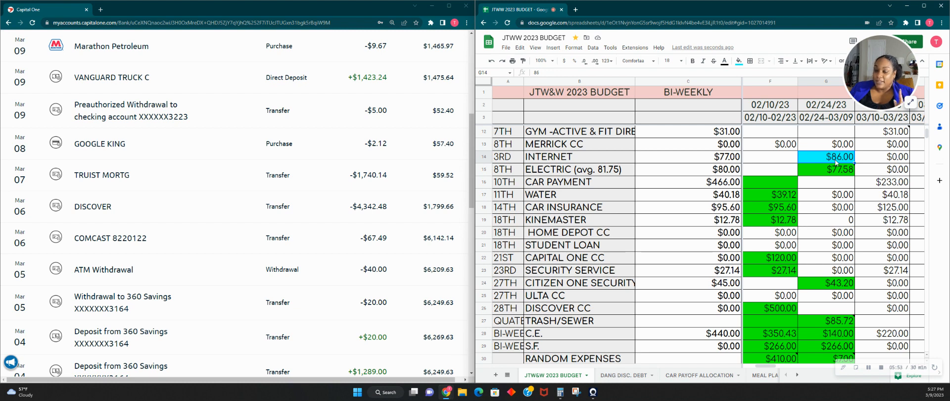
type("67.49")
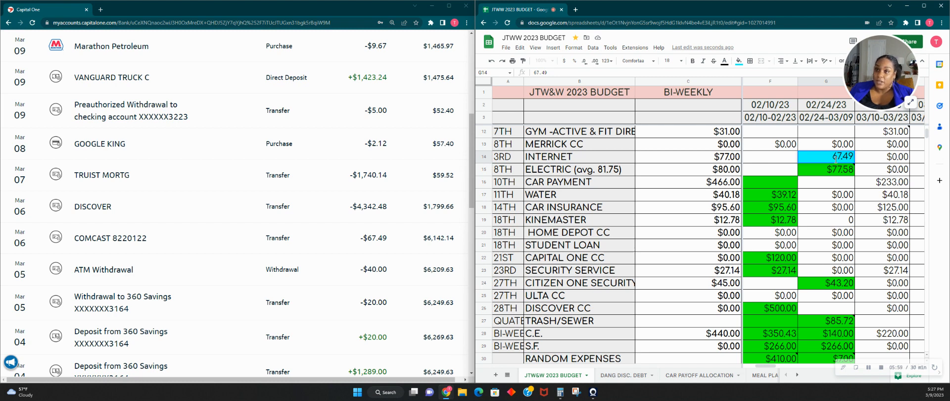
key("Right")
key("Left")
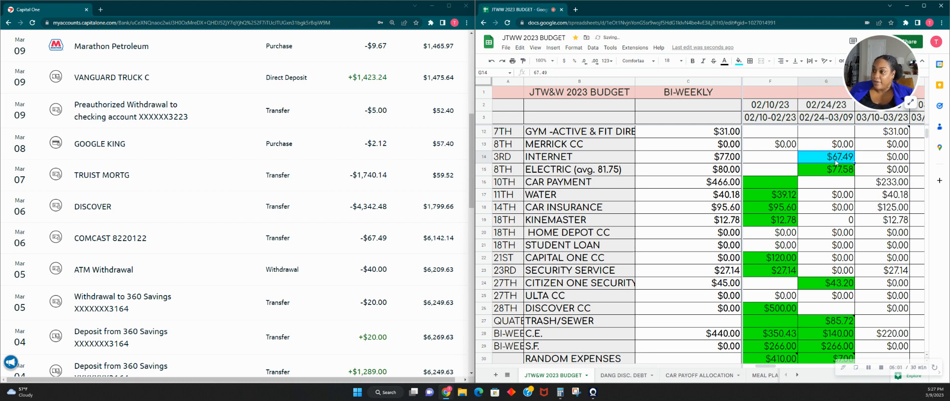
left_click(738, 61)
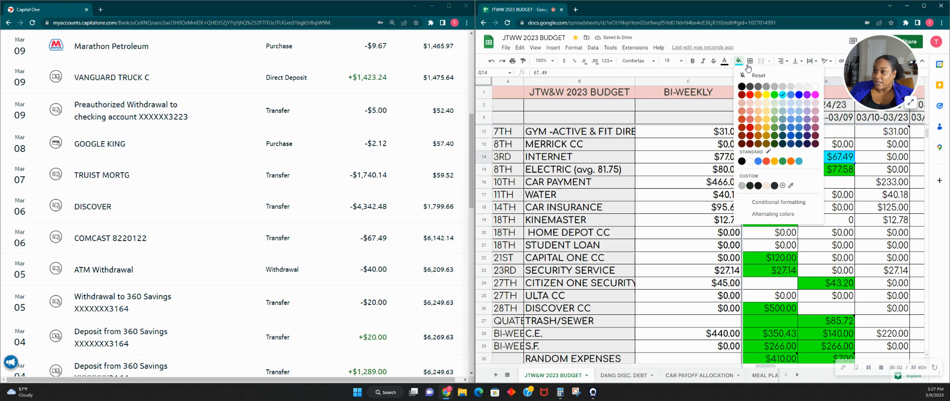
left_click(774, 95)
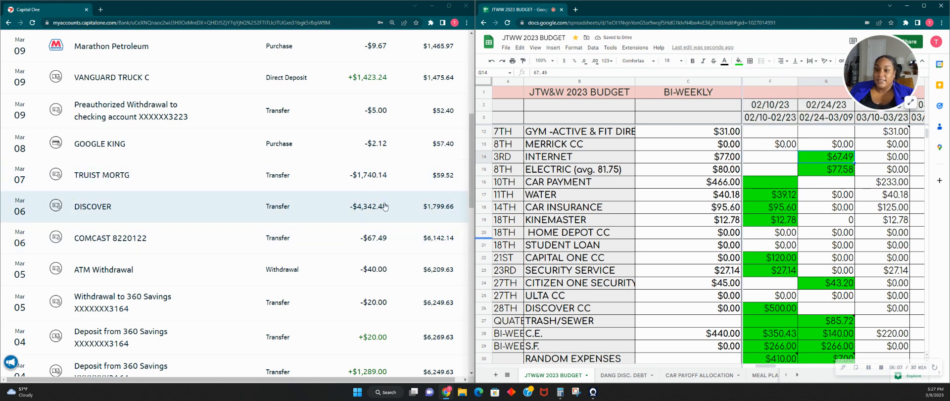
- Compare the March 6 Discover bank transaction with the payments on the DANG DISC. DEBT sheet and return to the budget sheet
scroll(374, 213, "down", 3)
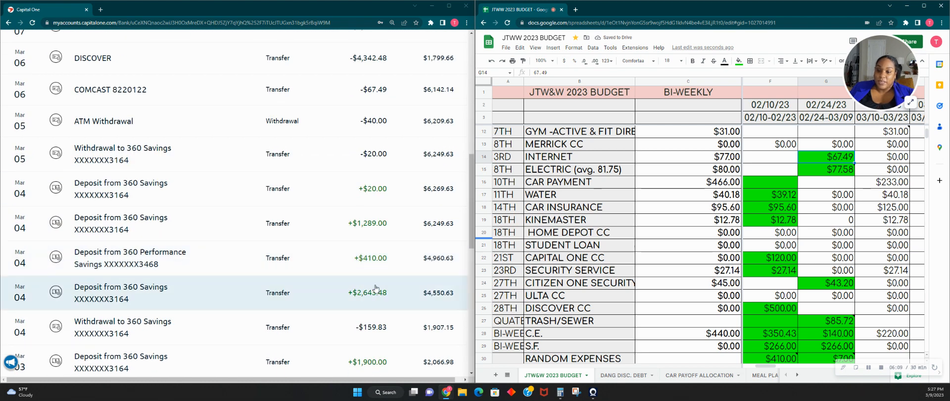
scroll(361, 221, "up", 2)
scroll(362, 221, "up", 1)
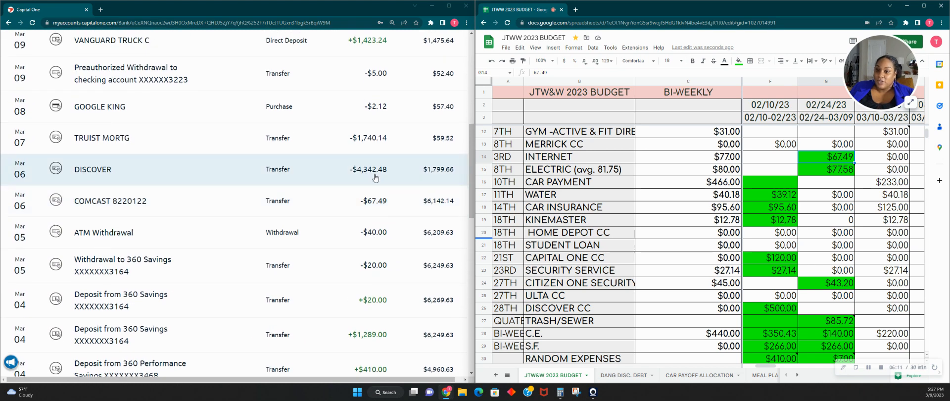
left_click(614, 375)
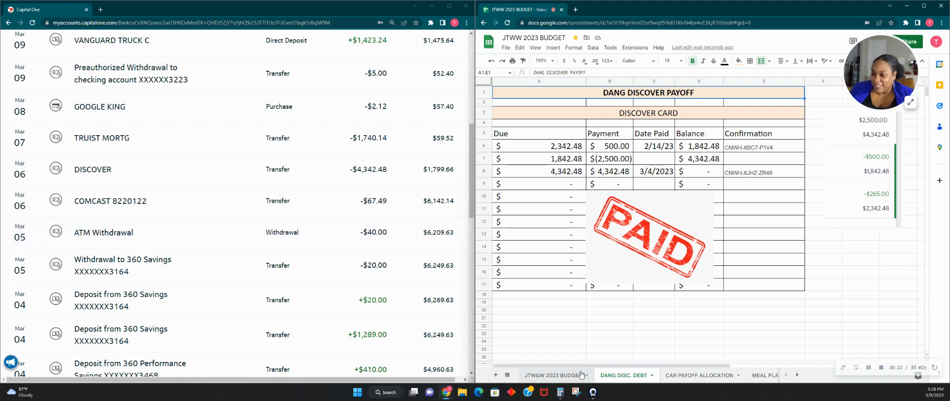
left_click(564, 379)
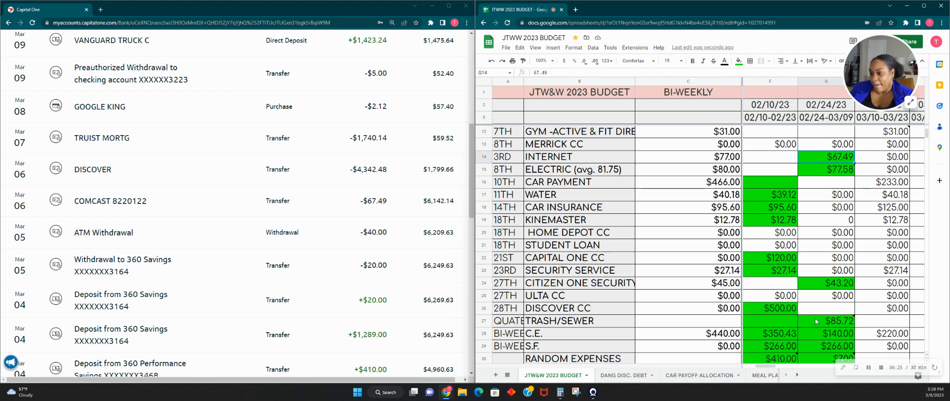
- Enter 4342.48 as the Pay #4 amount for DISCOVER CC
left_click(843, 309)
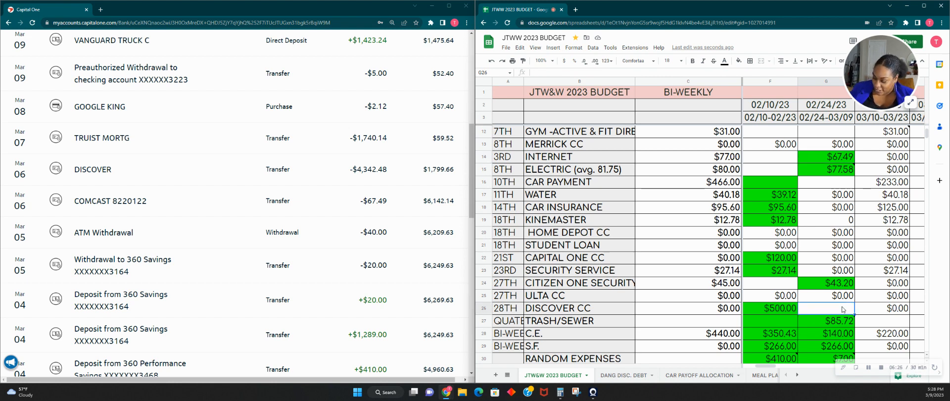
type("4342.48")
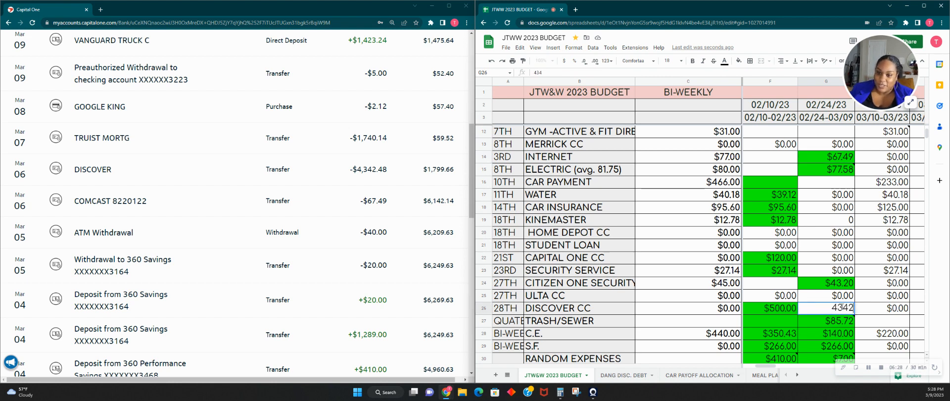
left_click(865, 312)
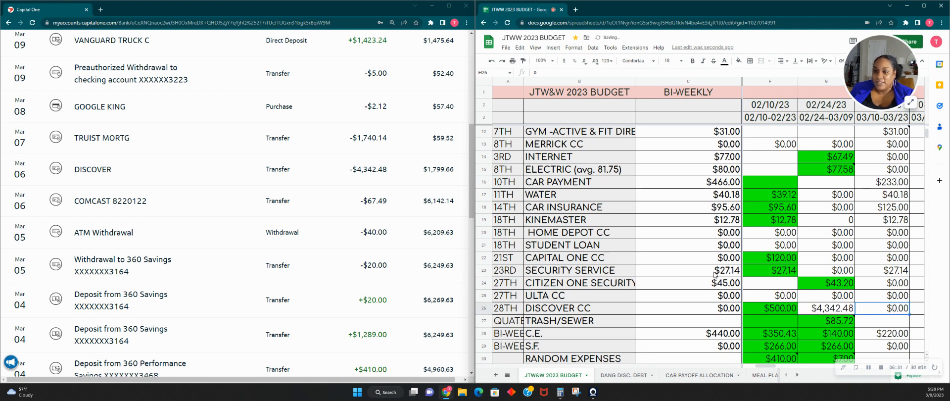
- Enter 1740.17 for the March 7 Truist mortgage transfer as the Pay #4 amount in RANDOM EXPENSES row 35
scroll(318, 193, "up", 1)
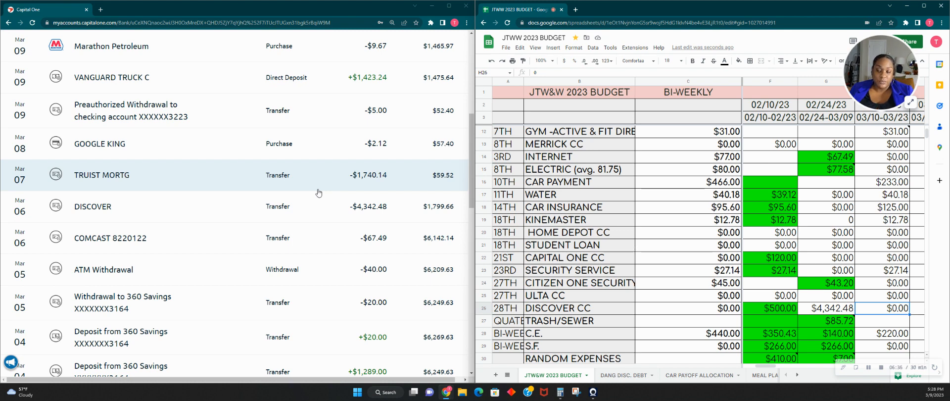
scroll(318, 193, "up", 2)
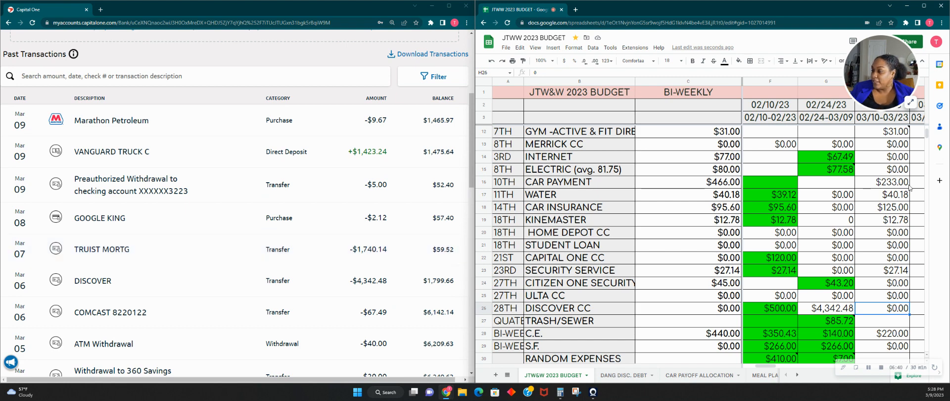
scroll(851, 287, "down", 3)
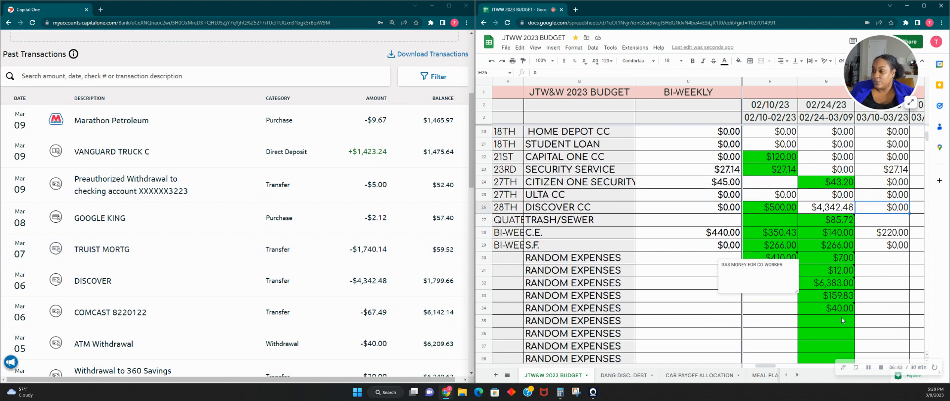
left_click(841, 320)
type("174")
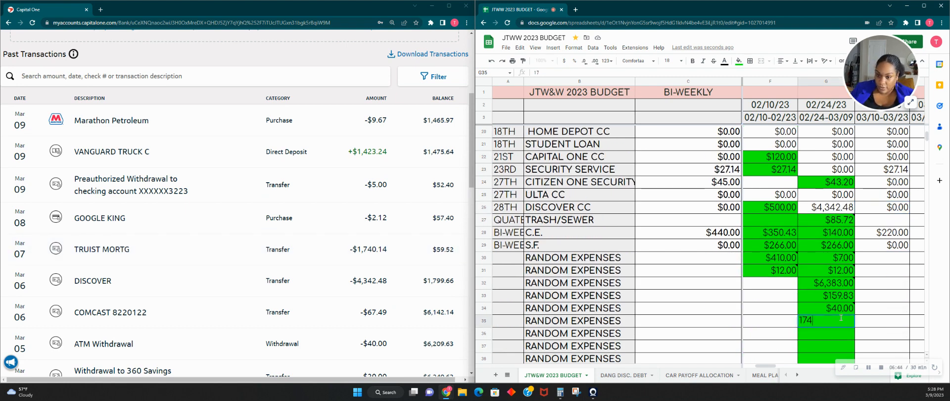
type("0.17")
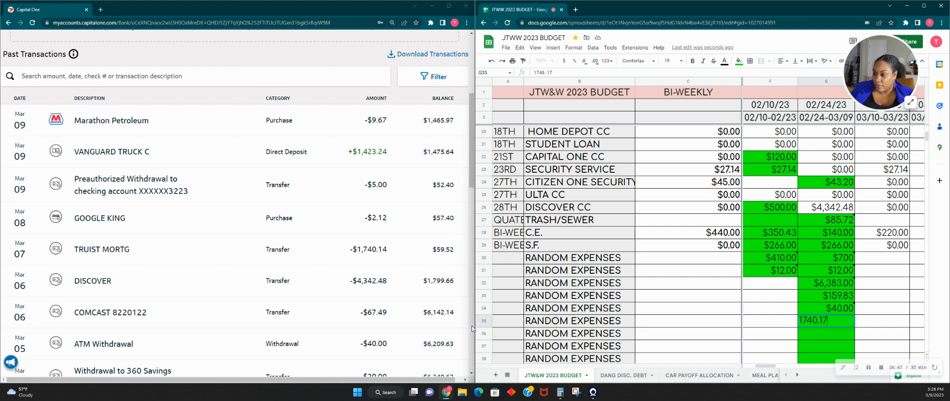
- Relabel the RANDOM EXPENSES row holding the 40.00 amount, row 34, as gas money for the co-worker by first name
left_click(576, 313)
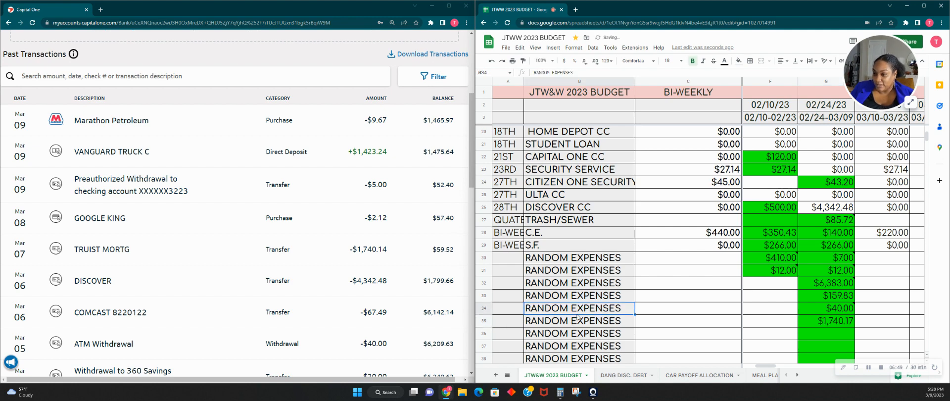
type("GAS")
type("MONE")
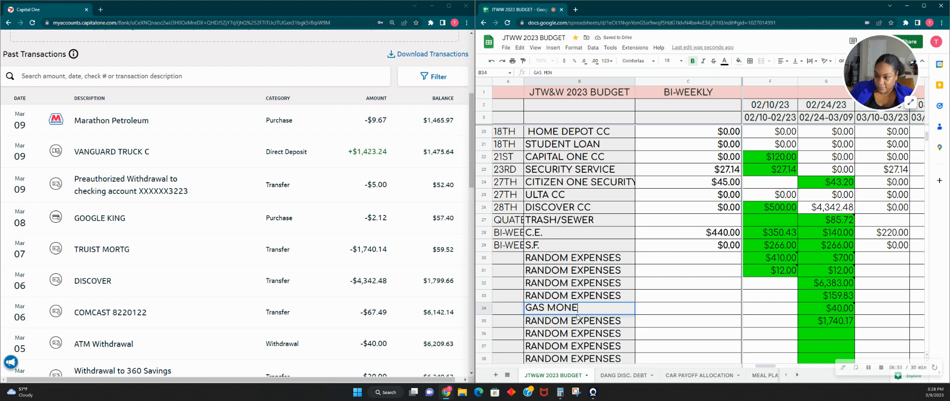
type("Y FOR RENE")
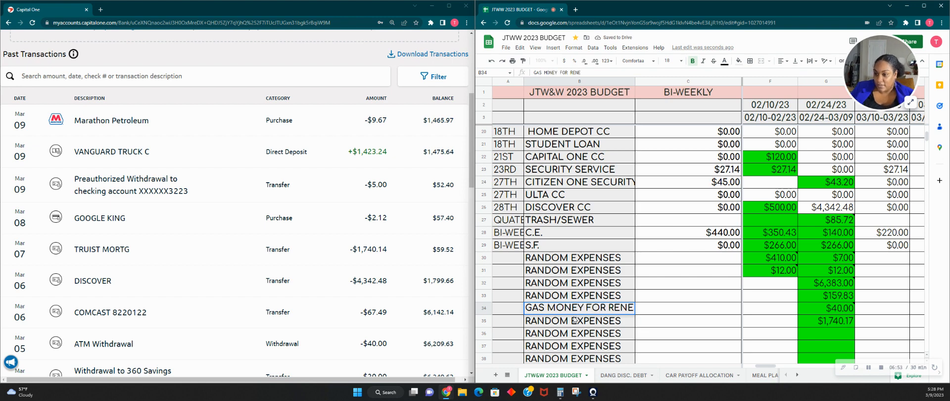
key("Return")
- Relabel row 35 as ESCROW OVERAGE
type("ESCRO")
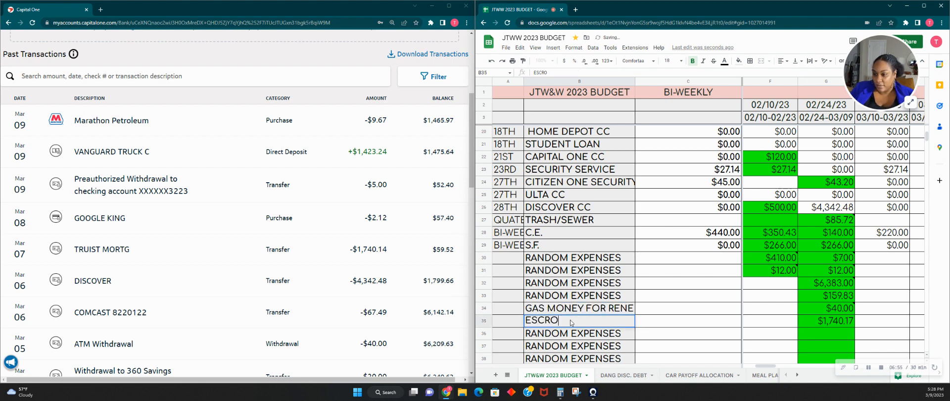
type("W OVERAGE")
key("Tab")
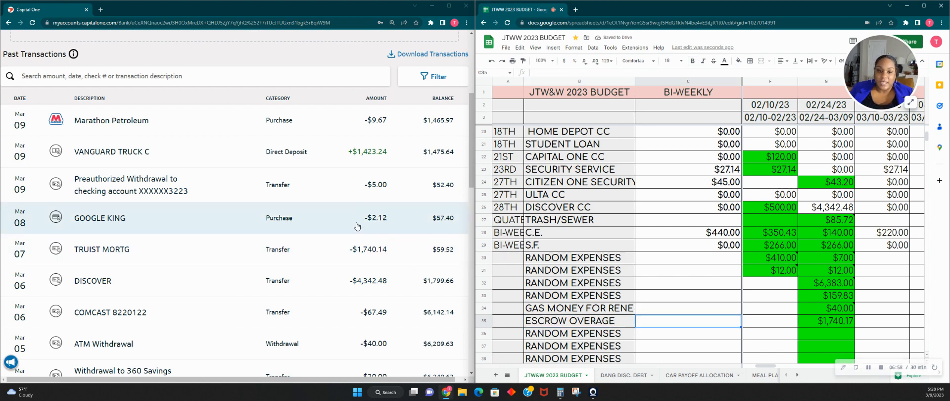
- Enter 2.12 as the Pay #4 amount in RANDOM EXPENSES row 36 and attach the note CANDY CRUSH to it
left_click(846, 339)
type("2.12")
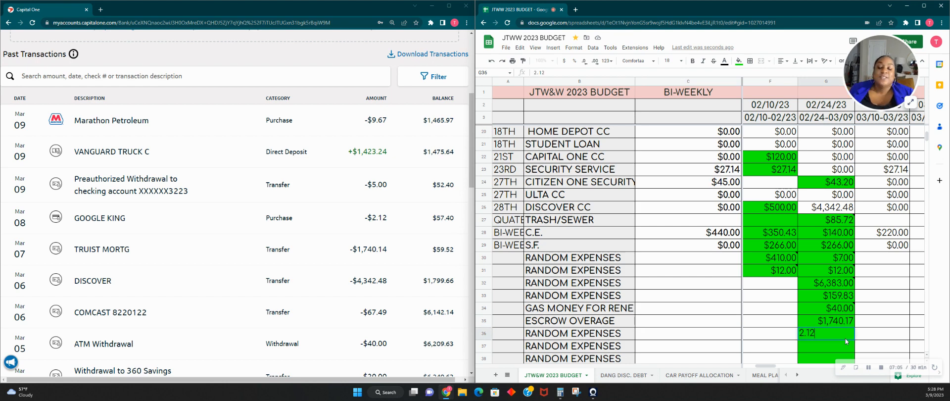
left_click(889, 338)
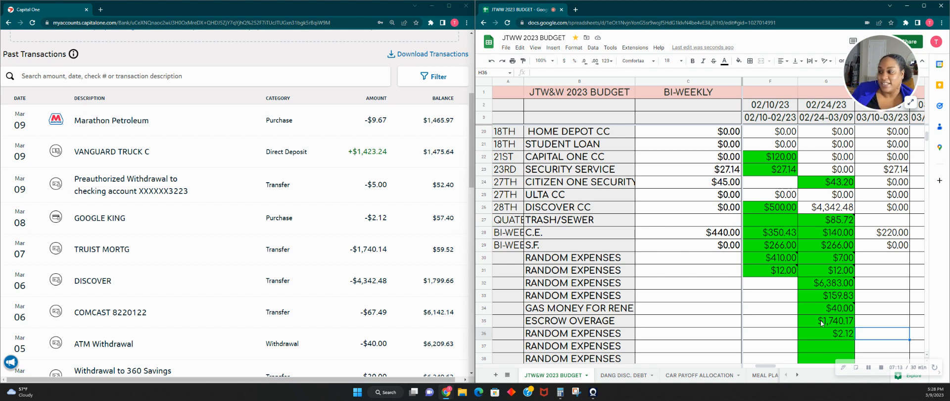
scroll(815, 366, "down", 1)
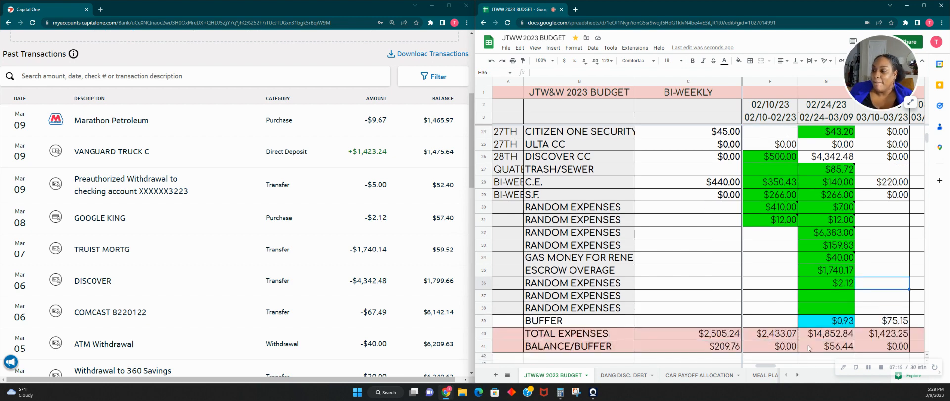
right_click(841, 287)
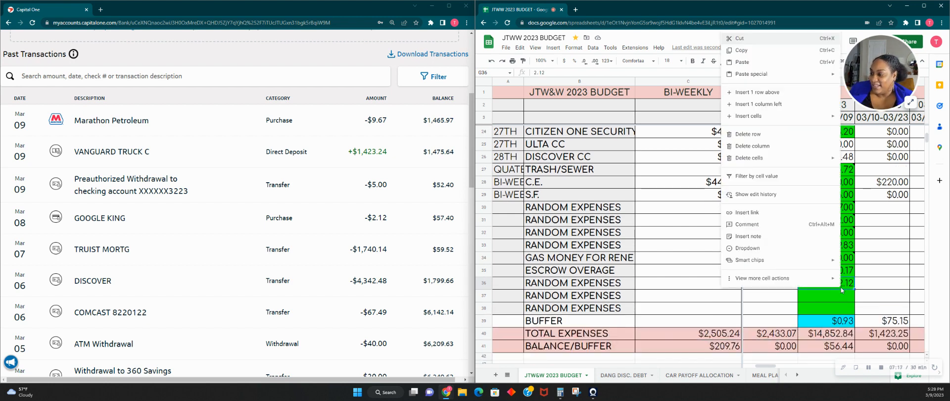
left_click(748, 236)
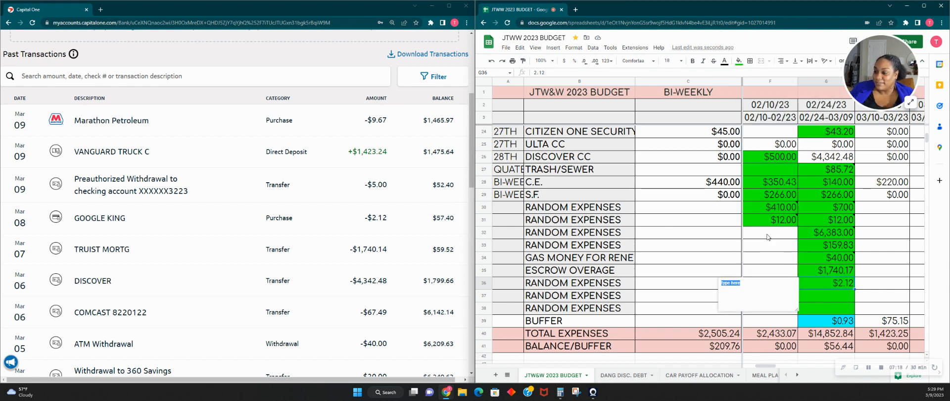
type("g")
type("AND")
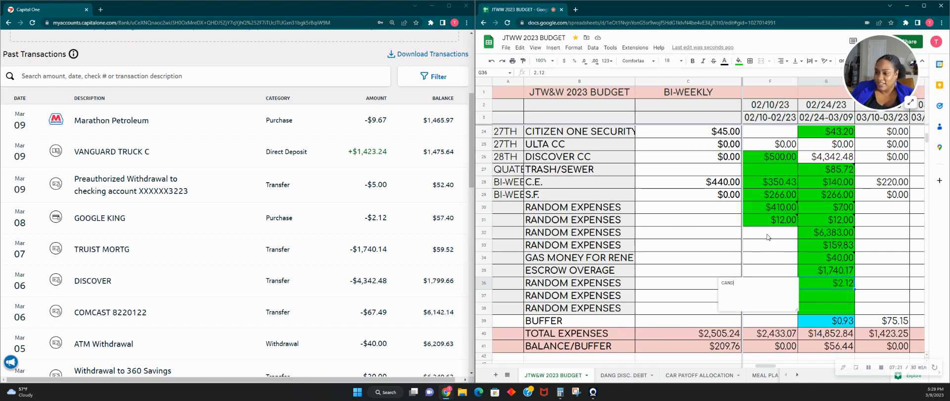
type("Y CRUSH")
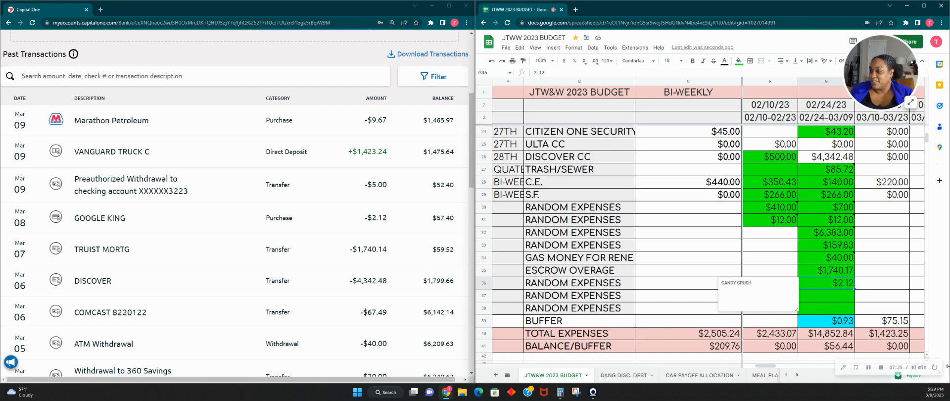
left_click(883, 286)
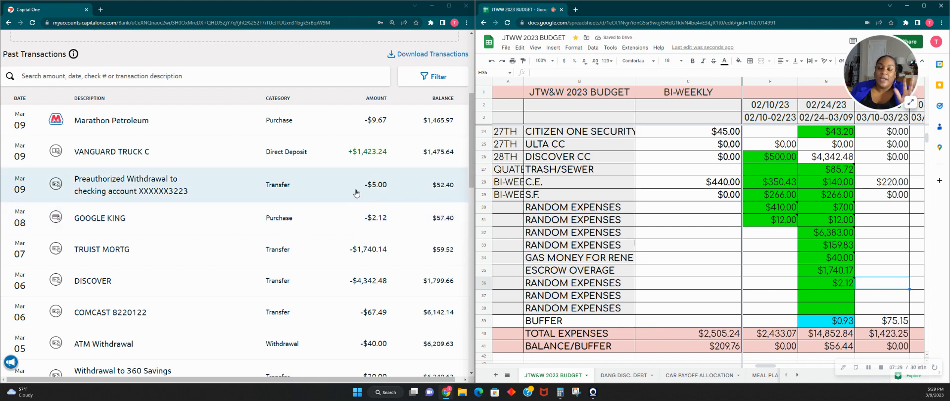
left_click(911, 105)
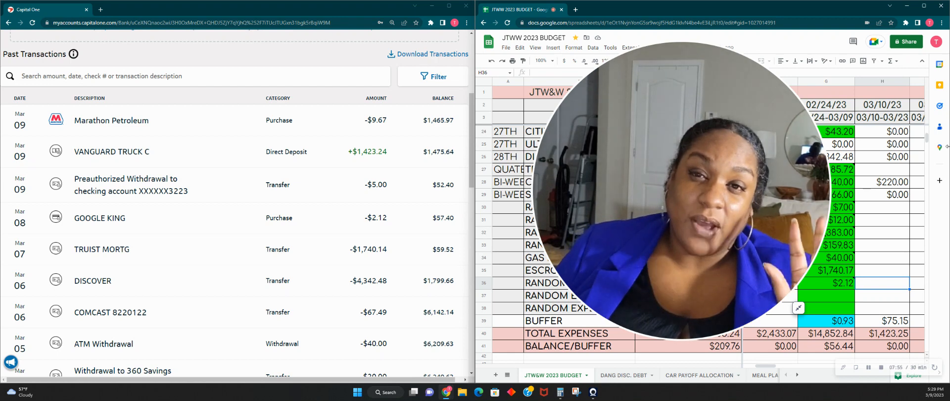
left_click(799, 308)
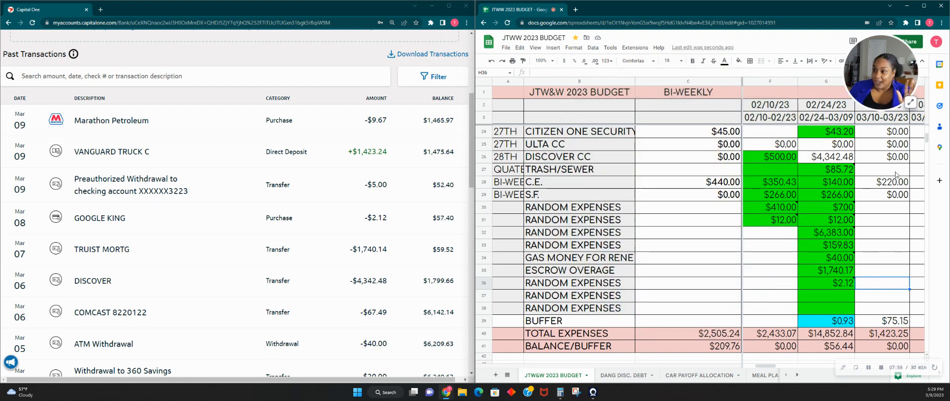
- Enter 5 as the Pay #4 amount in RANDOM EXPENSES row 37 and attach the note NAVY FEDERAL DEPOSIT to it
left_click(839, 295)
type("5")
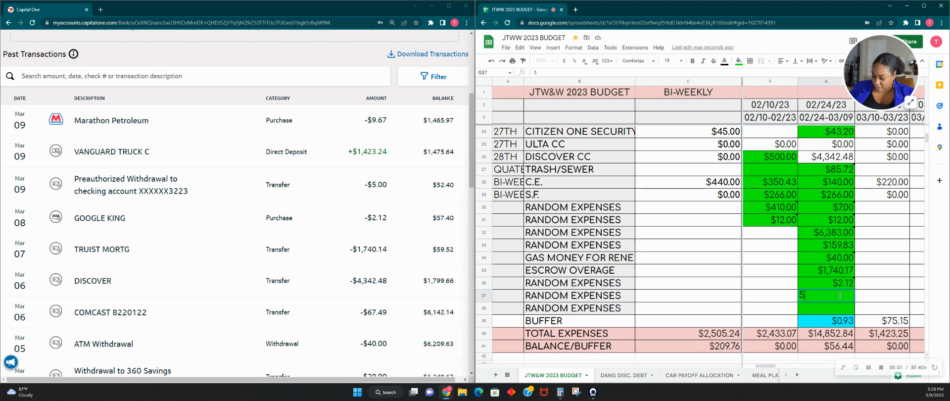
key("Return")
right_click(831, 295)
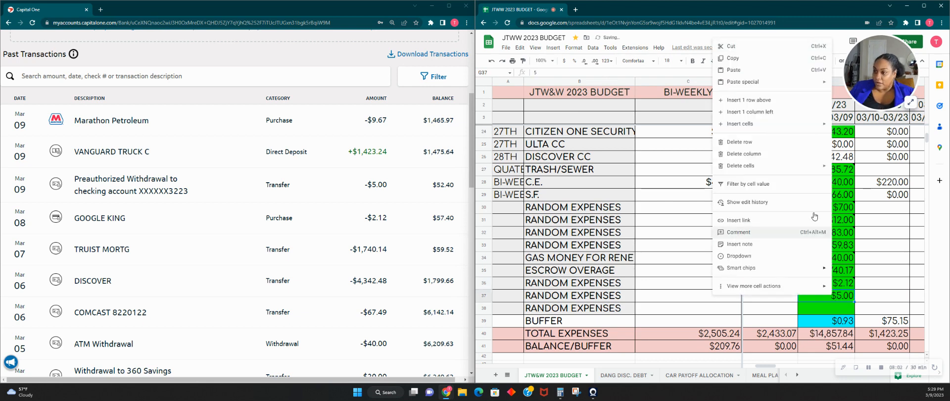
left_click(774, 244)
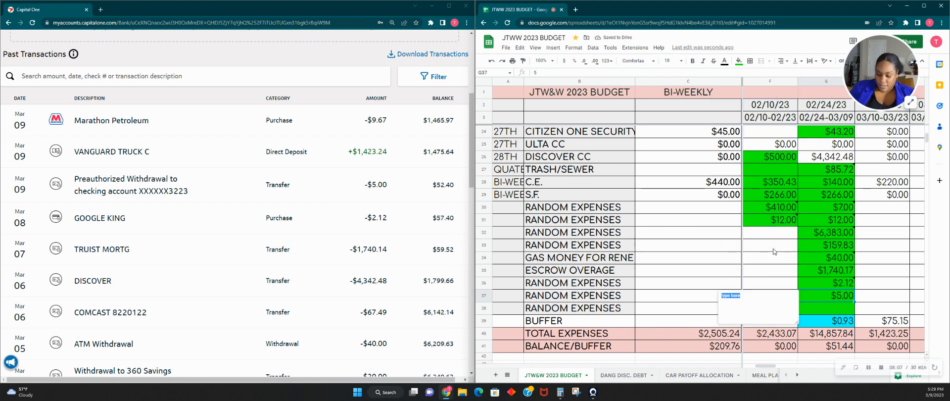
type("NAVY FEDERAL DEPOSIT")
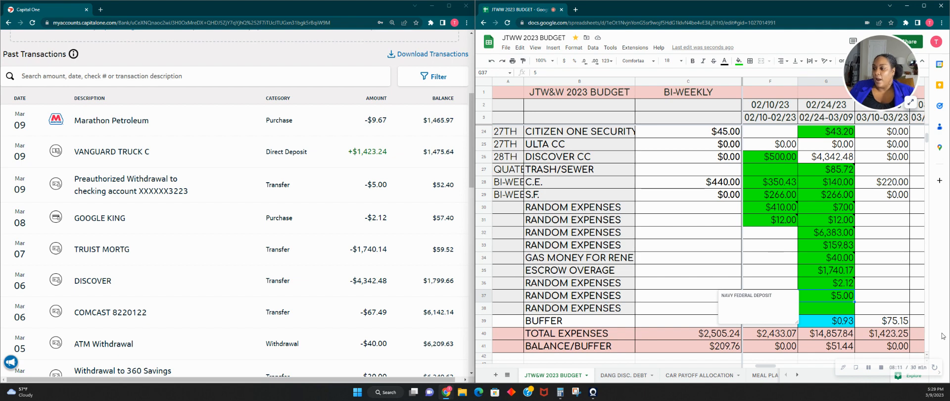
left_click(896, 302)
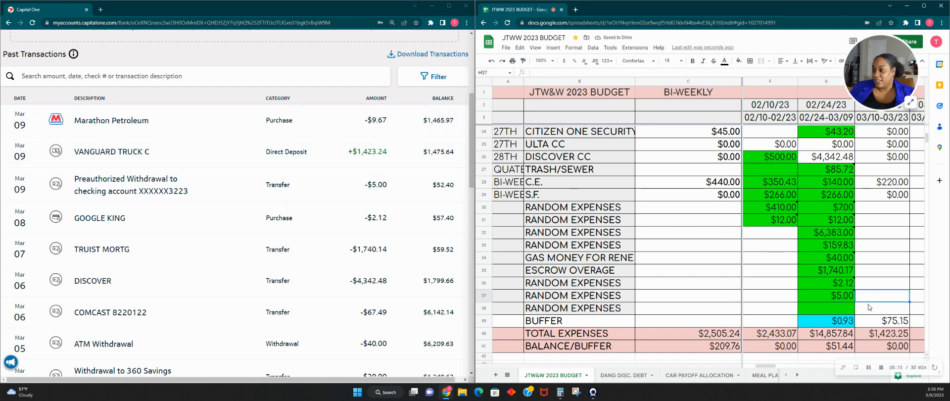
- Set the Pay #4 BUFFER amount to 0.00
left_click(822, 319)
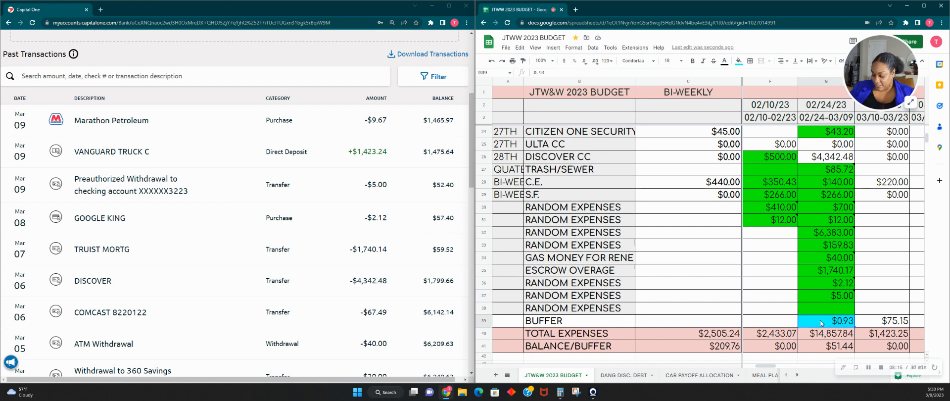
type("0.0")
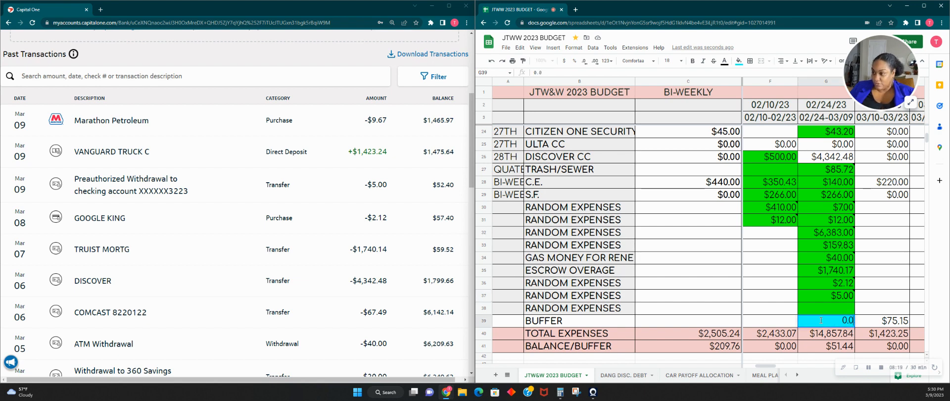
key("Tab")
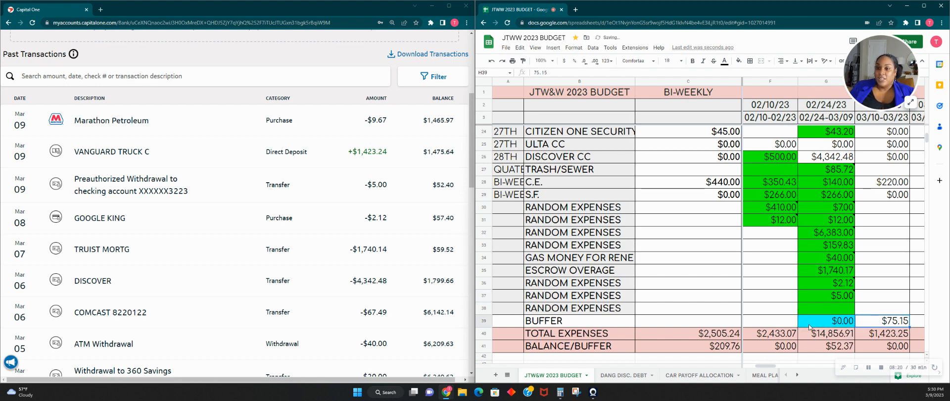
- Check the Pay #4 expenses and remaining balance in the budget against the March transactions and balances in the bank account
scroll(809, 327, "up", 5)
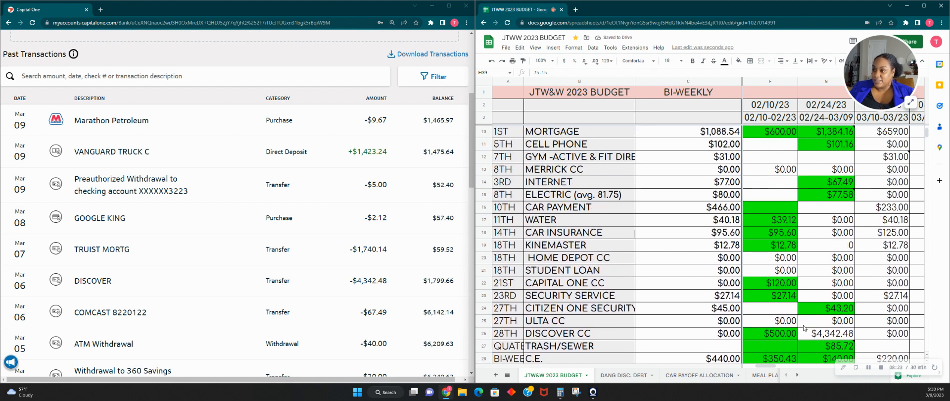
scroll(804, 327, "up", 2)
scroll(803, 323, "down", 6)
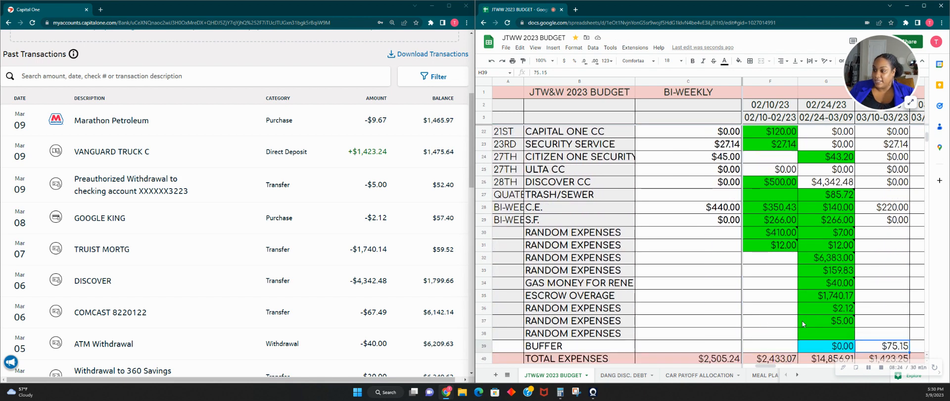
scroll(802, 320, "down", 2)
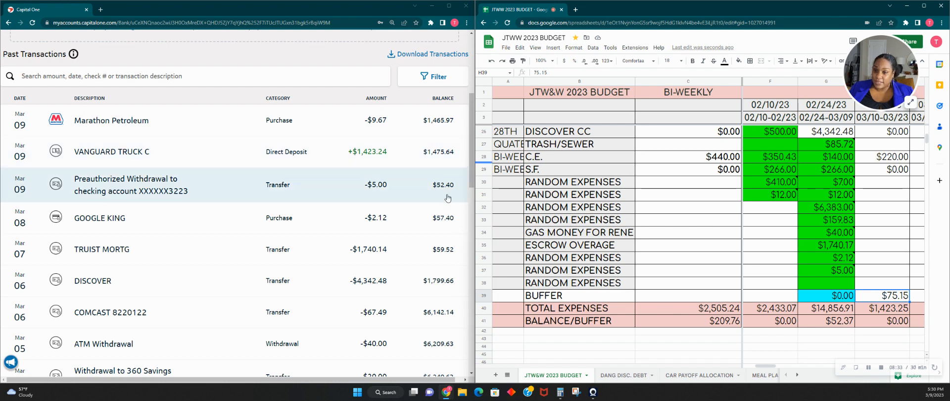
scroll(395, 233, "down", 3)
scroll(395, 233, "down", 1)
scroll(399, 233, "up", 2)
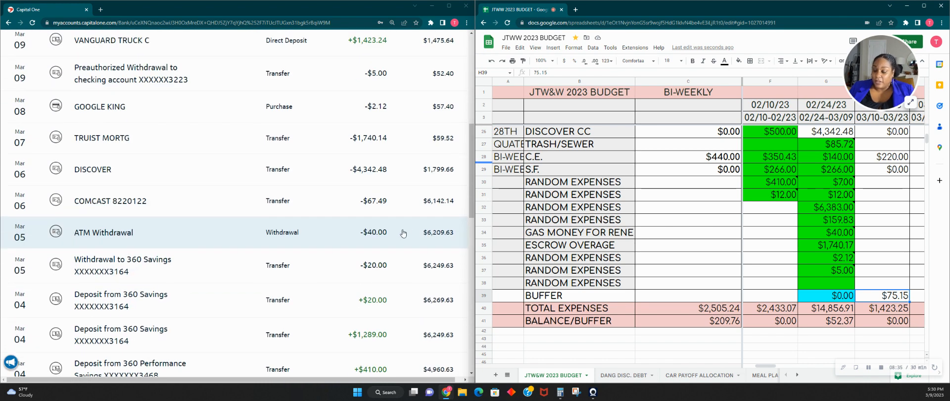
scroll(402, 233, "down", 2)
scroll(401, 234, "down", 1)
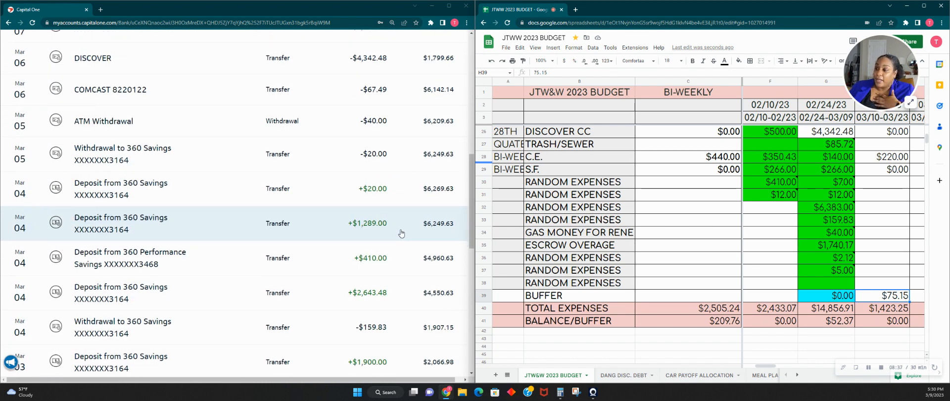
scroll(401, 233, "up", 3)
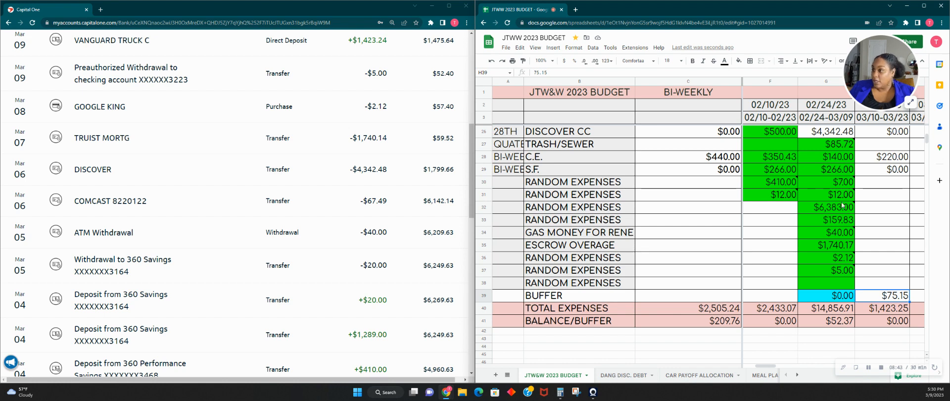
- Set the Pay #4 BUFFER amount to 52.37
scroll(843, 206, "down", 1)
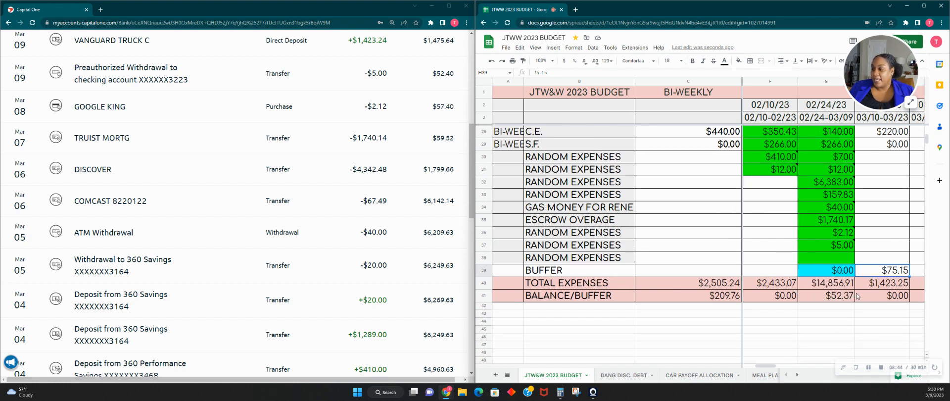
left_click(846, 272)
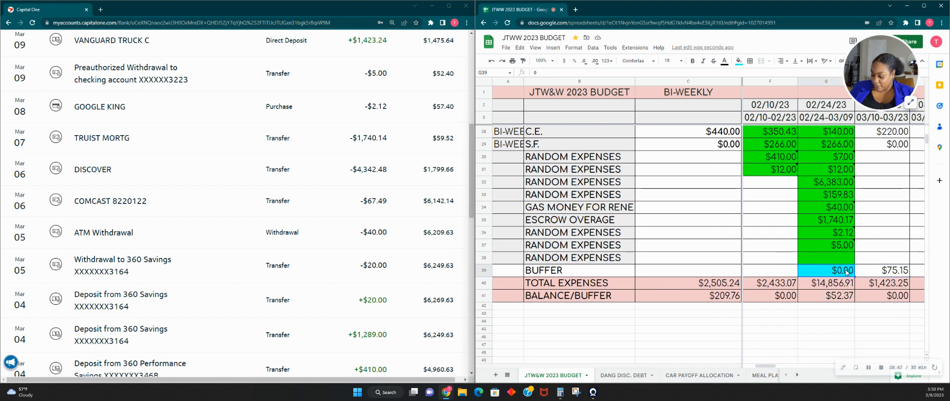
type("52.37")
key("Tab")
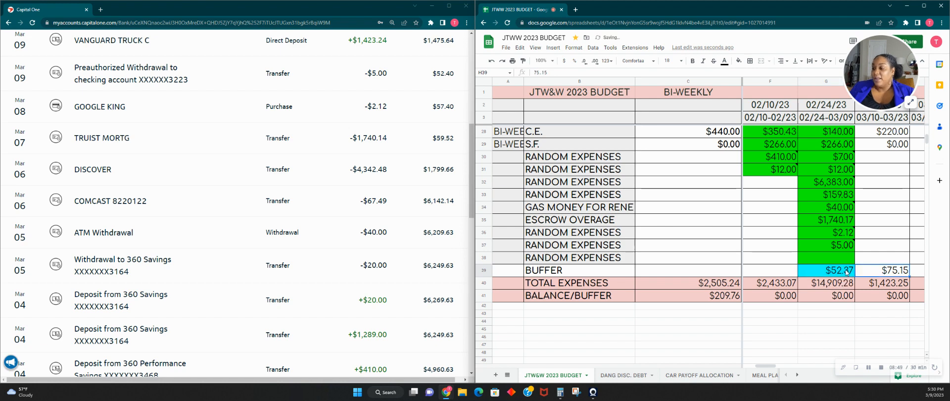
- Enter 57.40 as the Pay #5 ROLLOVER/TRANSFERS income using the formula =57.40
scroll(848, 271, "up", 8)
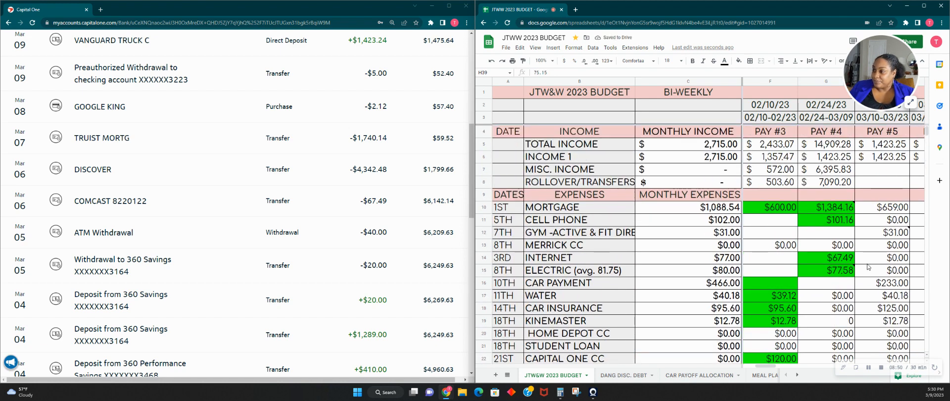
left_click_drag(778, 368, 783, 371)
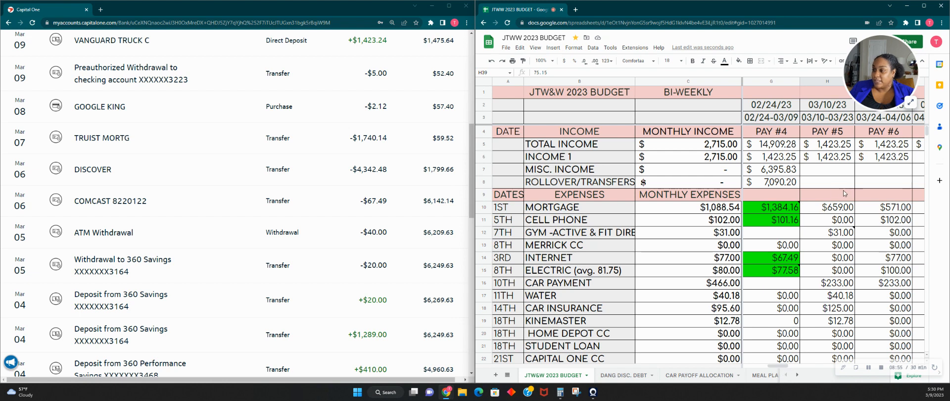
left_click(833, 173)
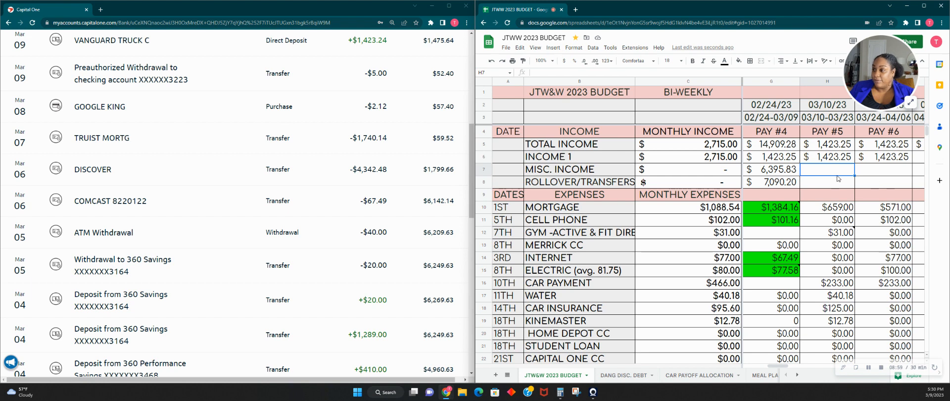
key("Down")
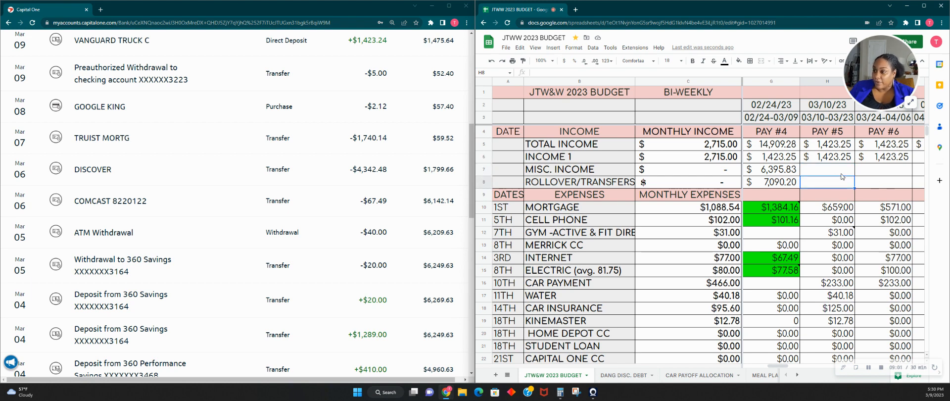
type("=57")
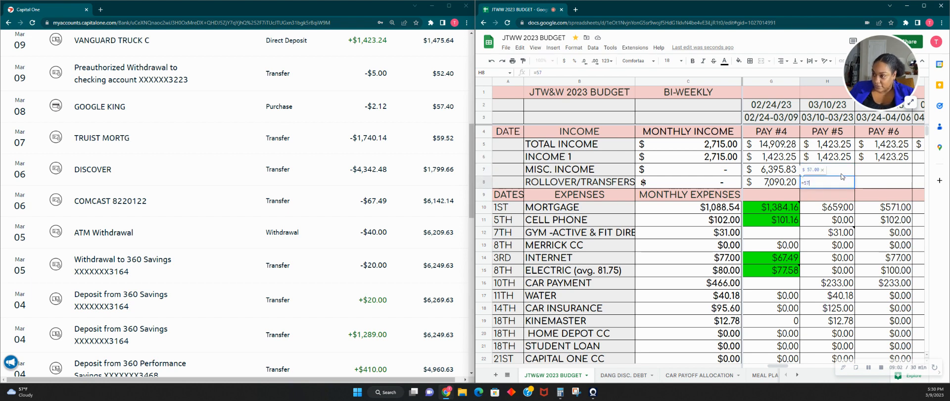
type(".")
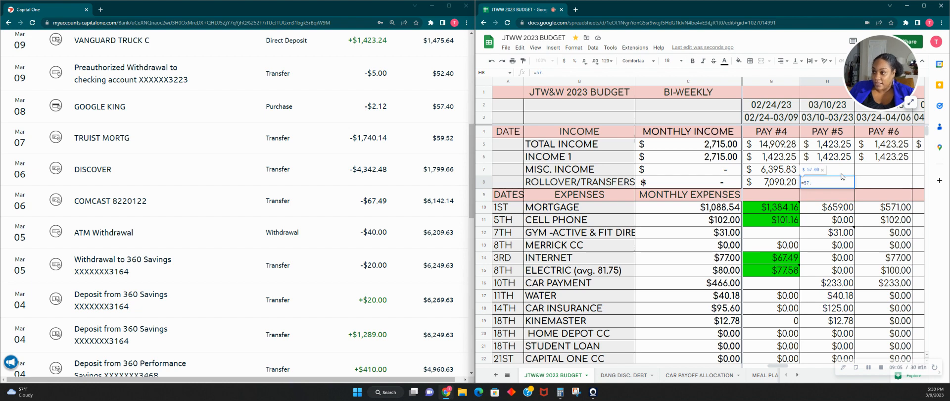
type("40")
key("Tab")
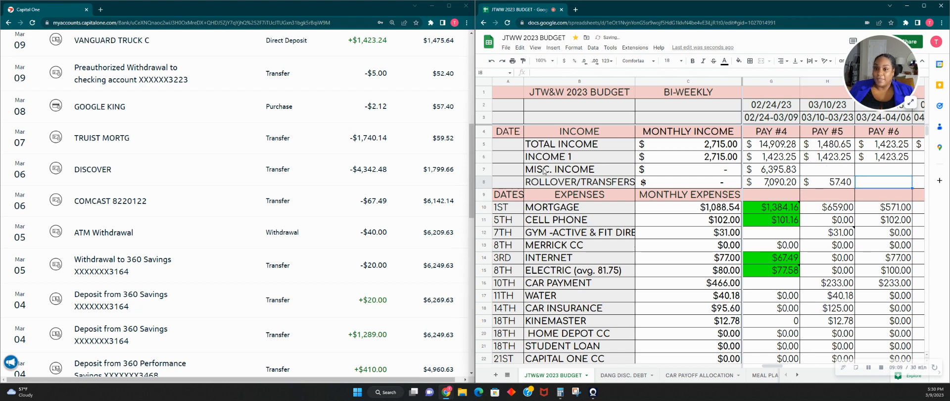
scroll(372, 181, "up", 2)
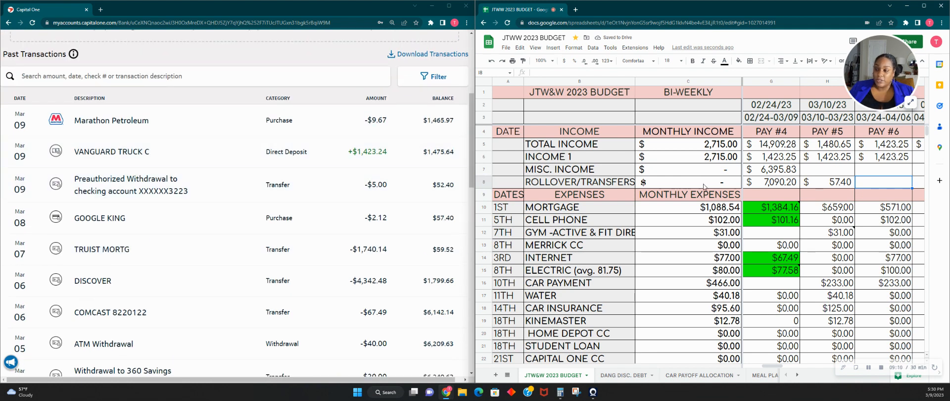
- Set the Pay #5 INCOME 1 amount to 1423.24
left_click(831, 159)
left_click(585, 72)
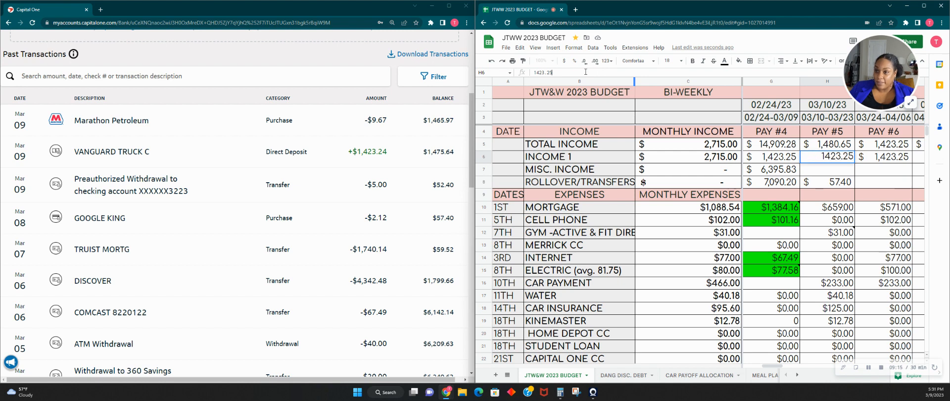
type("4")
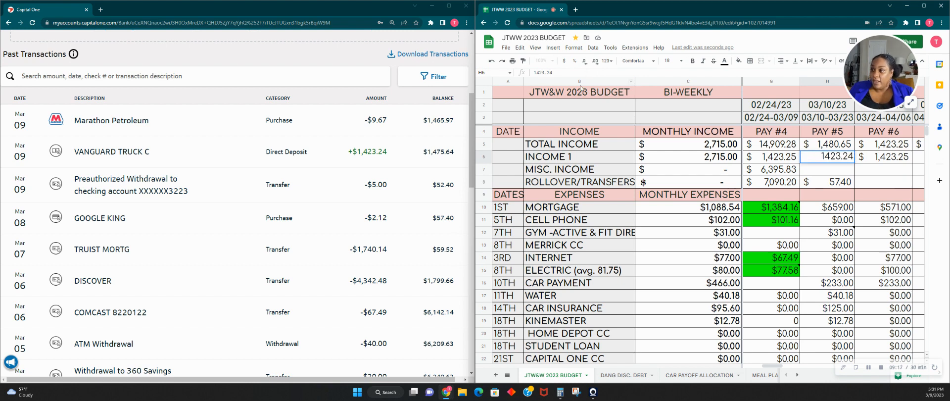
left_click(816, 176)
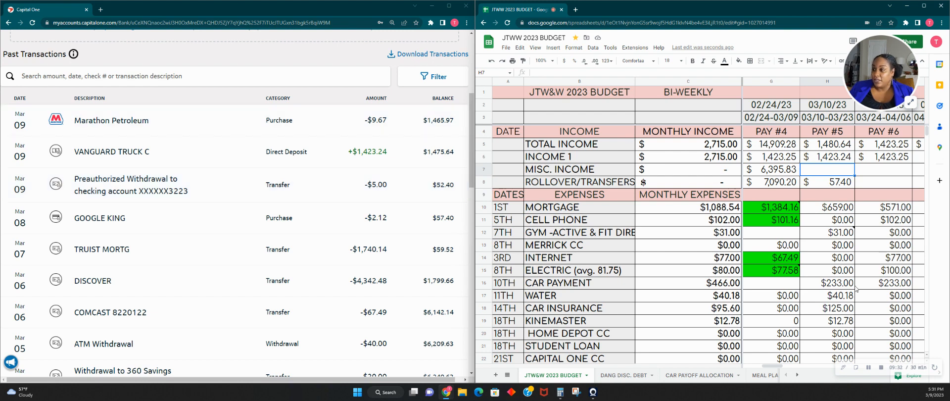
- Enter 9.67 as the first RANDOM EXPENSES amount for Pay #5
scroll(856, 288, "down", 6)
left_click(831, 238)
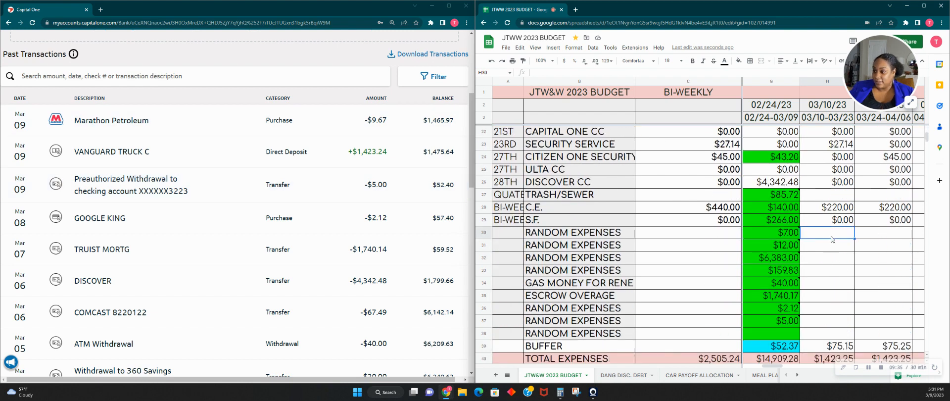
type("9.67")
key("Tab")
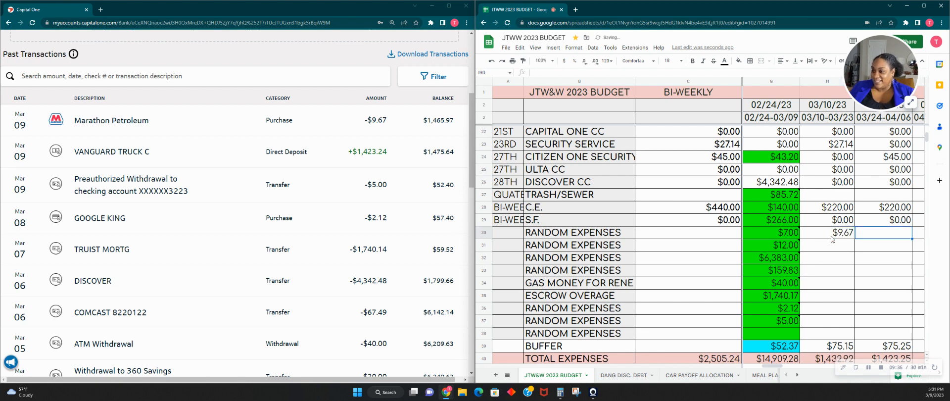
- Attach a note reading SANACKS to the first Pay #5 RANDOM EXPENSES cell
left_click(830, 239)
right_click(829, 239)
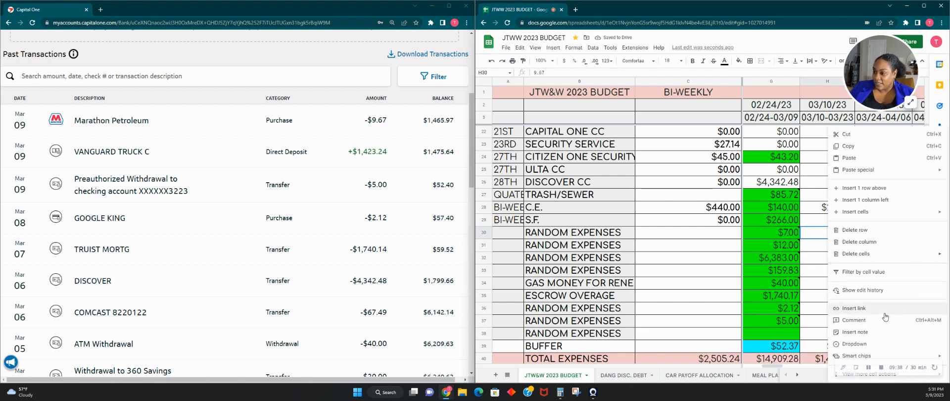
left_click(847, 337)
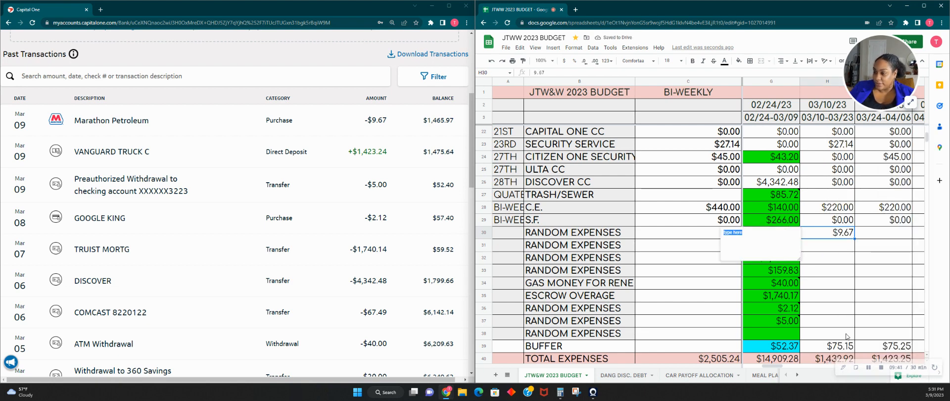
type("SANACKS")
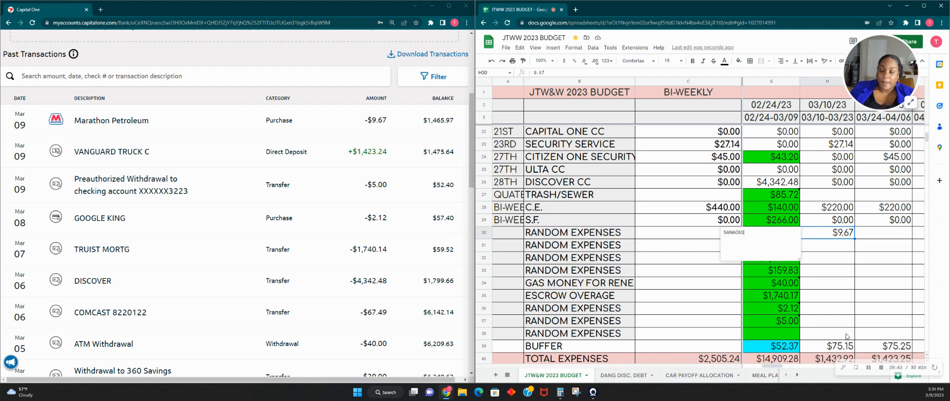
left_click(840, 272)
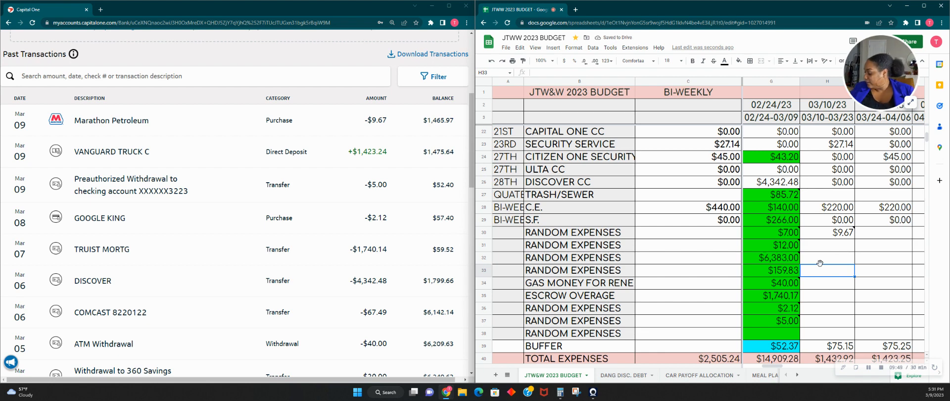
- Compare the Pay #5 income, expenses and remaining balance in the budget with the latest March transactions in the bank account
scroll(820, 263, "up", 1)
scroll(820, 264, "down", 2)
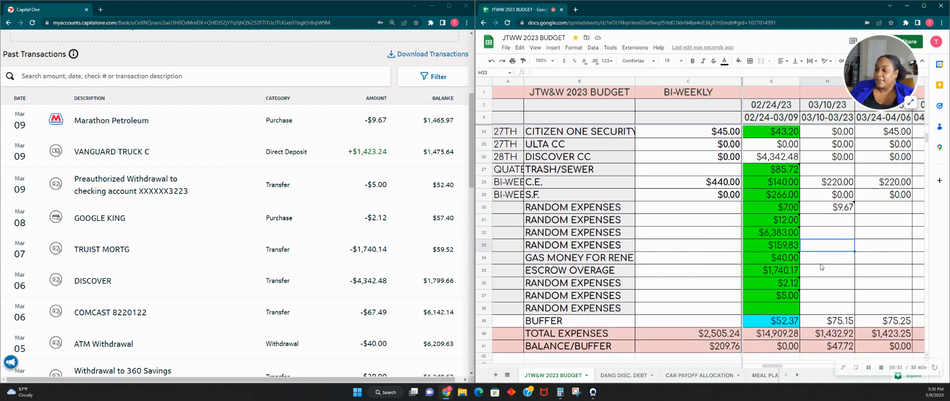
scroll(821, 266, "up", 3)
scroll(820, 267, "up", 2)
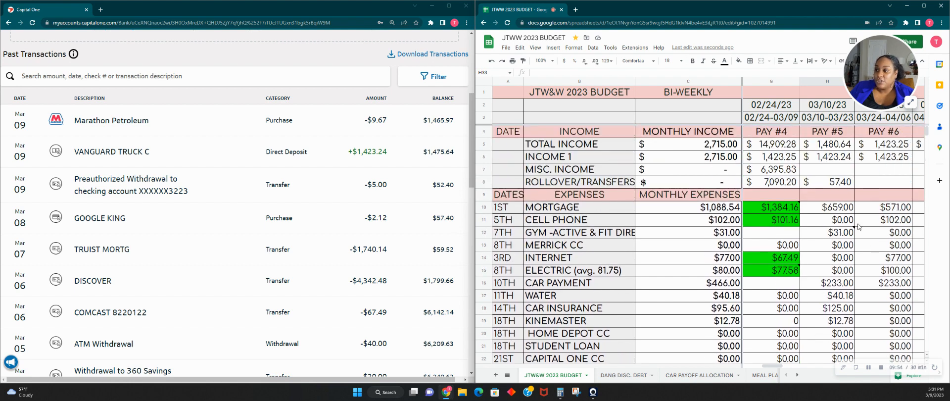
scroll(844, 220, "down", 4)
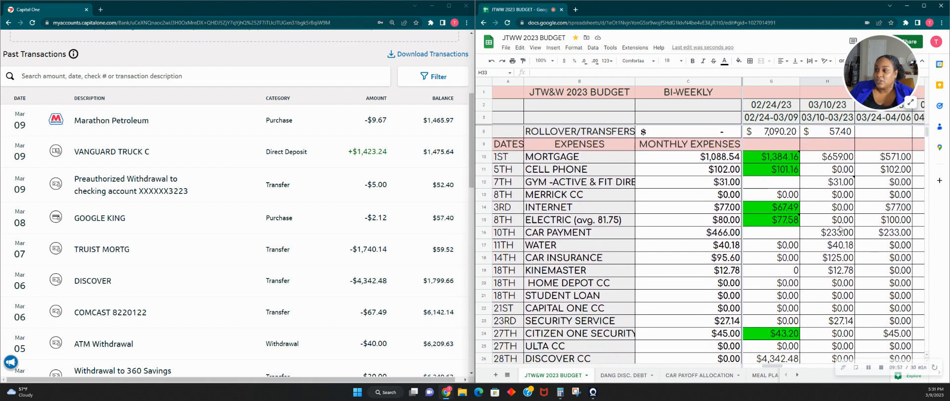
scroll(838, 228, "up", 4)
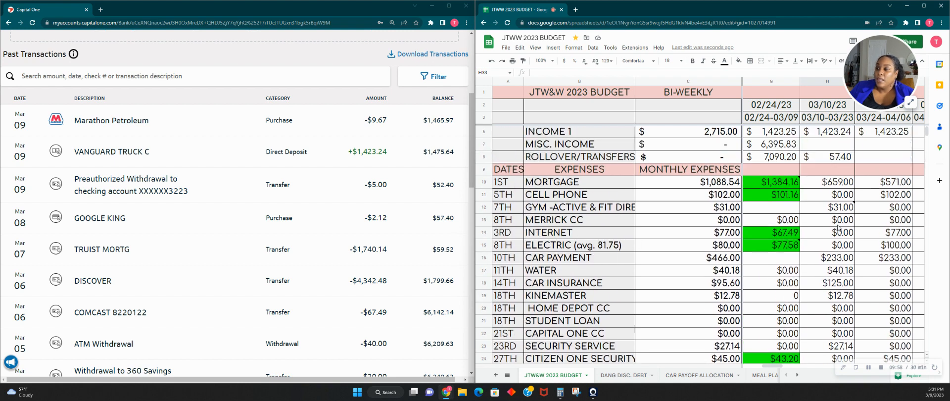
scroll(155, 154, "up", 1)
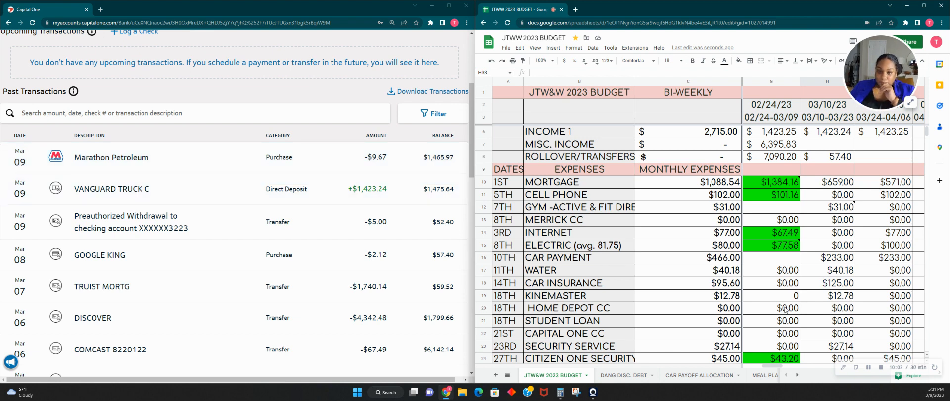
scroll(331, 240, "up", 1)
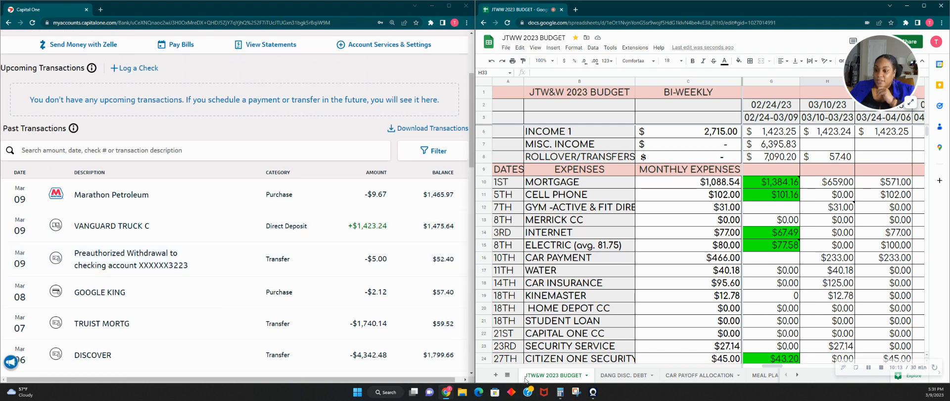
- Add 1423.24 and 52.4 in Calculator to check the bank balance after the Pay #5 deposit
left_click(560, 392)
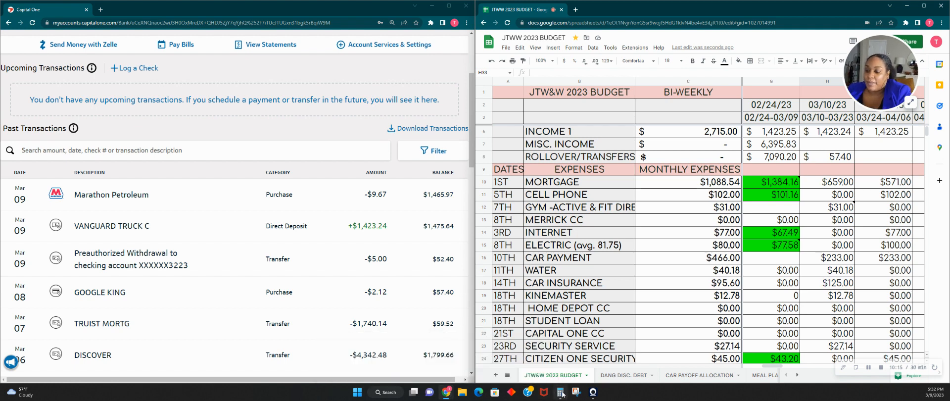
left_click_drag(429, 143, 684, 112)
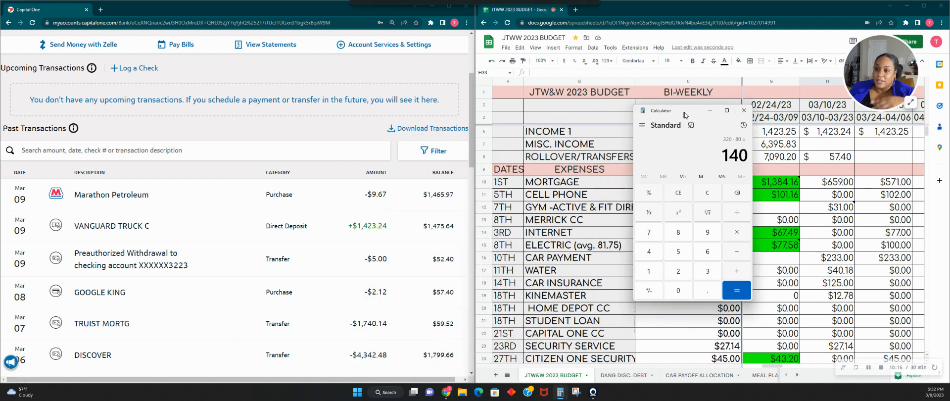
left_click(709, 196)
type("14")
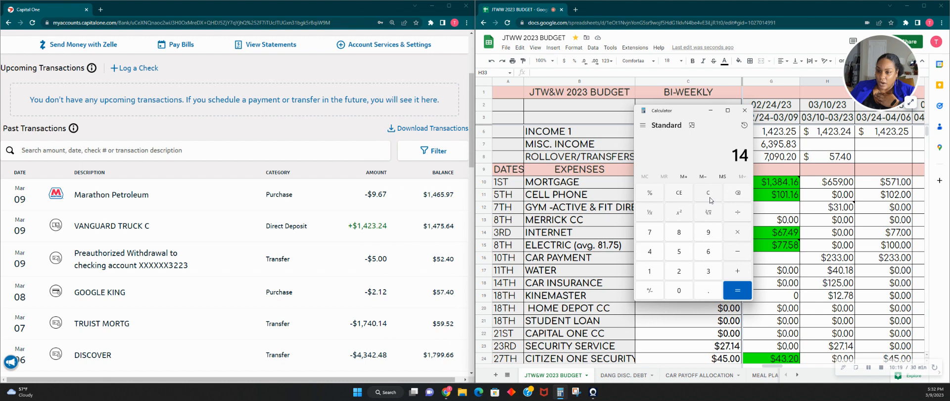
type("23.24 + 52")
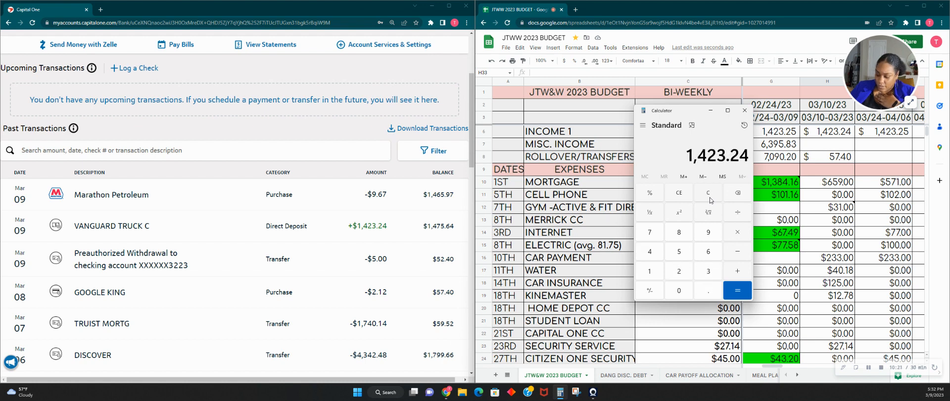
type(".4")
key("Return")
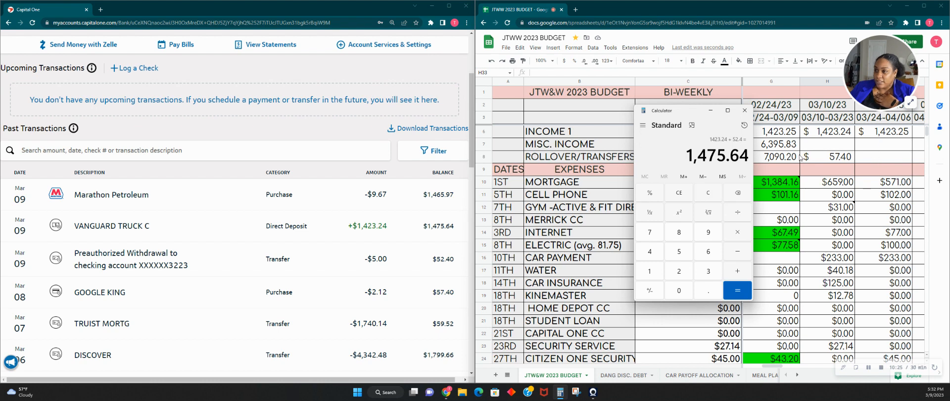
left_click_drag(693, 118, 619, 94)
- Clear the amount from the first RANDOM EXPENSES cell of Pay #5
scroll(797, 217, "down", 6)
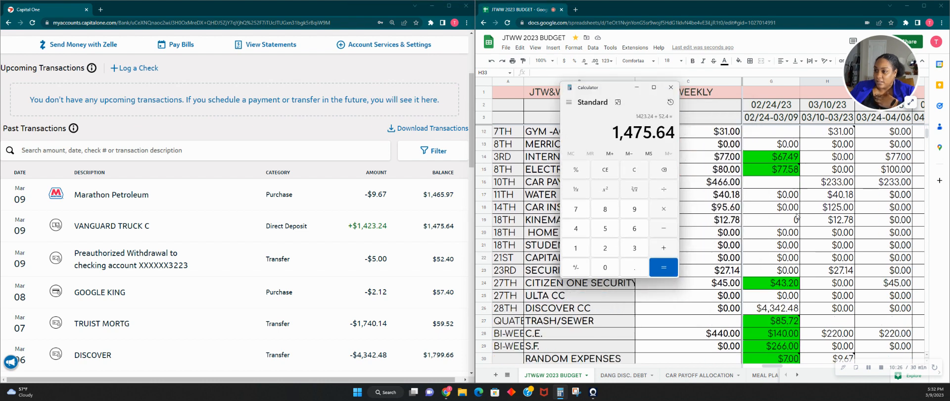
scroll(797, 216, "up", 1)
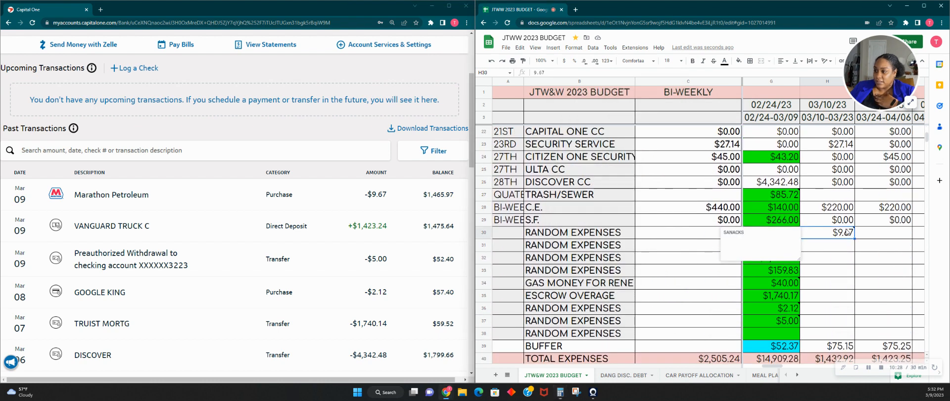
left_click(848, 232)
key("Delete")
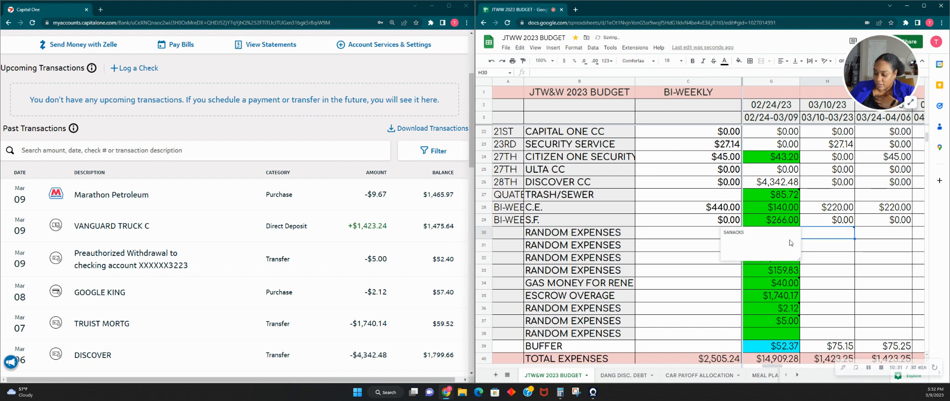
- Check the Pay #5 income against the calculated sum and set its ROLLOVER/TRANSFERS amount to 52.40
scroll(698, 276, "down", 1)
scroll(698, 277, "up", 2)
scroll(698, 277, "up", 5)
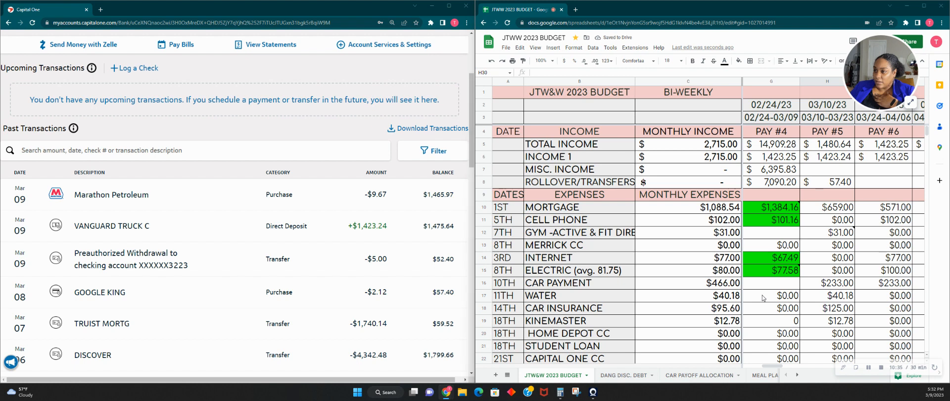
key("alt+Tab")
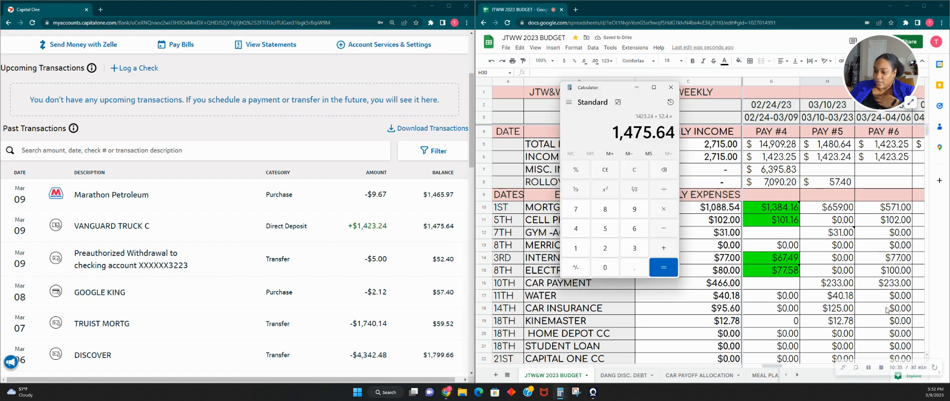
left_click(835, 160)
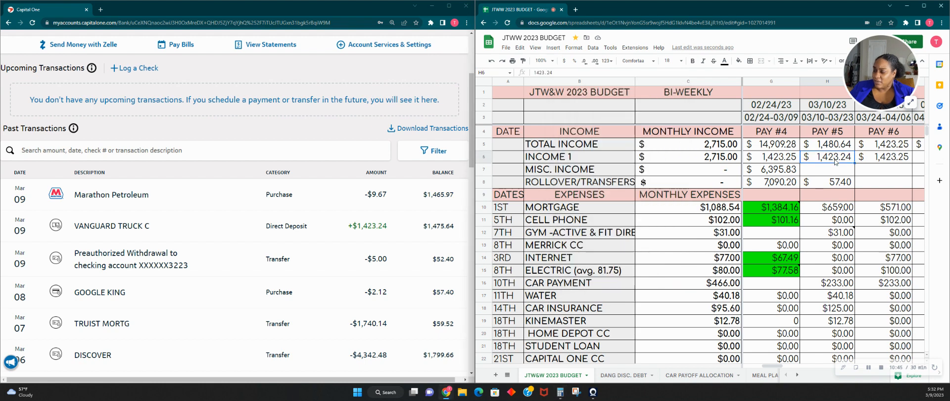
left_click(838, 187)
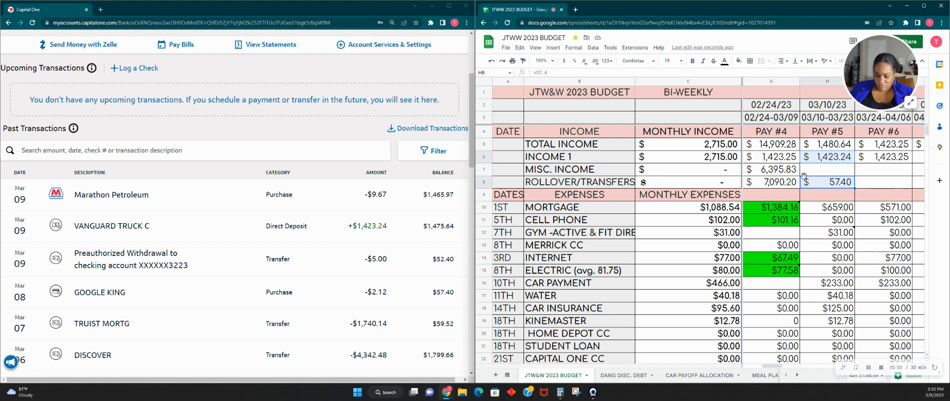
left_click(840, 187)
type("52.40")
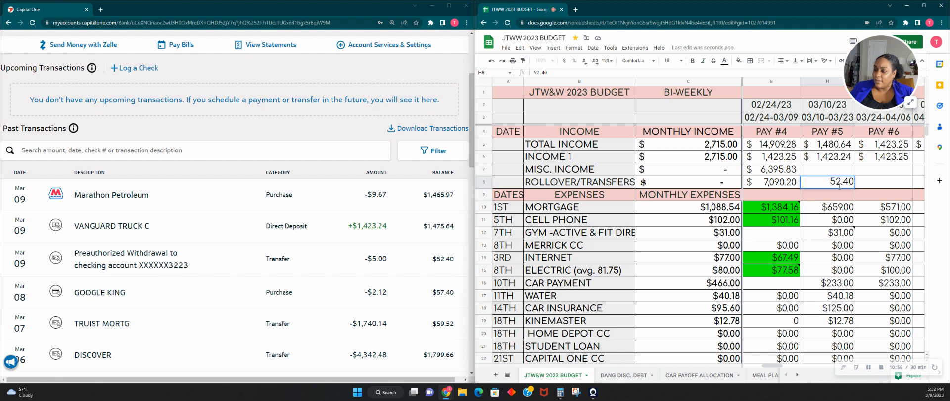
scroll(839, 188, "down", 7)
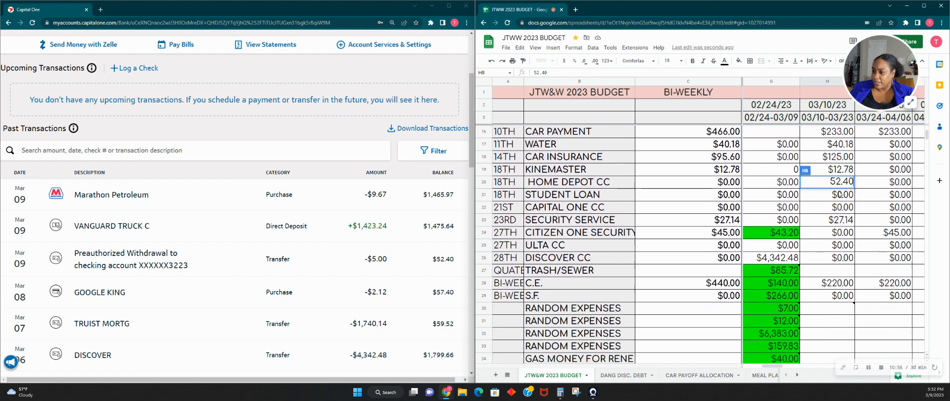
scroll(839, 194, "up", 7)
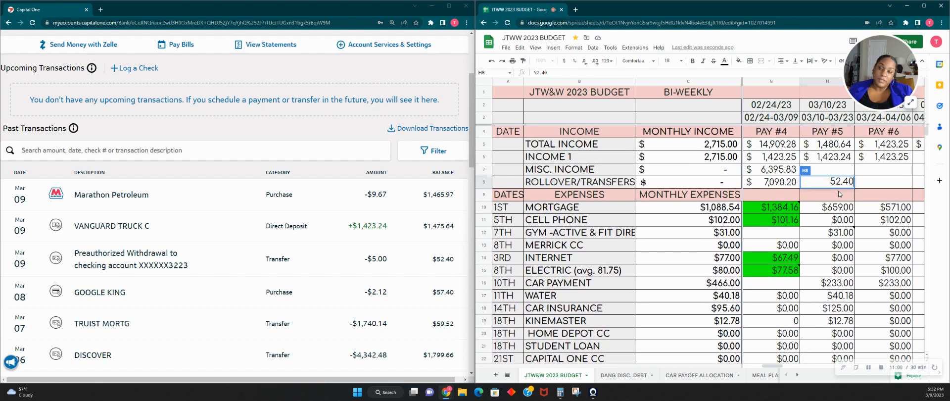
left_click(909, 106)
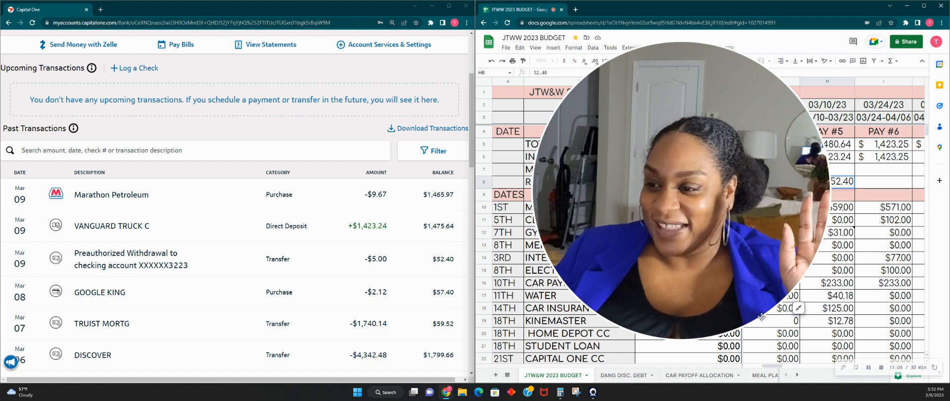
left_click(798, 308)
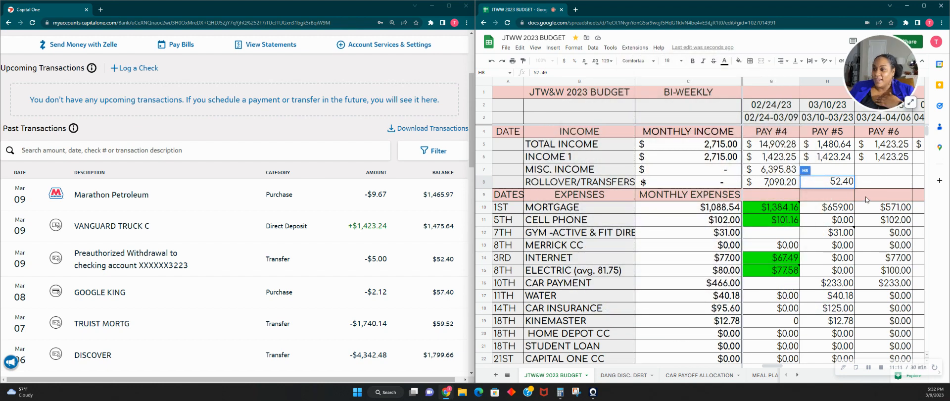
key("Tab")
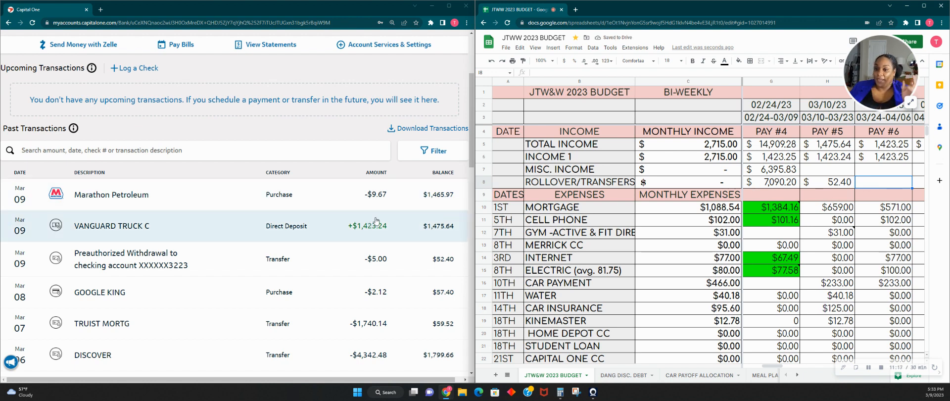
- Enter 9.67 in the first RANDOM EXPENSES cell of Pay #5 for the Marathon Petroleum purchase
scroll(816, 278, "down", 3)
scroll(815, 278, "down", 2)
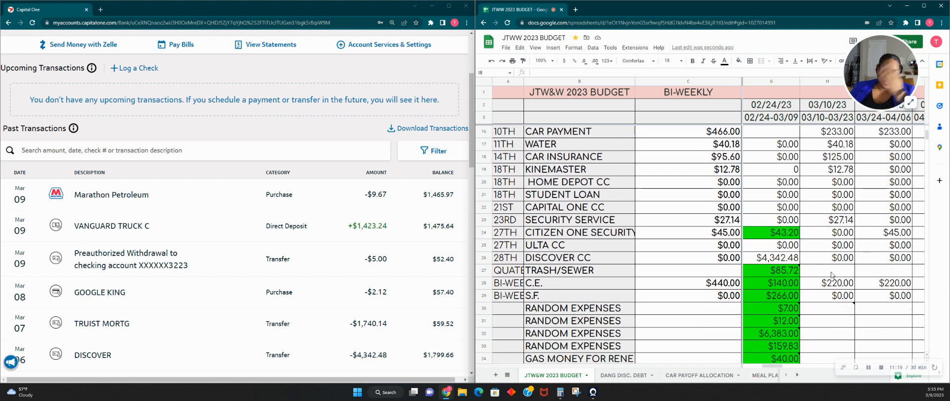
left_click(849, 308)
type("9")
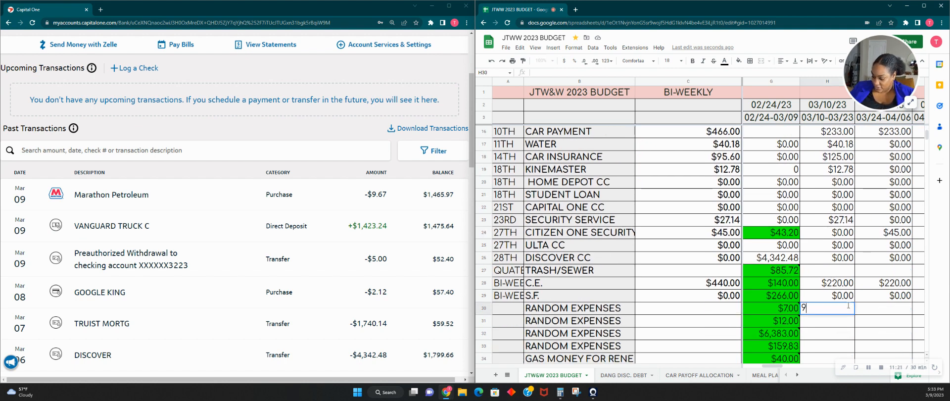
type(".67")
key("Return")
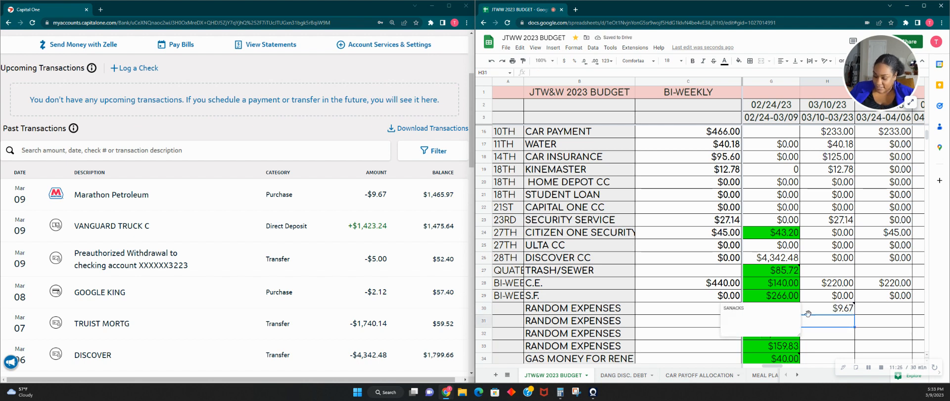
key("Down")
left_click(360, 154)
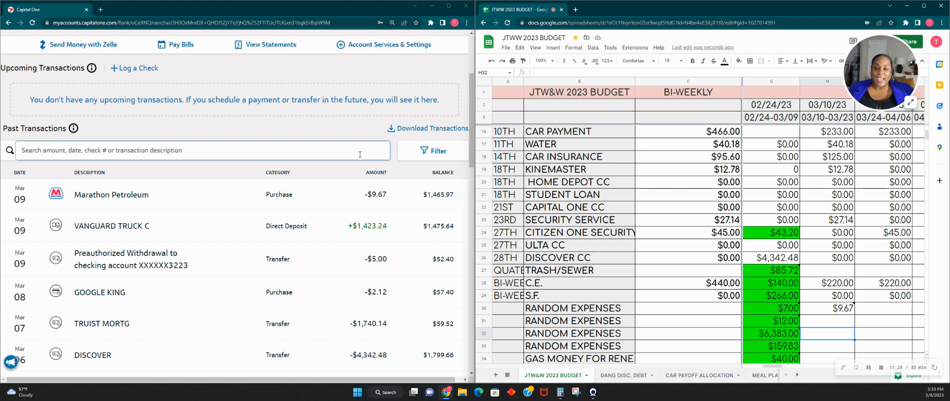
- Review the bank balance and recent transactions, and fill the Pay #4 BUFFER cell with green
scroll(324, 223, "up", 3)
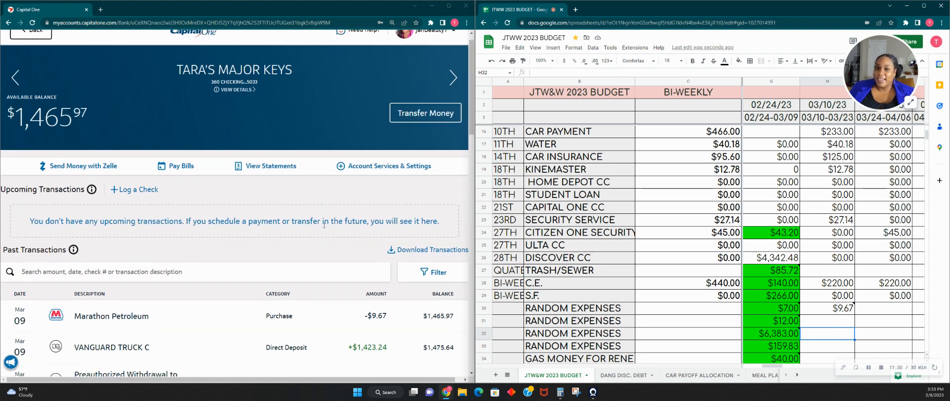
scroll(324, 225, "down", 3)
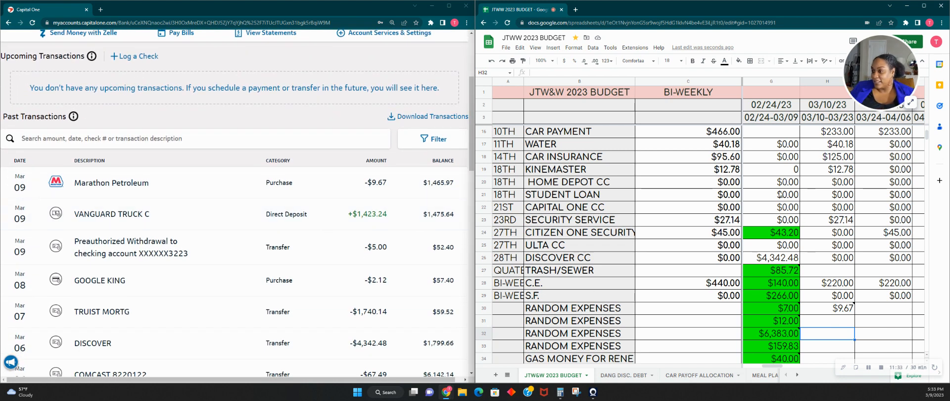
scroll(780, 193, "up", 5)
scroll(779, 192, "down", 8)
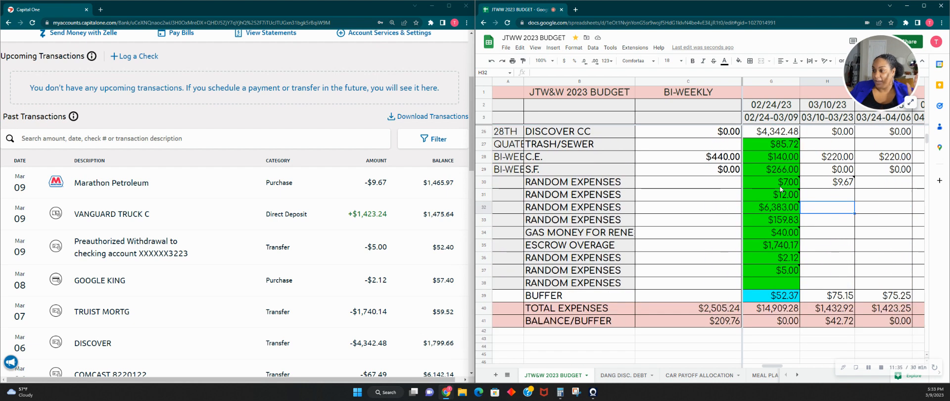
scroll(780, 188, "down", 2)
scroll(781, 282, "up", 3)
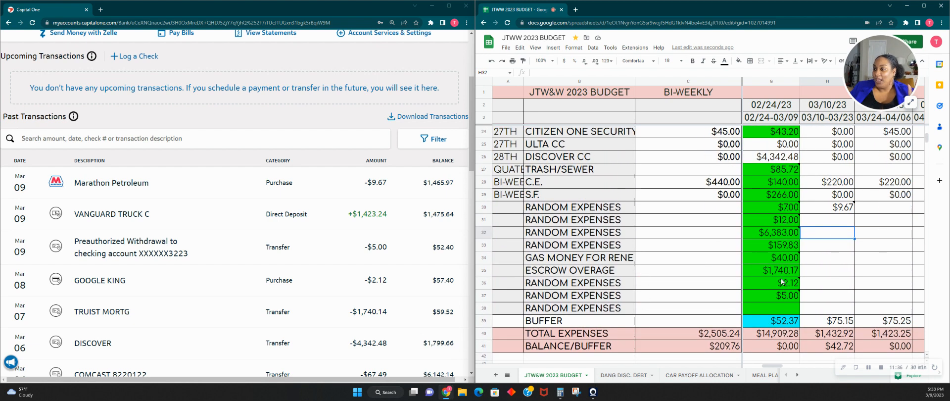
left_click(782, 322)
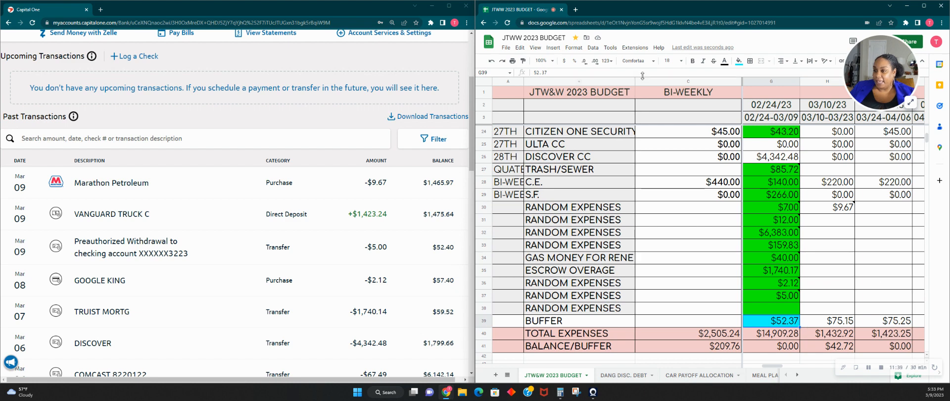
left_click(738, 60)
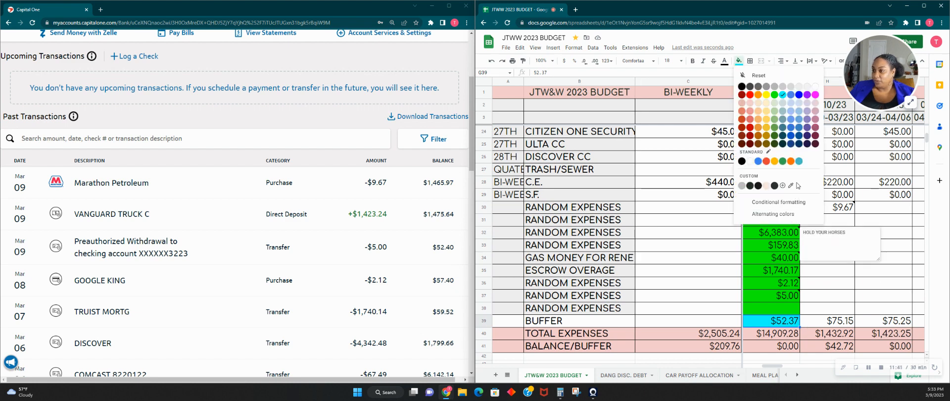
left_click(775, 95)
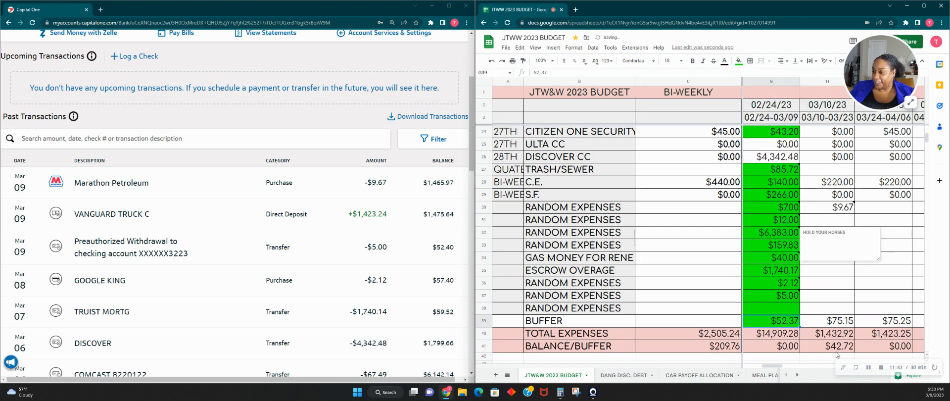
- Start a money transfer from the checking account to the HOLD YOUR HORSES account for the Pay #5 mortgage
left_click_drag(773, 366, 781, 366)
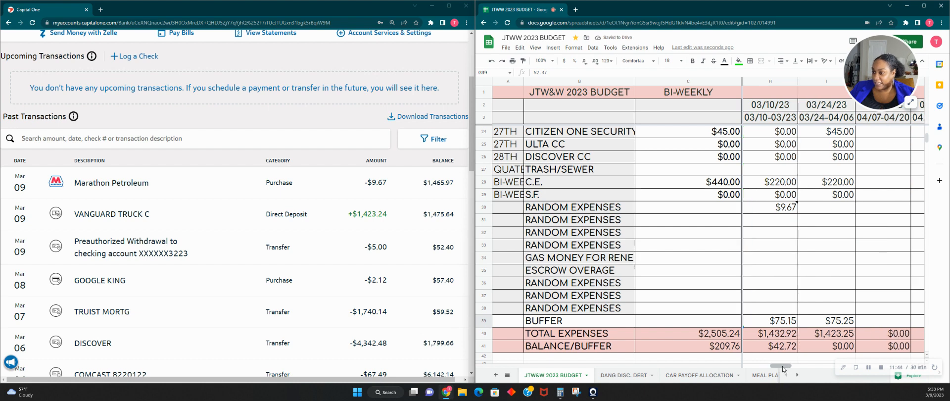
scroll(810, 307, "up", 2)
scroll(810, 307, "up", 8)
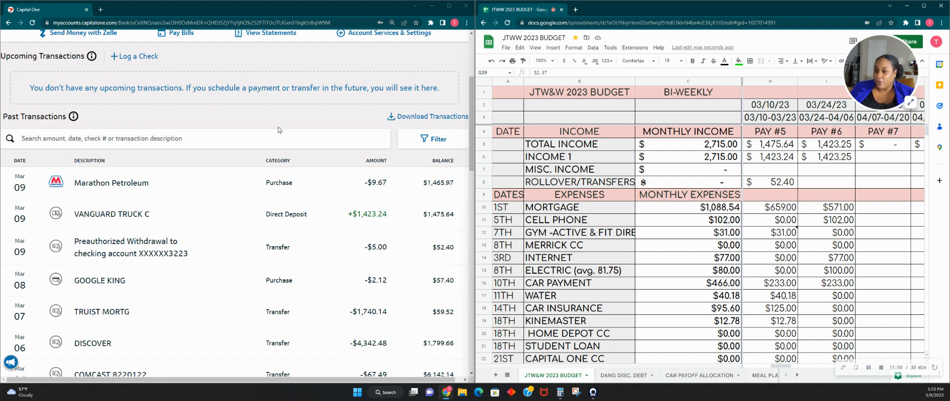
scroll(278, 127, "up", 3)
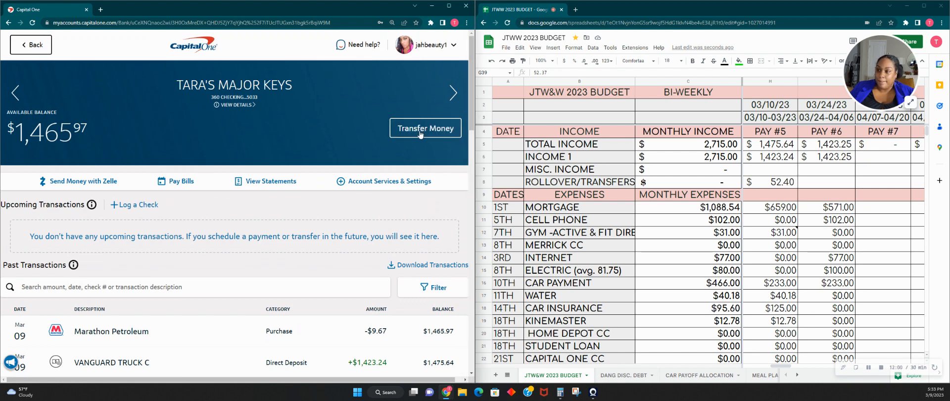
left_click(420, 133)
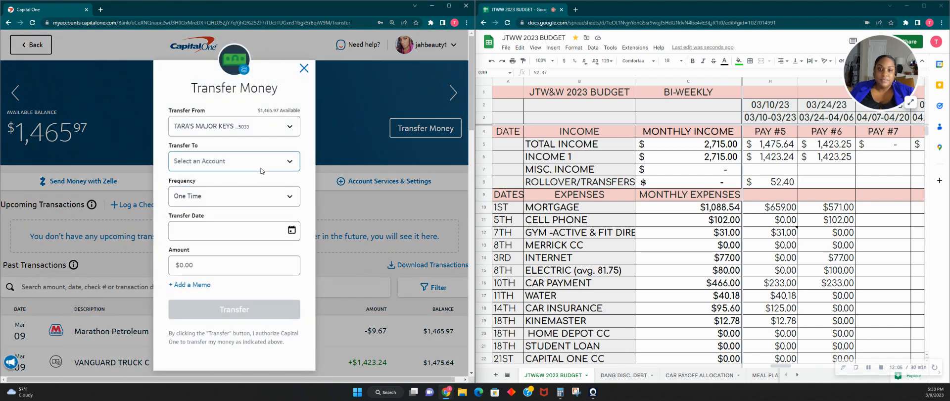
left_click(256, 162)
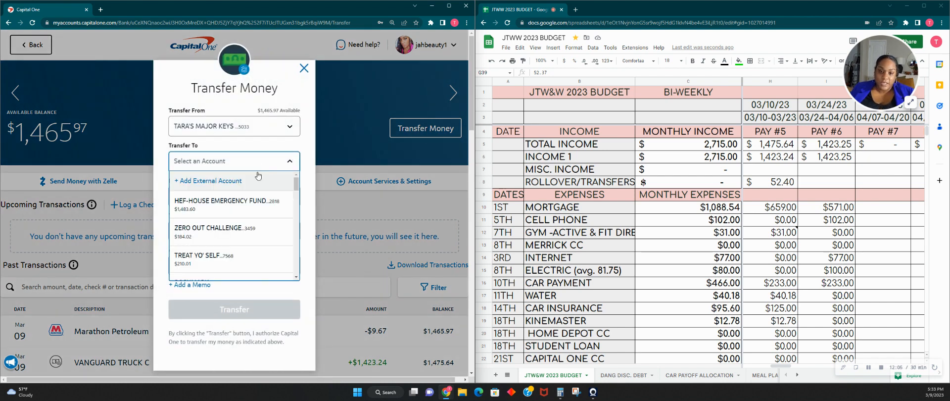
scroll(246, 216, "down", 3)
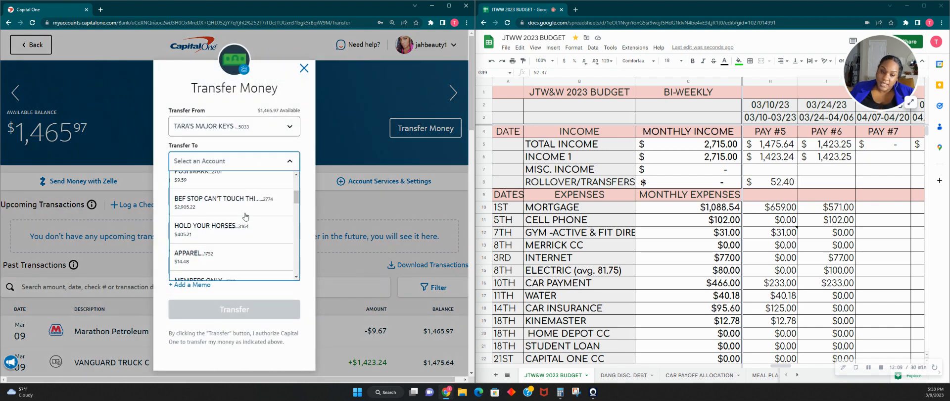
scroll(246, 216, "down", 1)
left_click(232, 196)
left_click(223, 263)
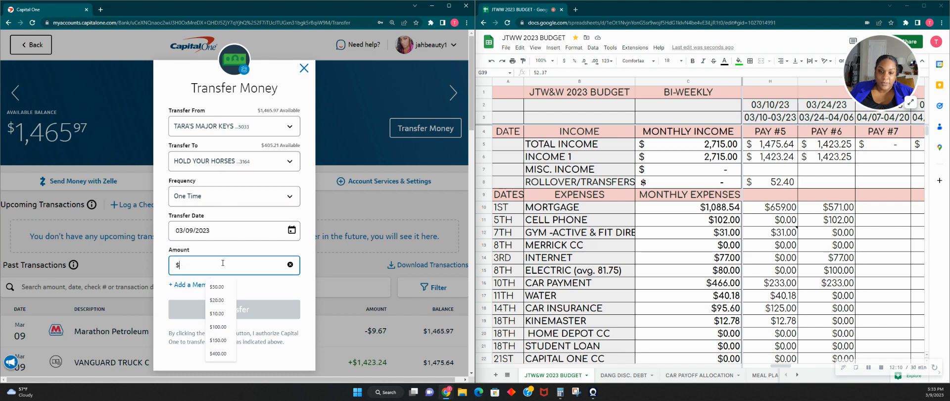
- Set the transfer amount to $659.00 with the memo APRIL MORTGAGE and submit the transfer
type("659")
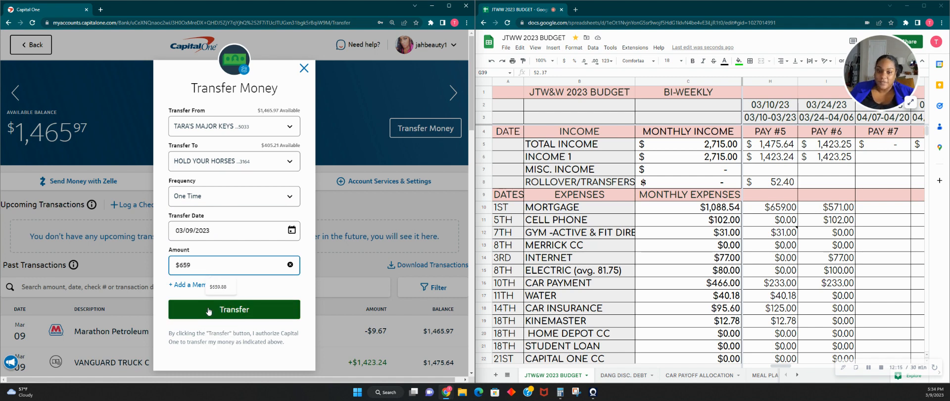
left_click(191, 285)
type("APRIL MORTG")
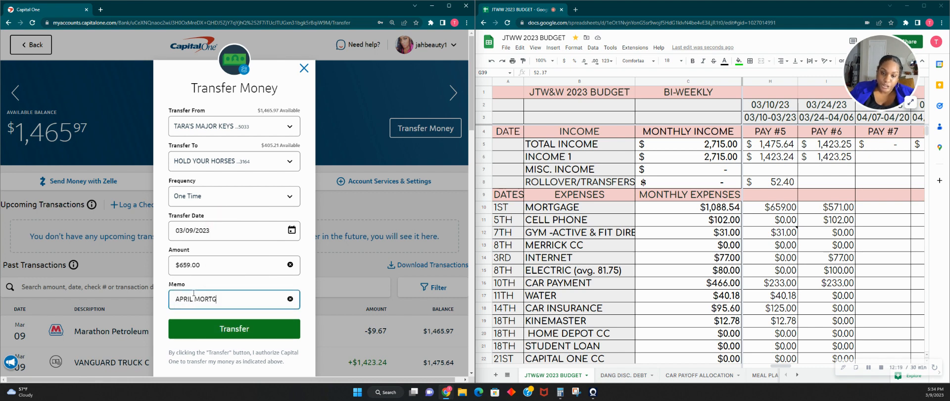
type("AGE")
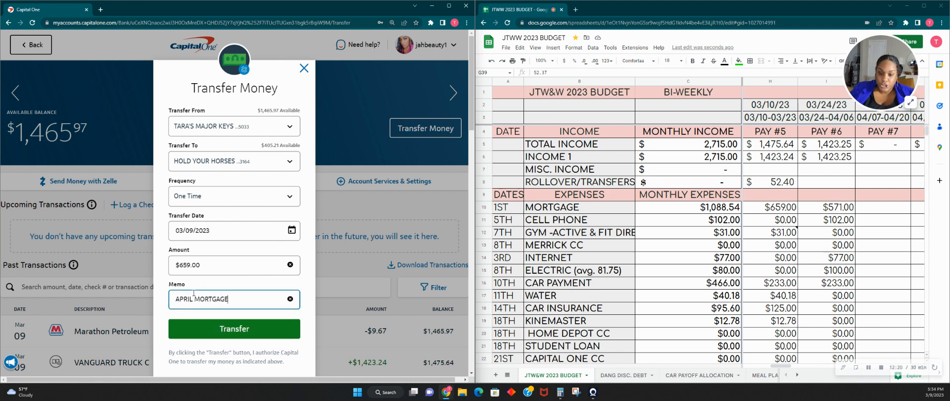
left_click(263, 332)
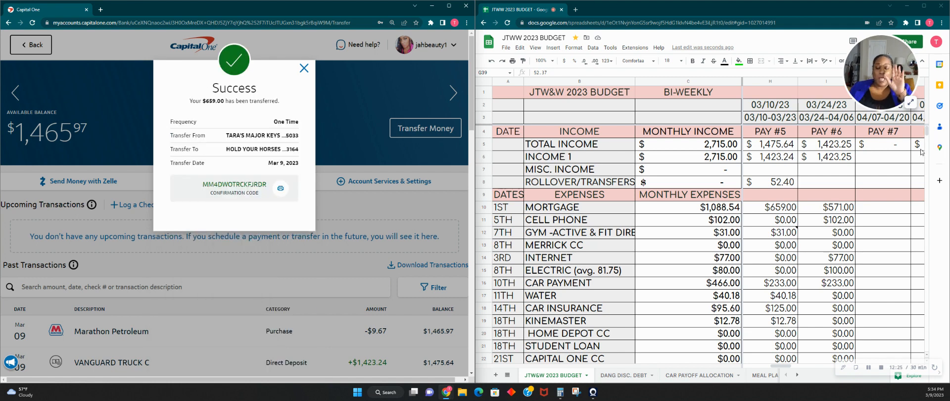
- Fill the Pay #5 MORTGAGE cell with green to mark it as funded
left_click(782, 211)
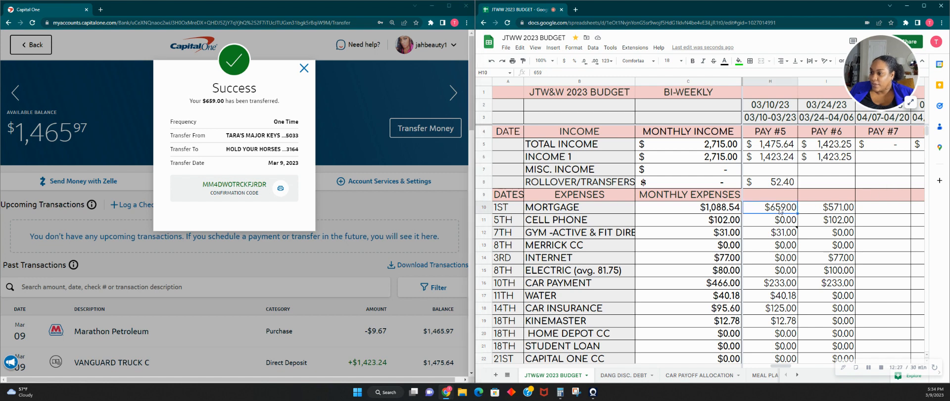
left_click(738, 60)
left_click(781, 104)
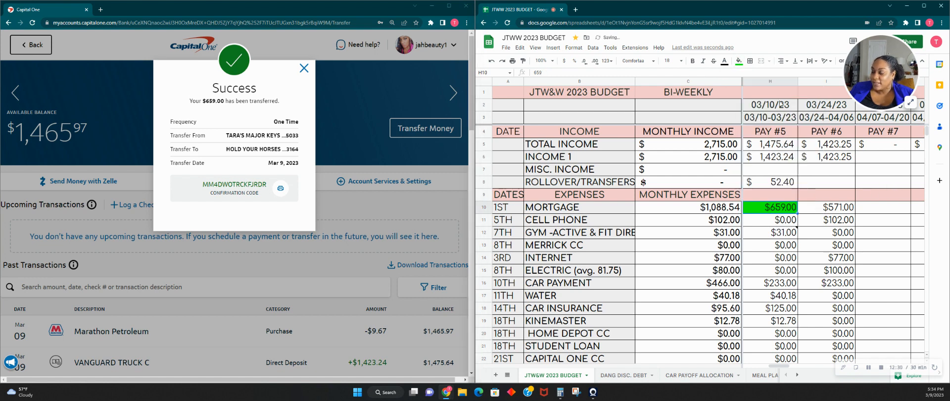
- Try a Pay #5 gym amount of 0.00 and restore it to 31
left_click(787, 220)
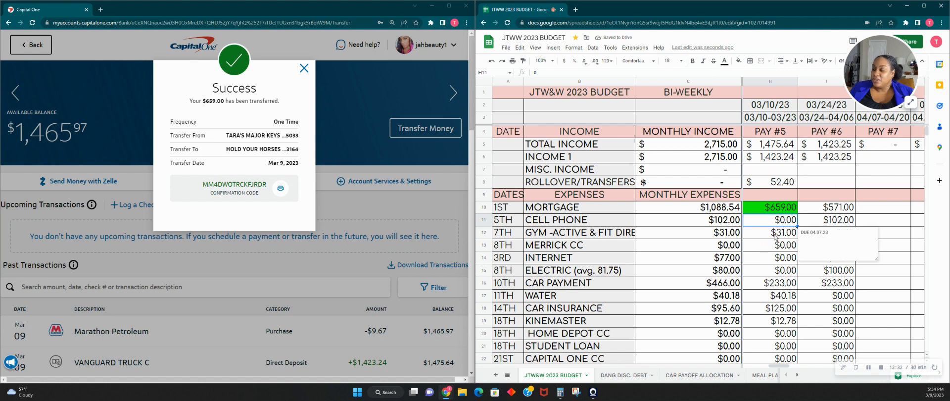
left_click(774, 237)
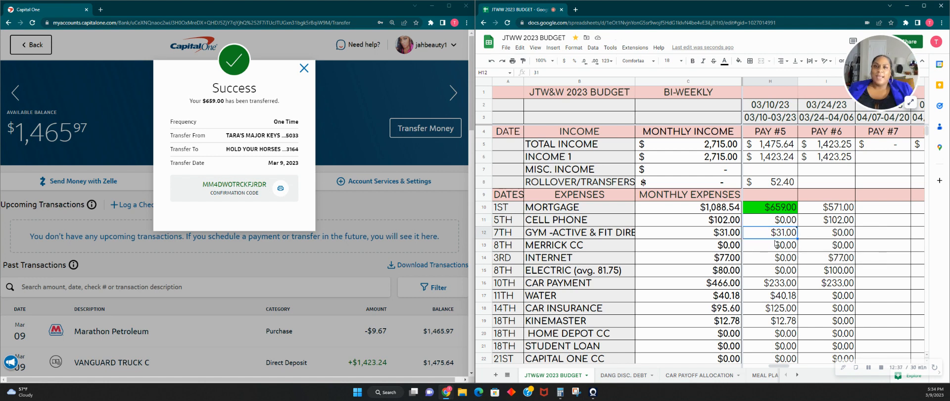
mouse_move(793, 232)
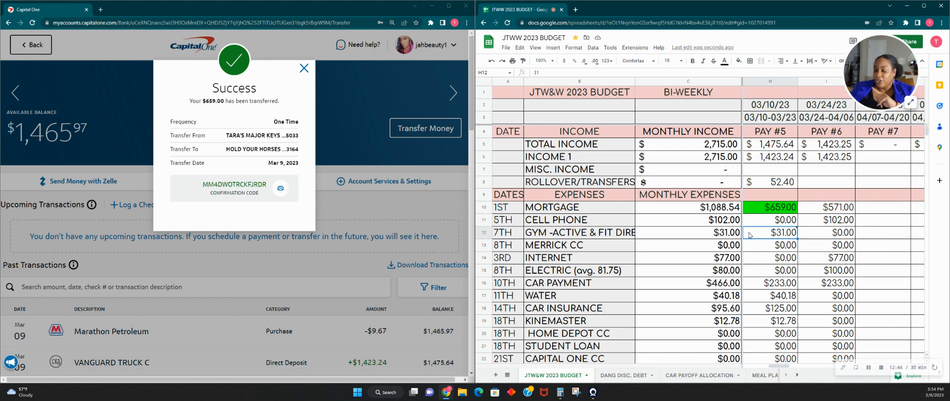
type("0")
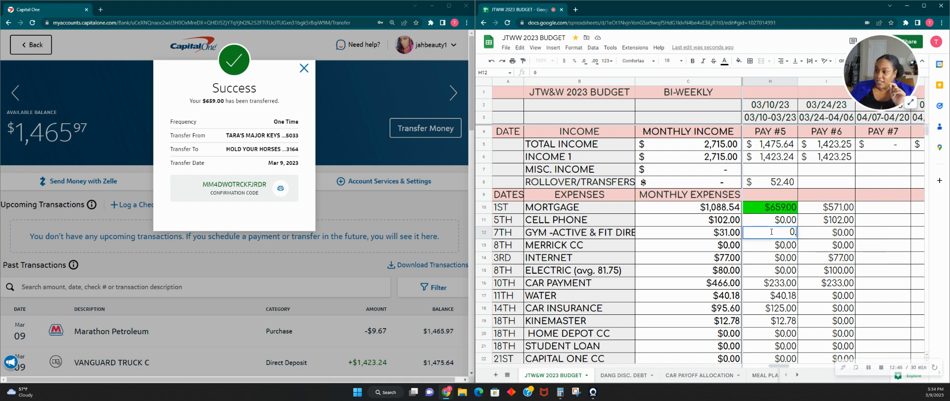
type(".00")
key("Tab")
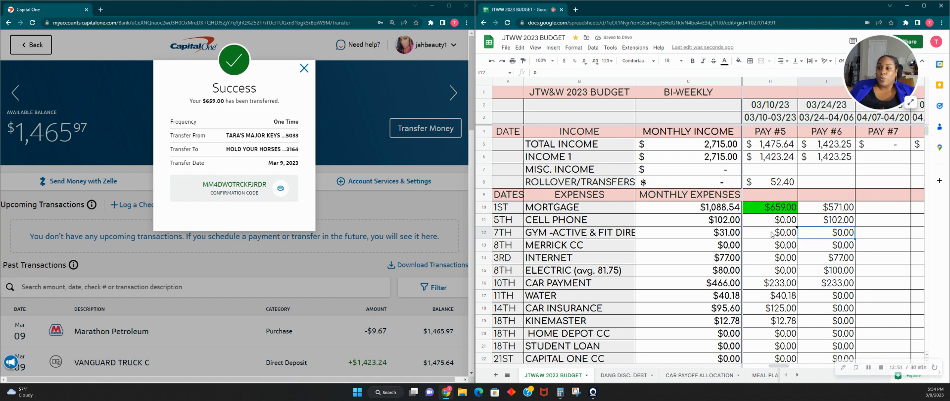
left_click(772, 234)
type("31")
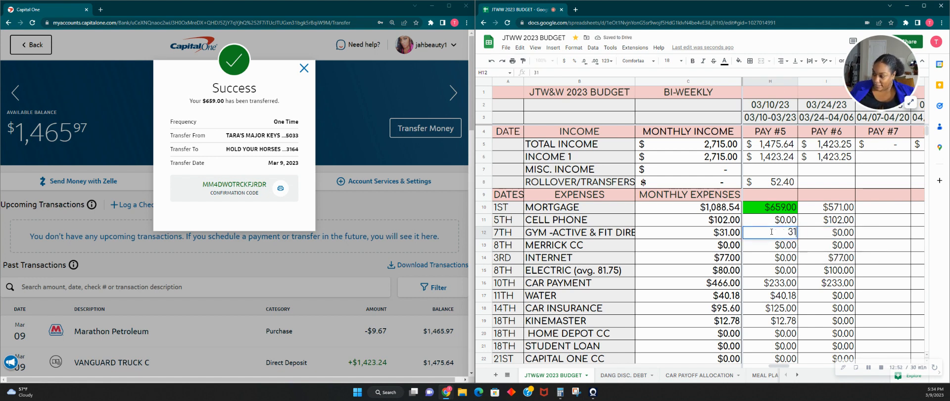
key("Tab")
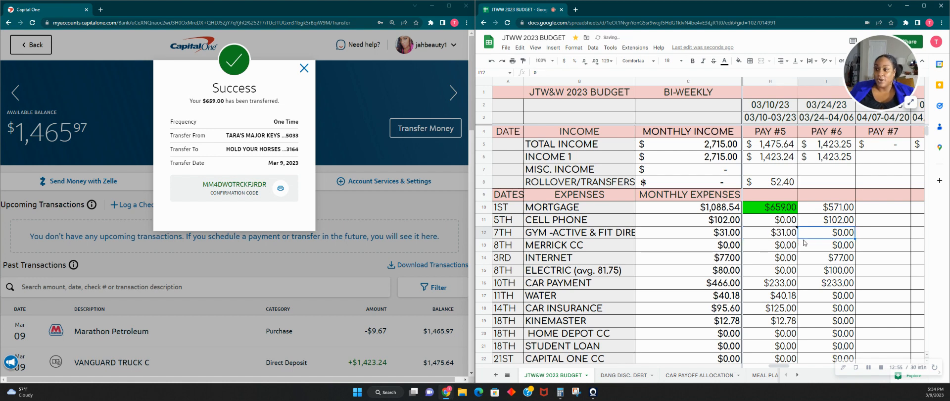
- Start a new transfer from the checking account to the HOLD YOUR HORSES account for the Pay #5 gym expense
left_click(304, 68)
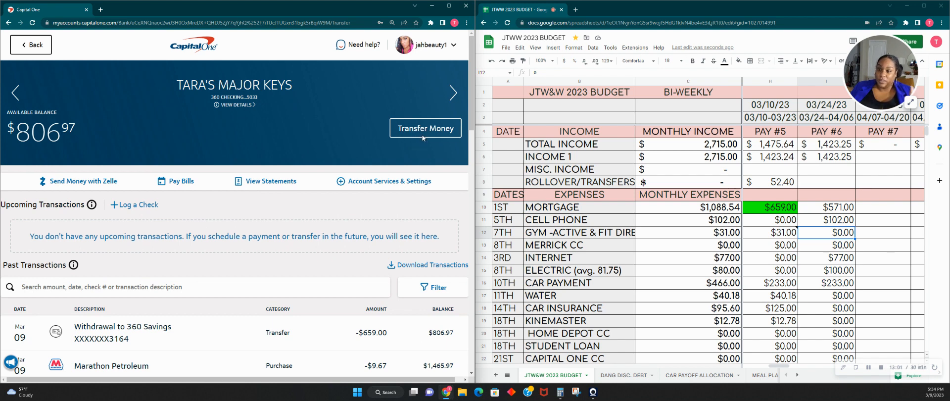
left_click(422, 135)
left_click(233, 161)
scroll(221, 261, "down", 3)
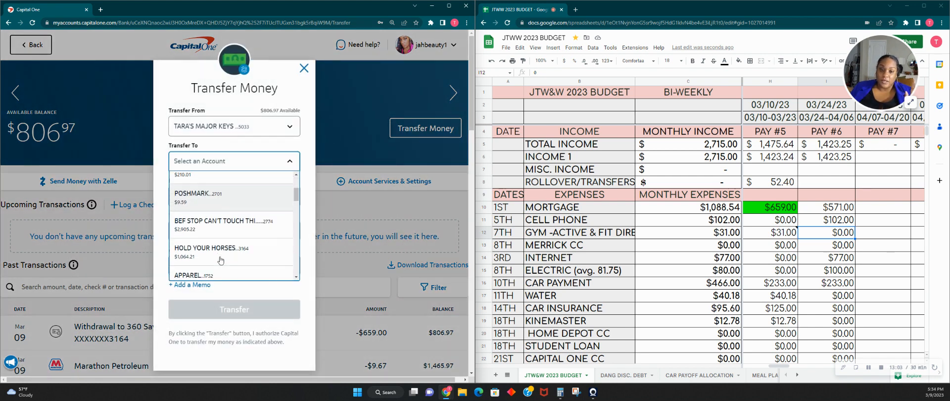
left_click(231, 251)
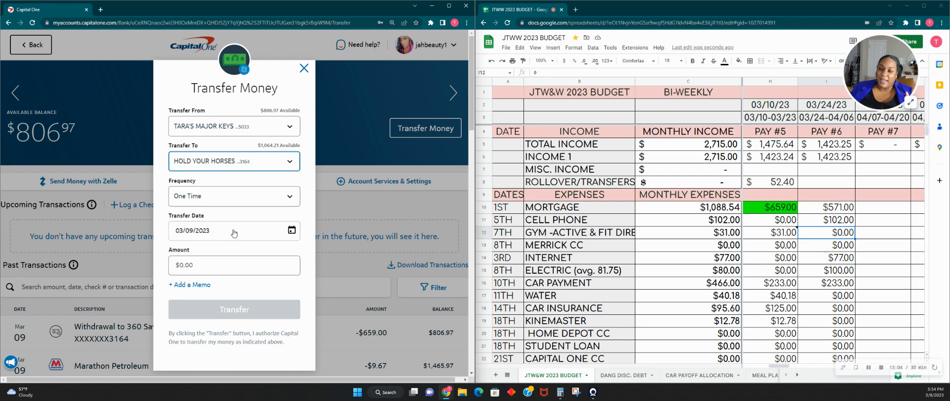
- Set the transfer amount to $31.00 with the memo GYM FOR APRIL and submit the transfer
left_click(208, 264)
type("31.00")
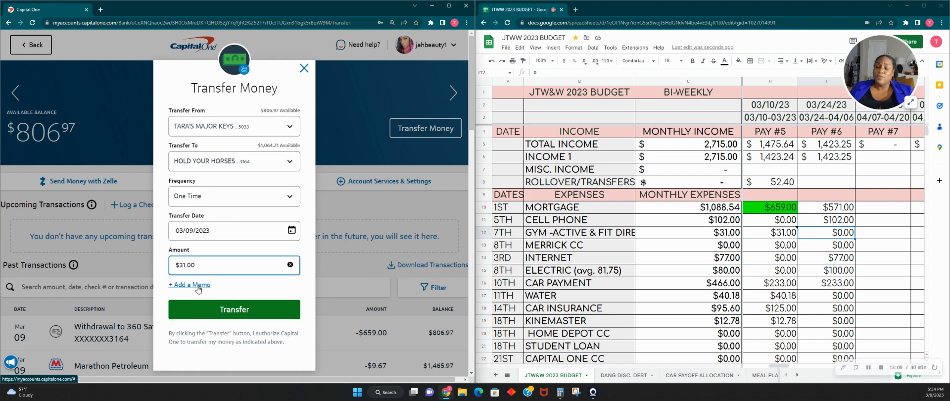
left_click(199, 286)
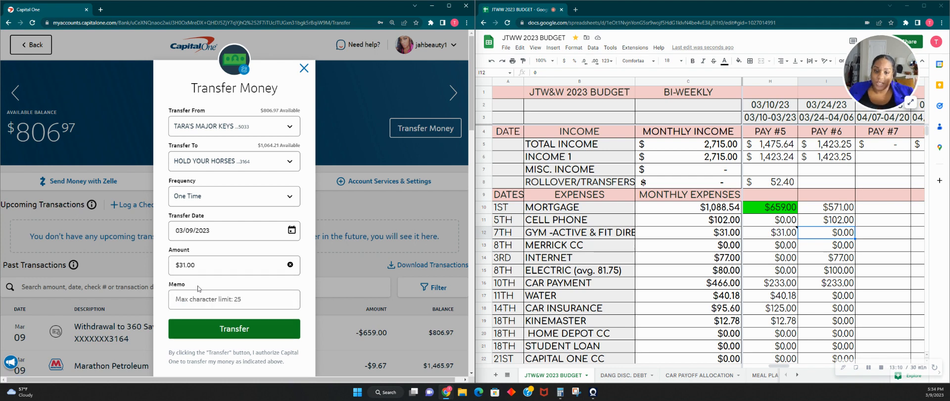
left_click(197, 297)
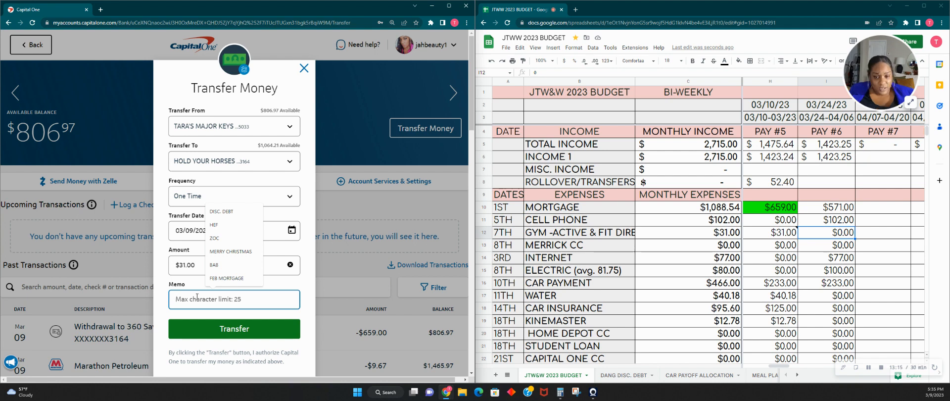
type("GYN")
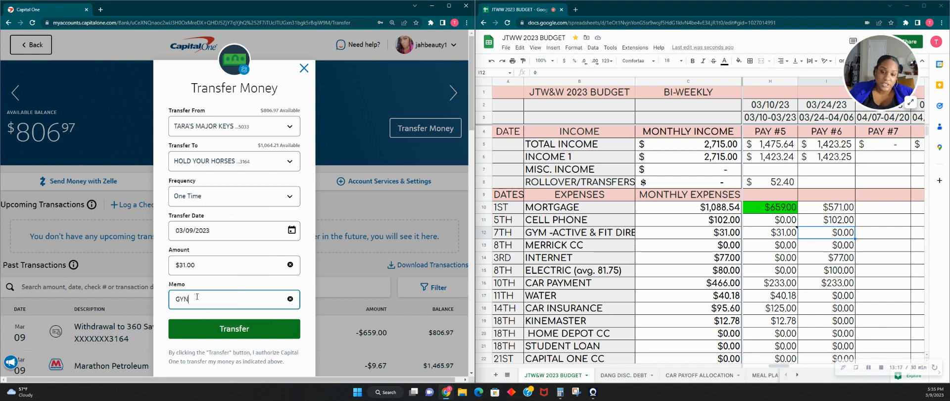
key("BackSpace")
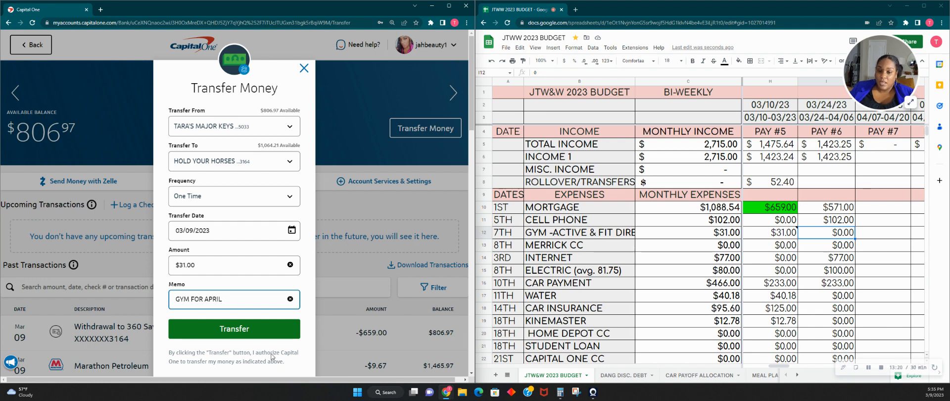
left_click(264, 337)
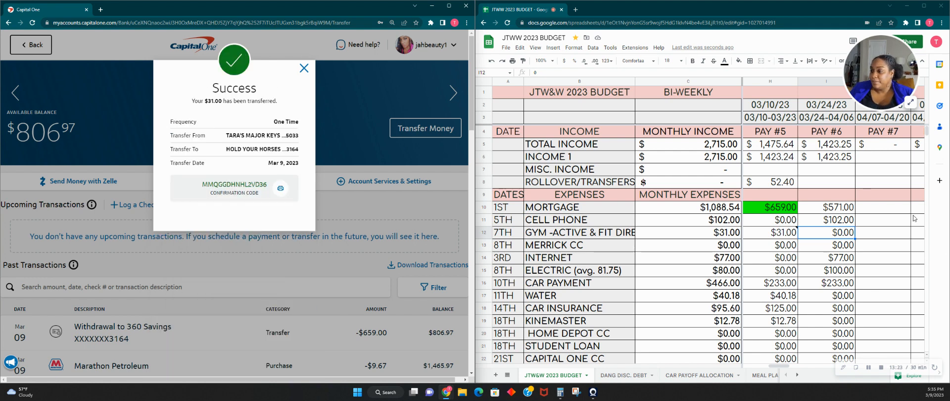
- Fill the Pay #5 GYM cell with green to mark it as funded
left_click(779, 231)
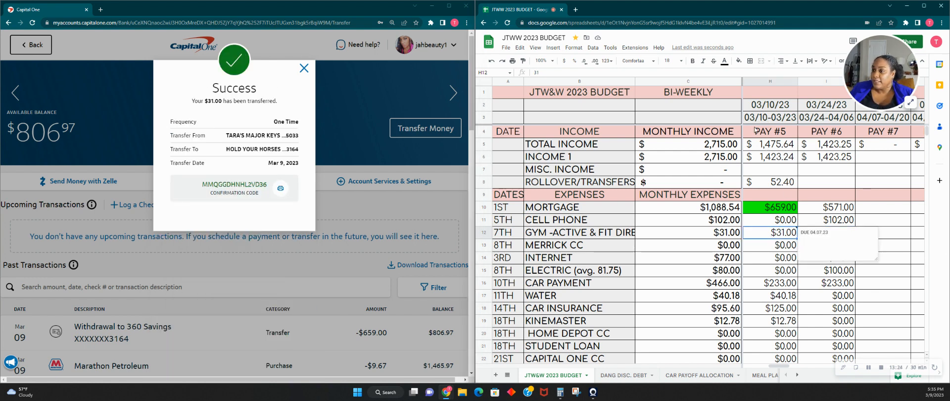
left_click(739, 60)
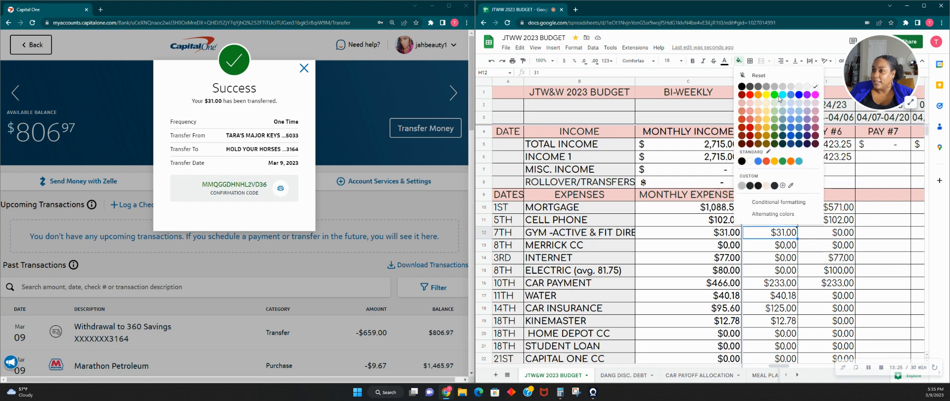
left_click(776, 95)
- Go down the Pay #5 expenses to CAR PAYMENT and start a transfer from checking to the HOLD YOUR HORSES account for it
left_click(769, 246)
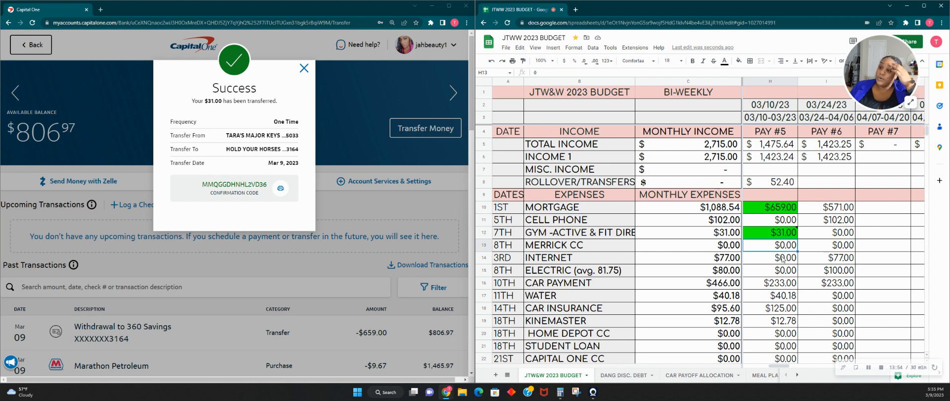
left_click(784, 257)
left_click(781, 271)
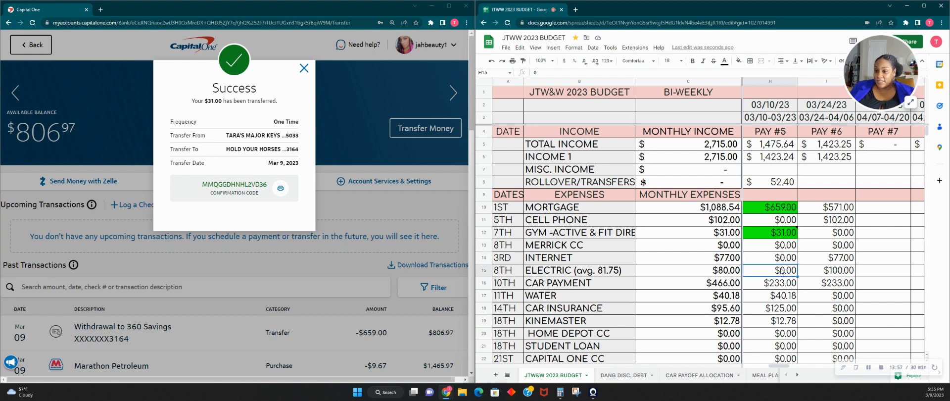
left_click(841, 272)
left_click(773, 287)
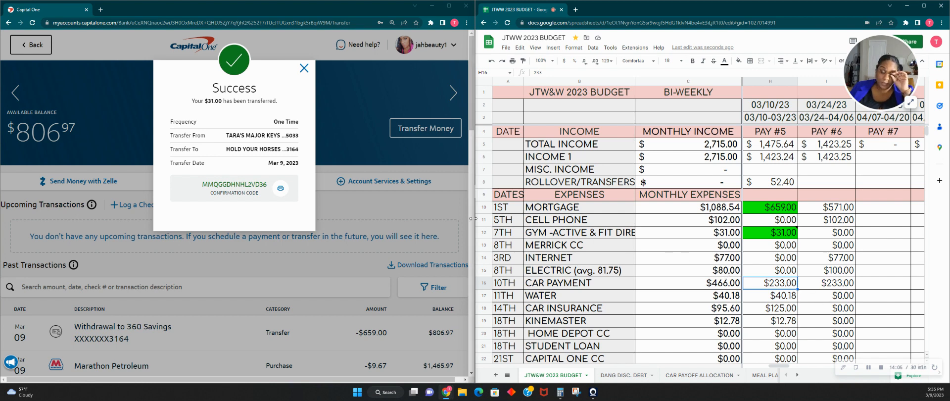
left_click(304, 68)
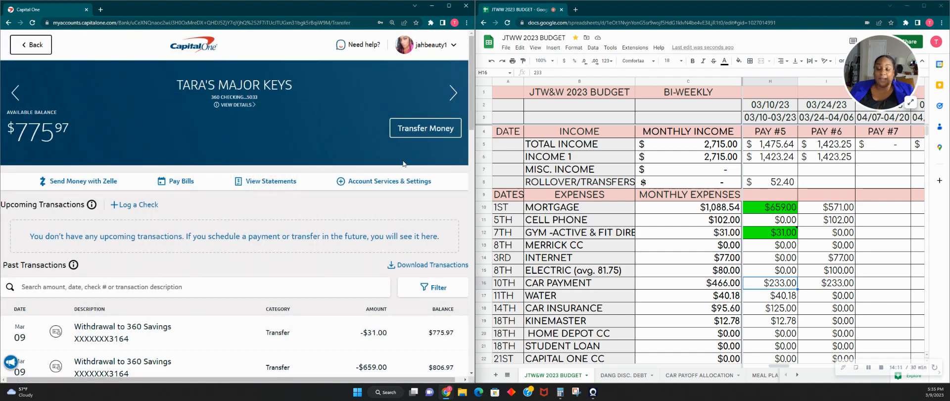
left_click(422, 132)
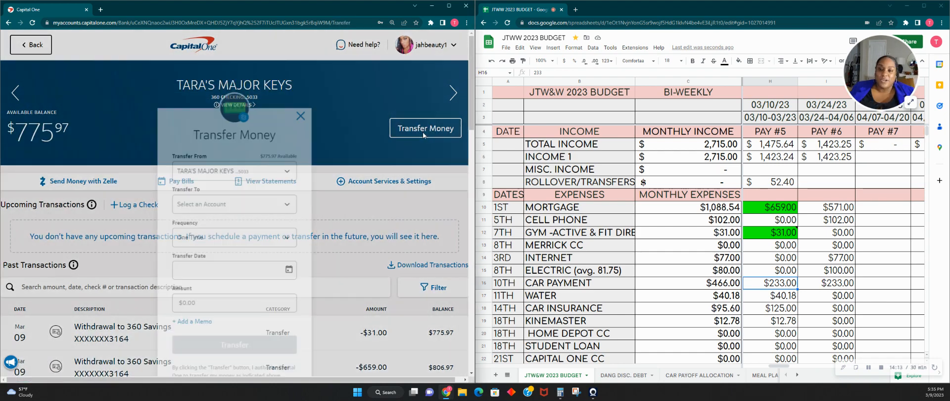
left_click(251, 163)
scroll(225, 215, "down", 1)
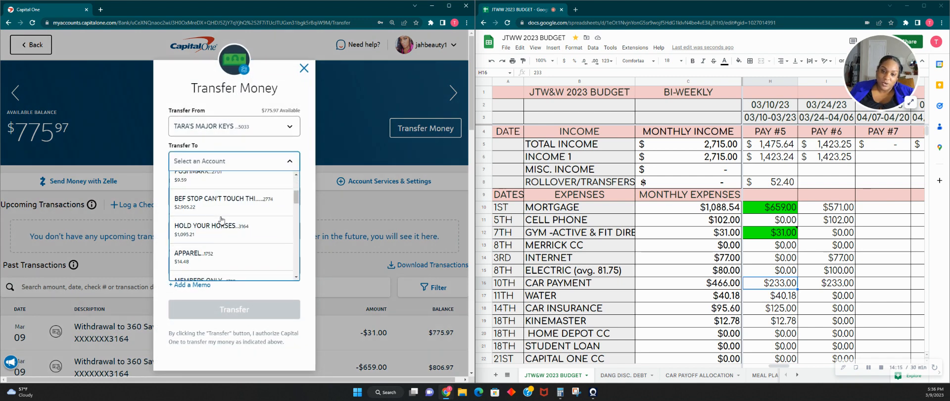
left_click(242, 224)
- Set the transfer amount to $233.00 with the memo APRIL CAR PAYMENT, submit it and close the confirmation
left_click(226, 264)
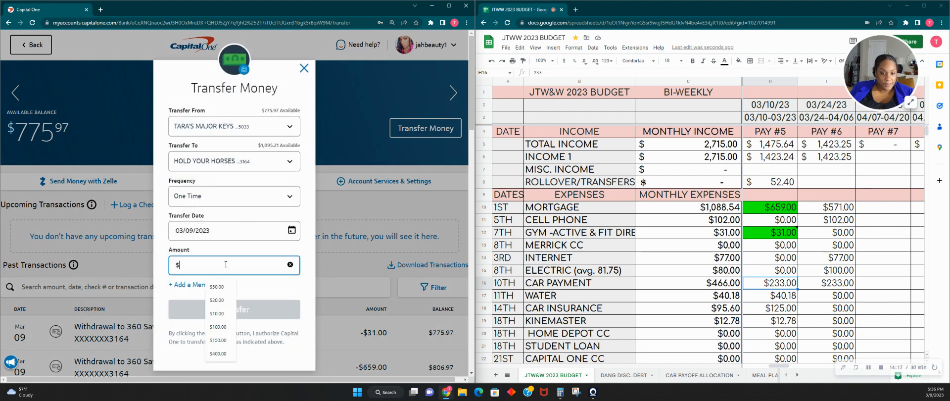
type("233.00")
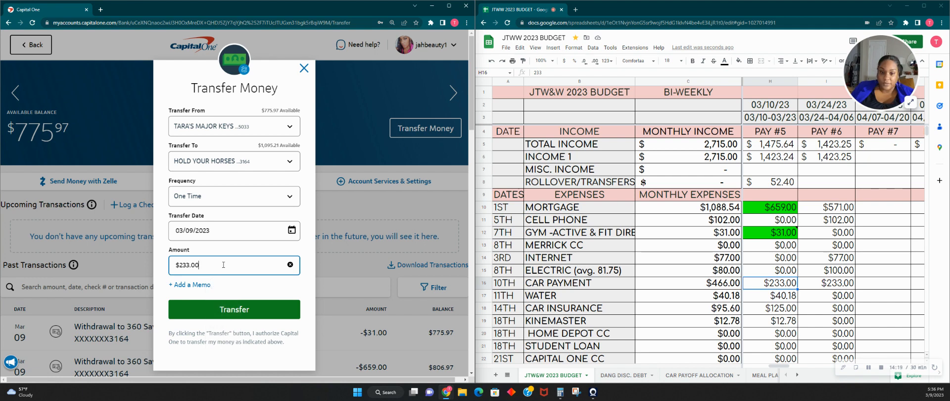
left_click(190, 285)
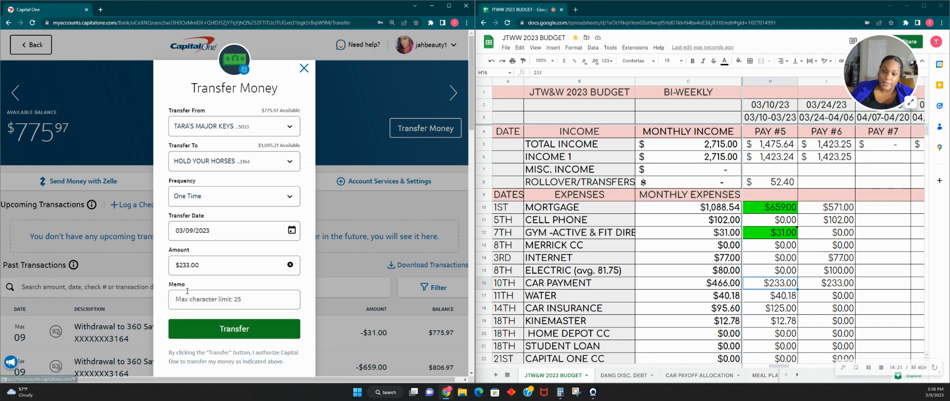
left_click(186, 299)
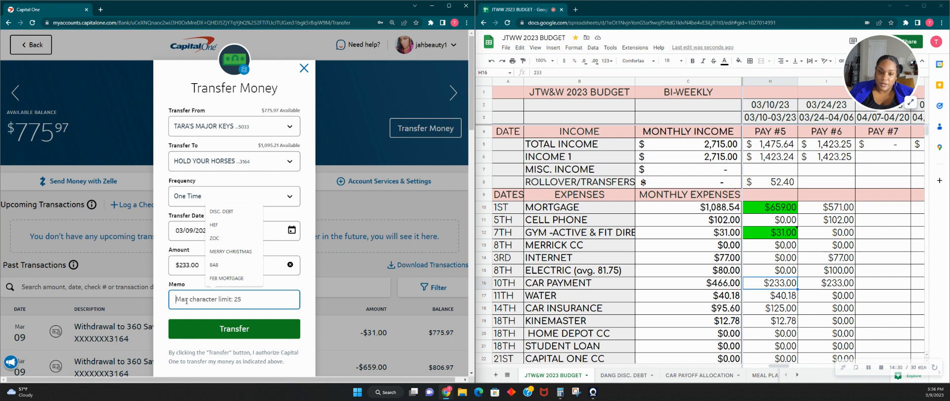
type("APRIL C")
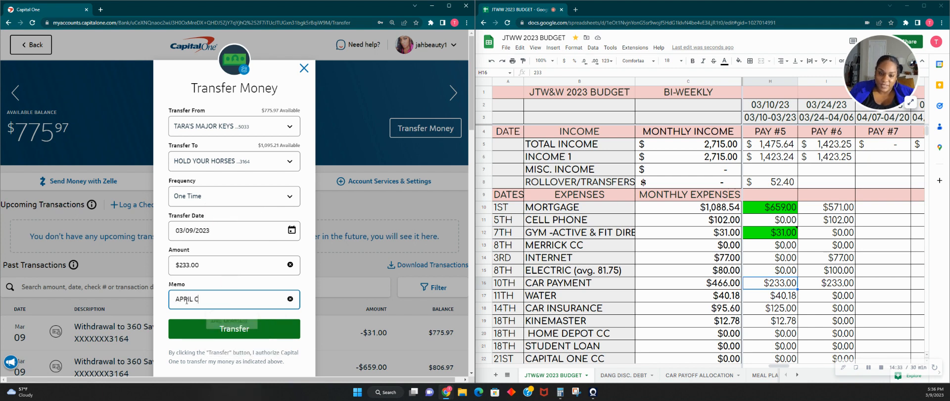
type("AR PAYMENT")
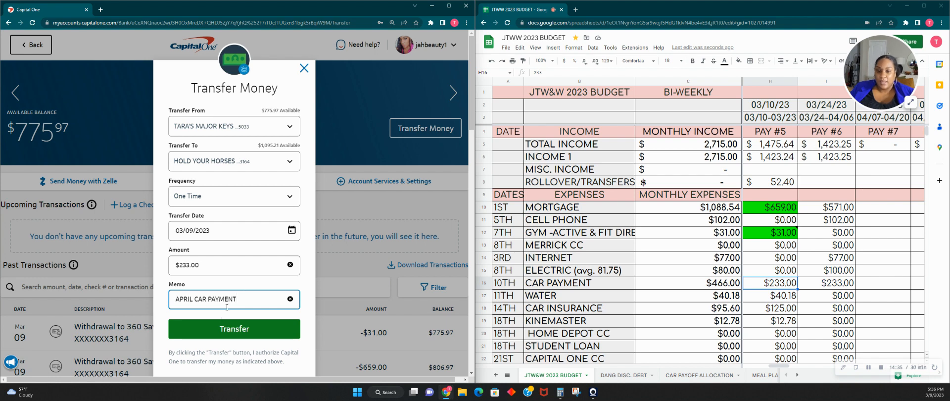
left_click(223, 329)
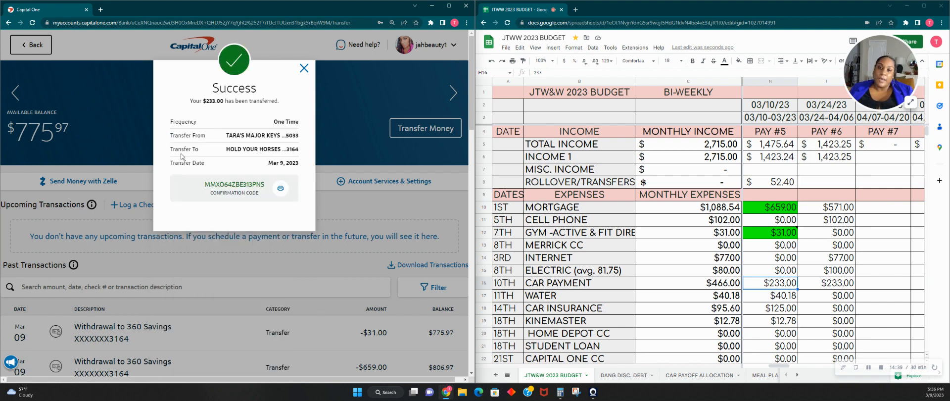
left_click(303, 68)
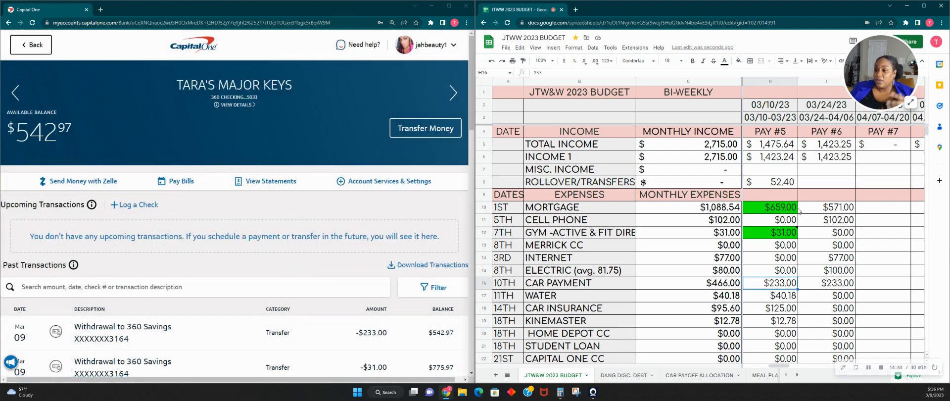
- Fill the Pay #5 CAR PAYMENT cell with green to mark it as funded
left_click(739, 60)
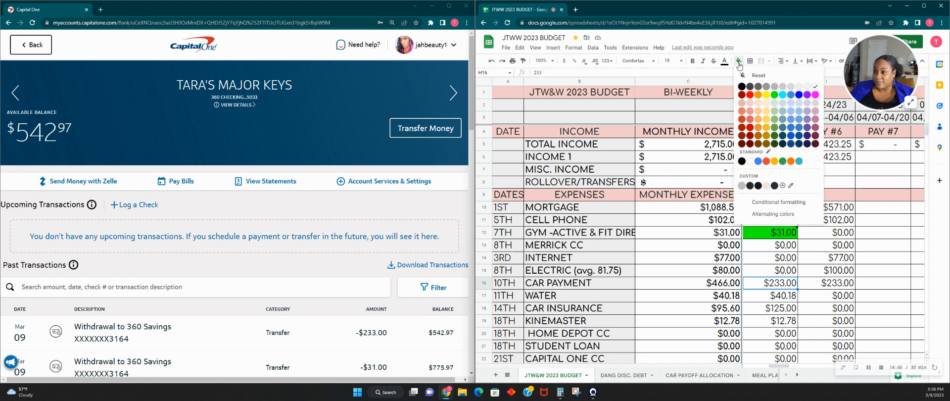
left_click(775, 101)
scroll(794, 225, "down", 2)
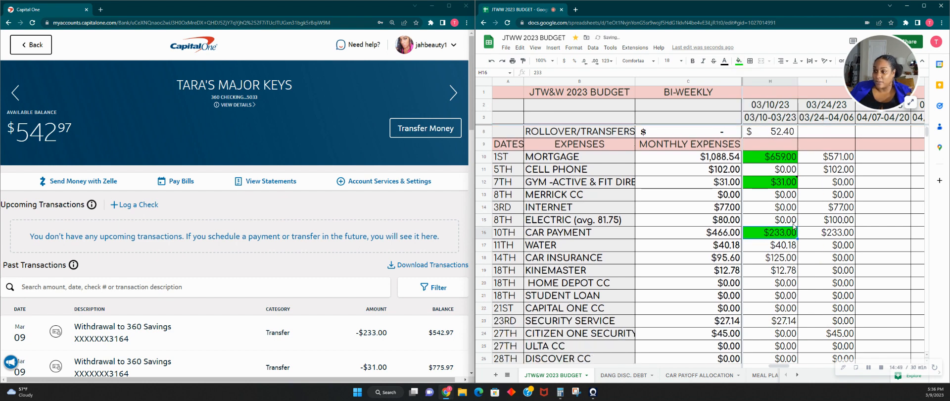
- Fill the Pay #5 WATER cell with cyan
key("Down")
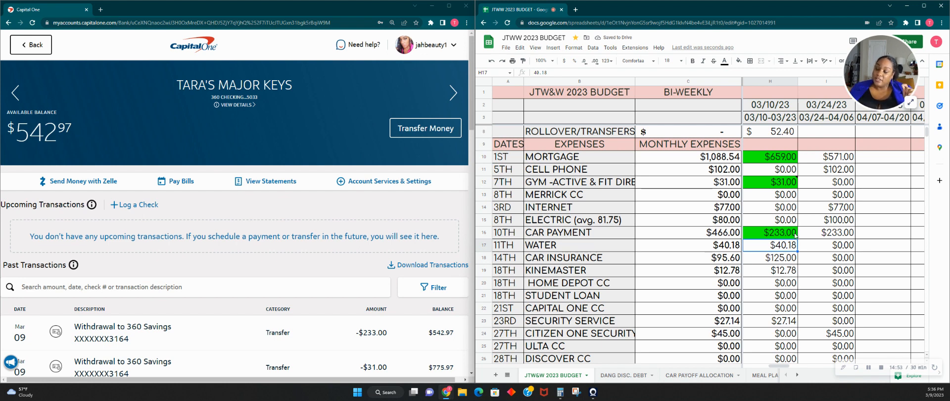
left_click(738, 61)
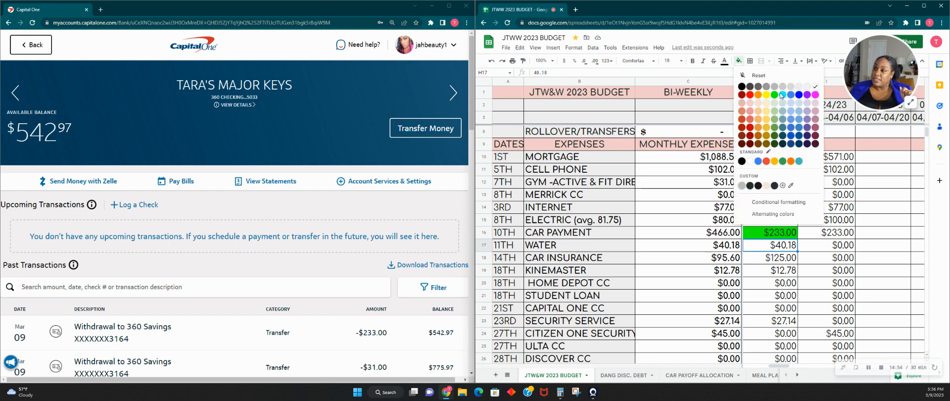
left_click(781, 93)
left_click(738, 61)
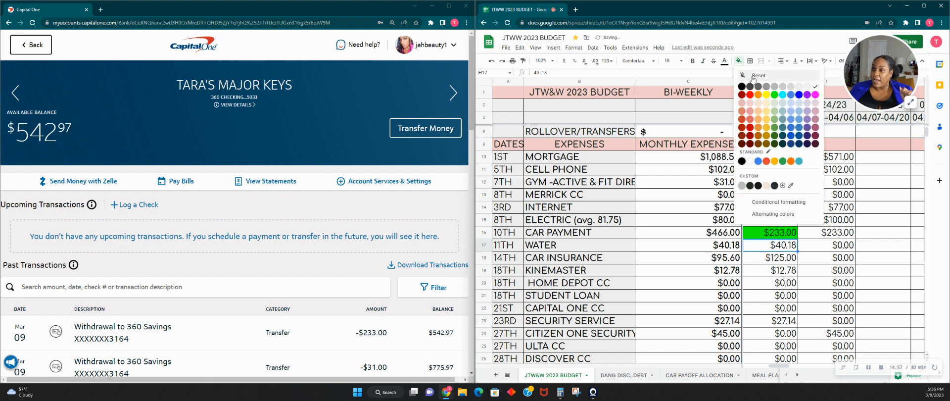
left_click(783, 97)
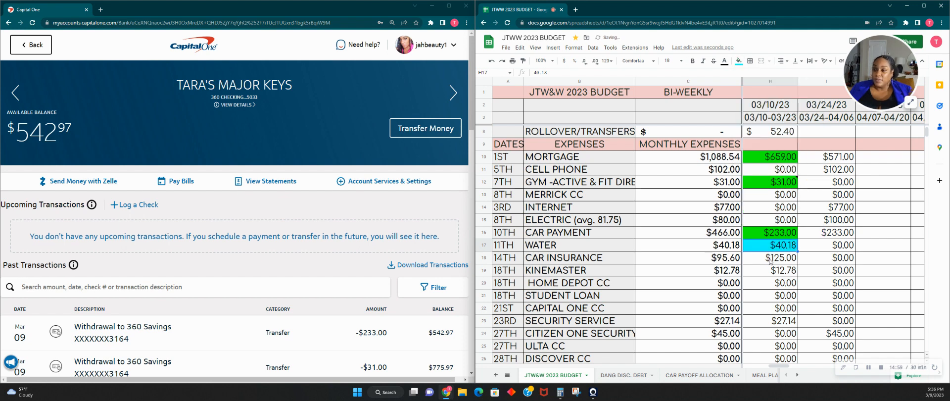
- Fill the Pay #5 CAR INSURANCE cell with orange
left_click(790, 255)
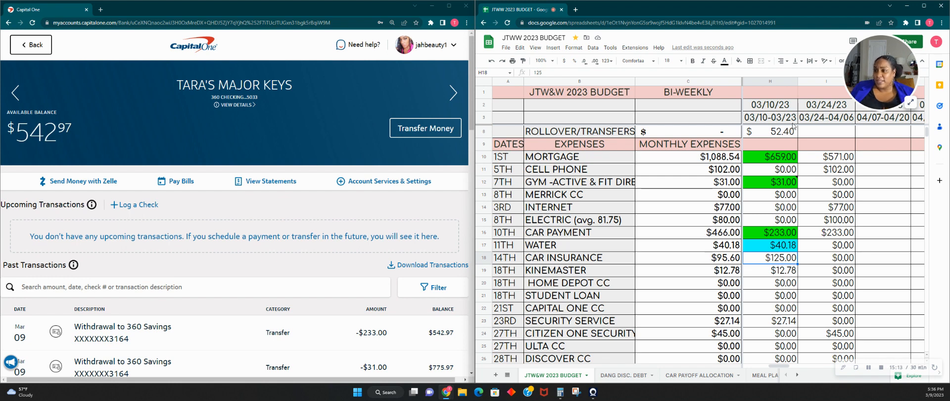
left_click(738, 61)
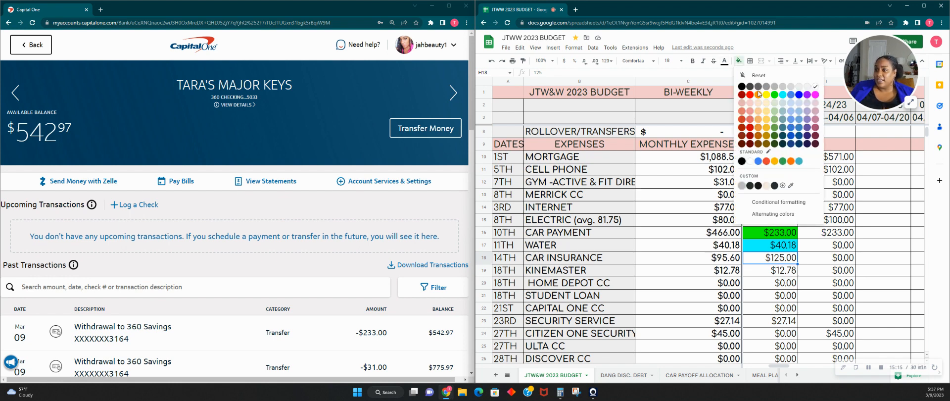
left_click(761, 97)
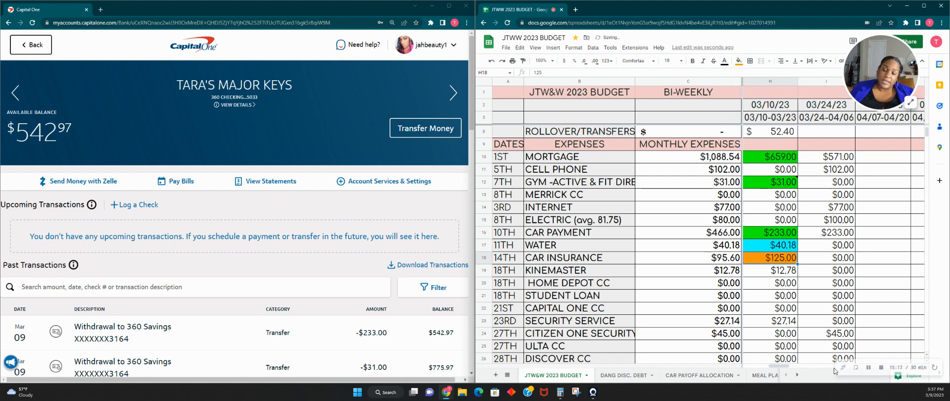
- Fill the Pay #5 KINEMASTER cell with cyan
left_click(768, 272)
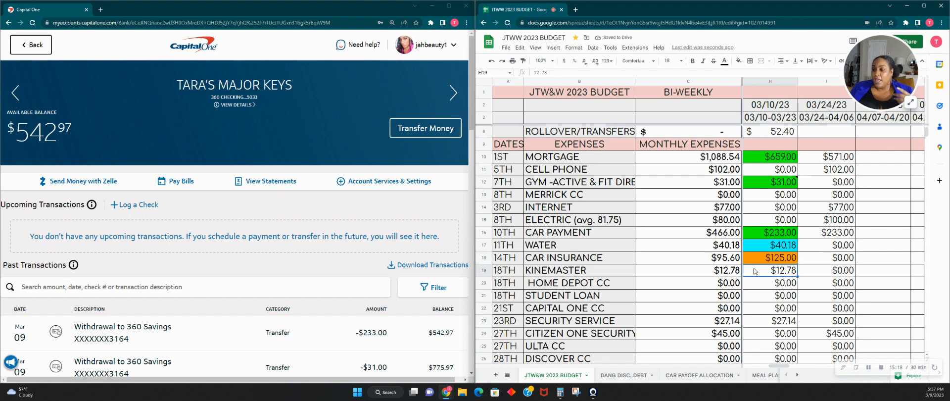
left_click(739, 60)
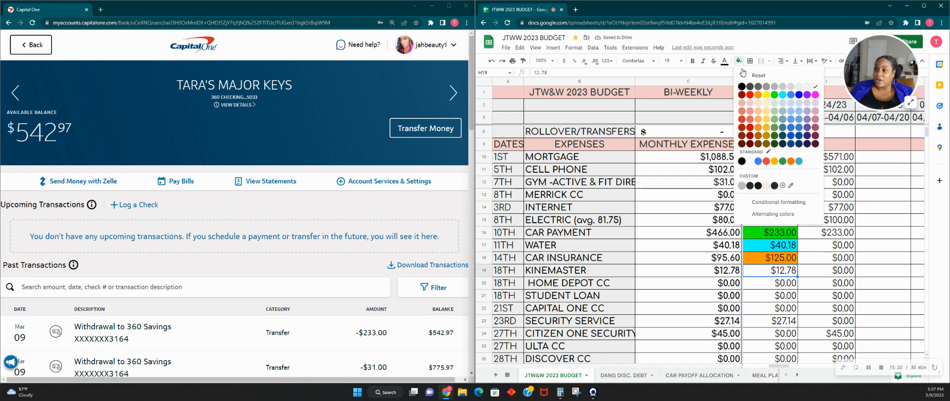
left_click(758, 95)
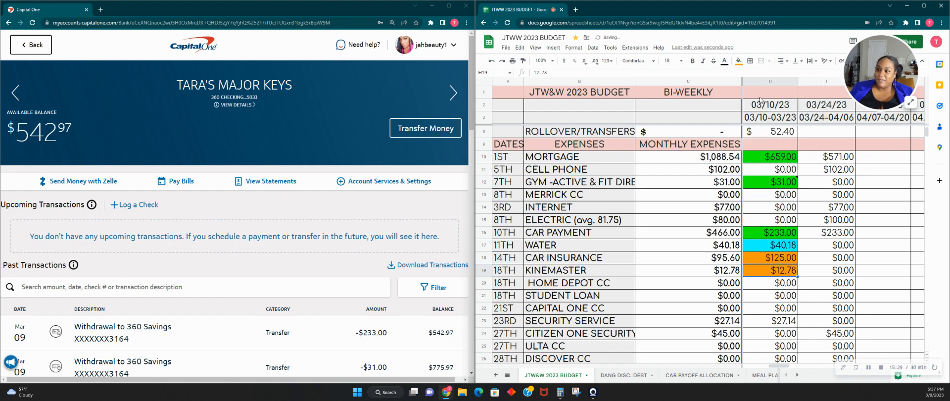
left_click(739, 60)
left_click(787, 98)
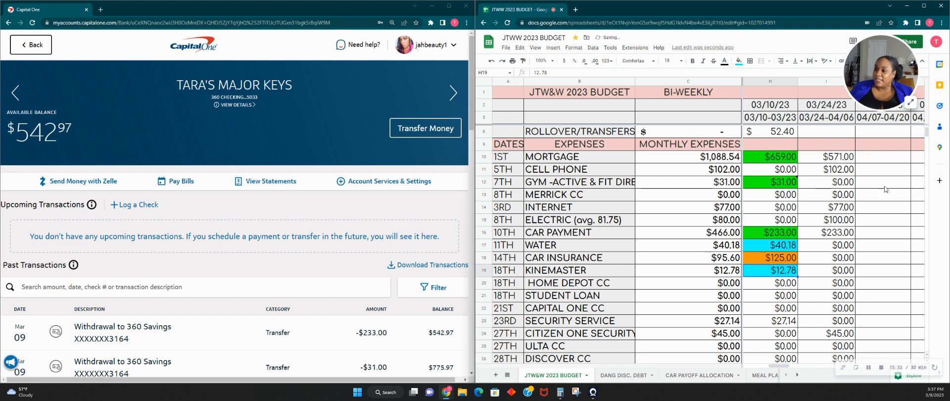
- Fill the Pay #5 SECURITY SERVICE cell with cyan
scroll(773, 266, "down", 2)
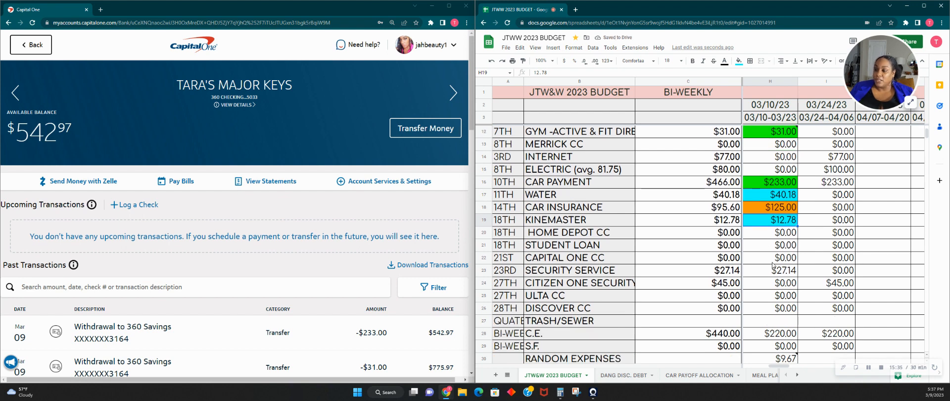
left_click(791, 235)
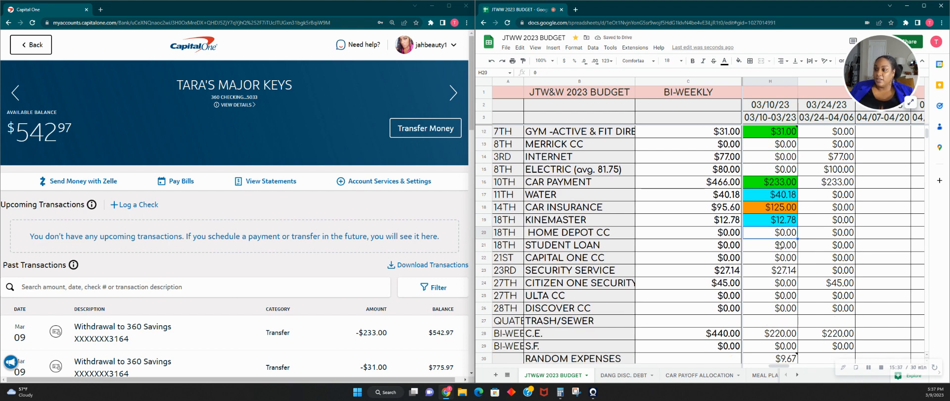
left_click(778, 245)
left_click(779, 257)
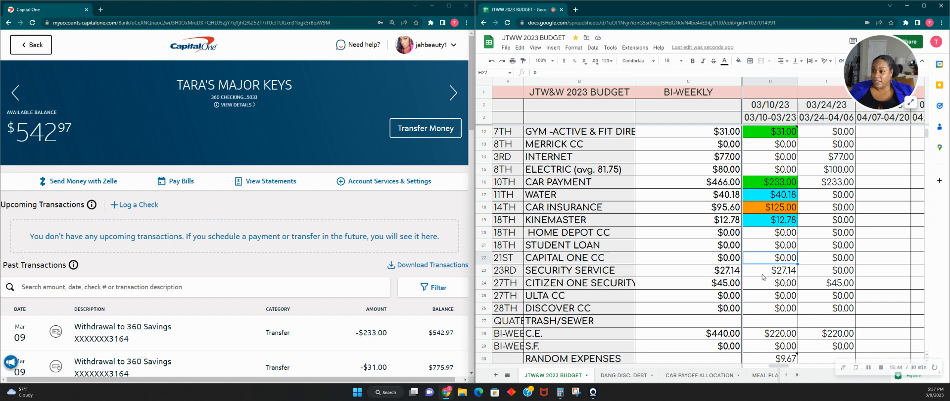
left_click(762, 274)
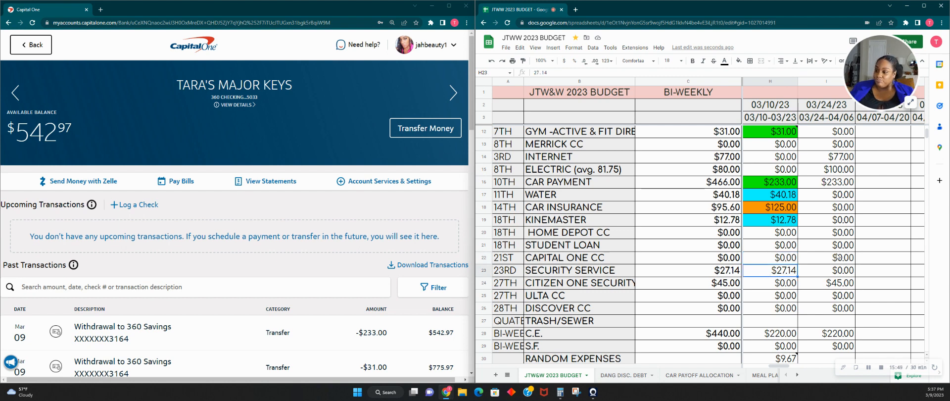
left_click(738, 61)
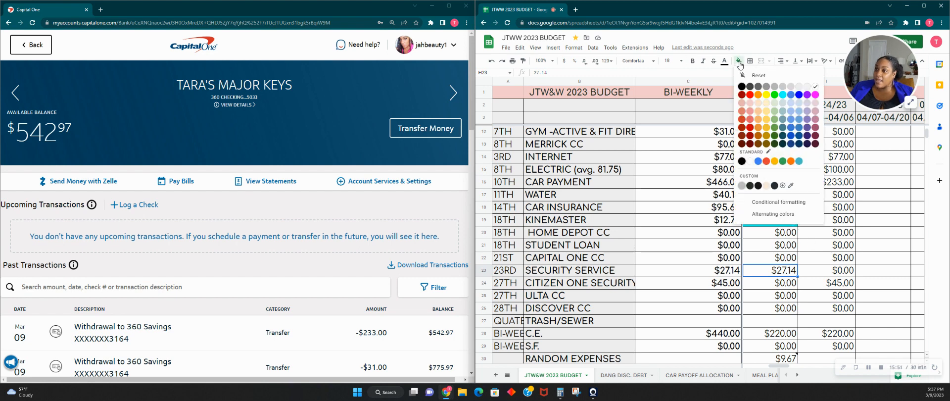
left_click(782, 94)
- Review the Pay #5 CITIZEN ONE, ULTA CC and DISCOVER CC entries and the Discover payoff record on the DANG DISC. DEBT sheet
scroll(769, 216, "down", 1)
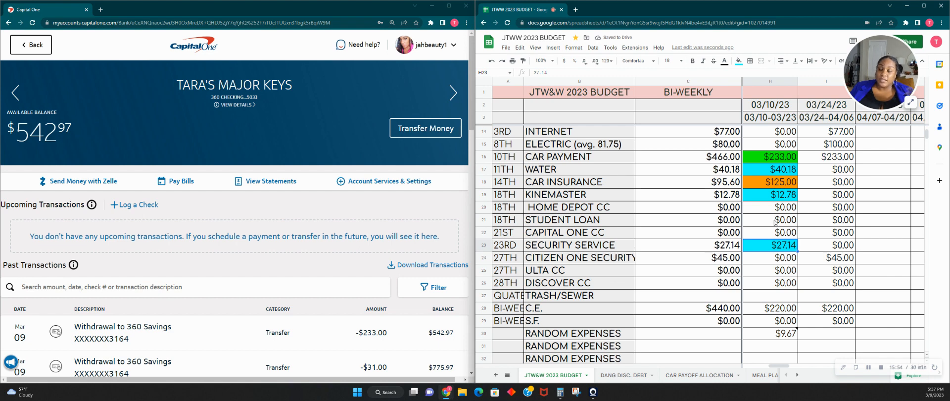
scroll(778, 225, "down", 1)
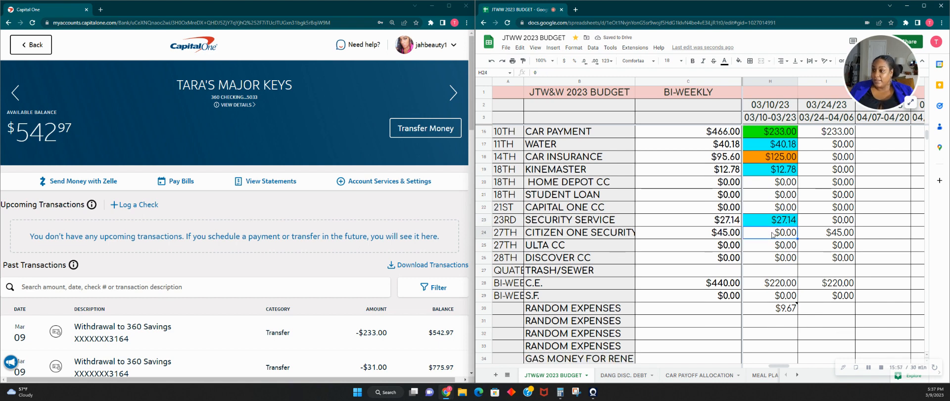
left_click(774, 235)
left_click(776, 250)
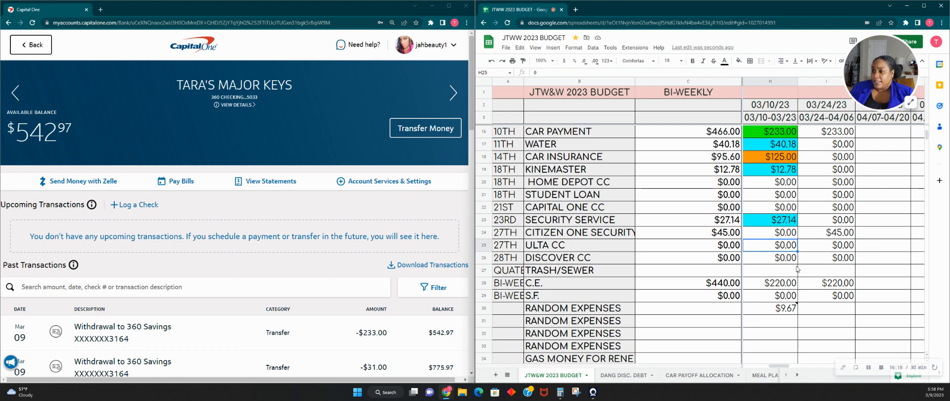
left_click(771, 262)
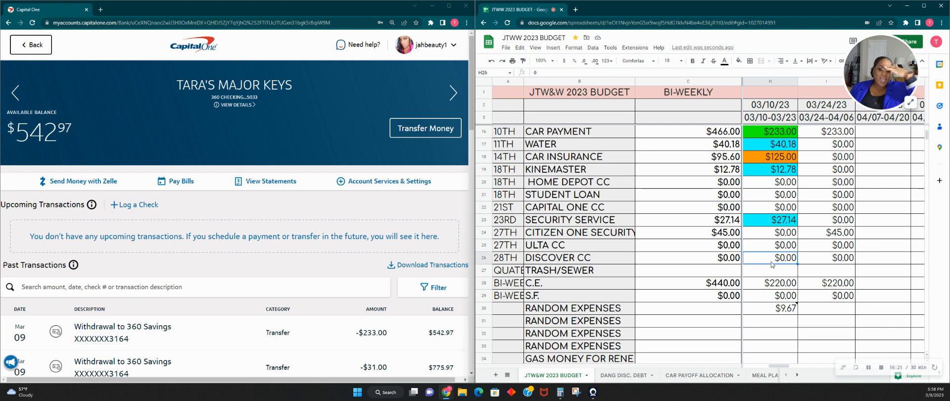
left_click(621, 377)
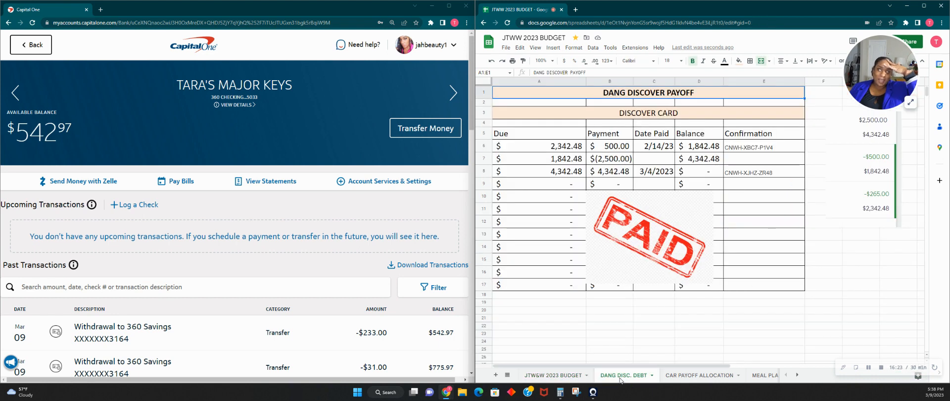
left_click(556, 376)
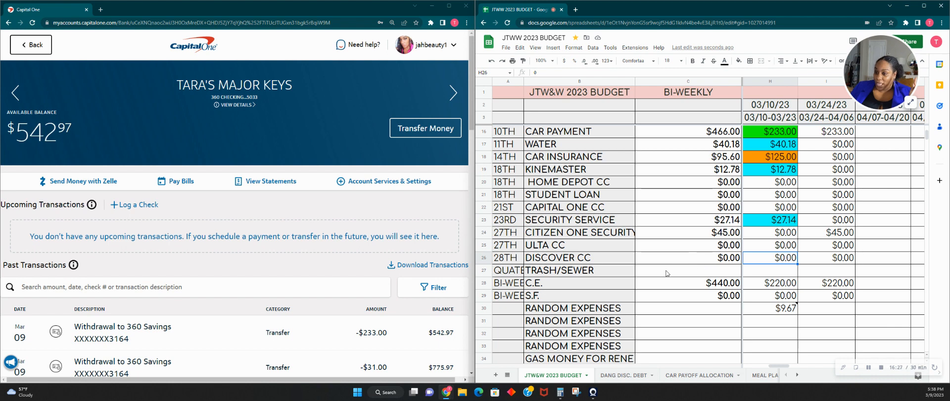
left_click(485, 257)
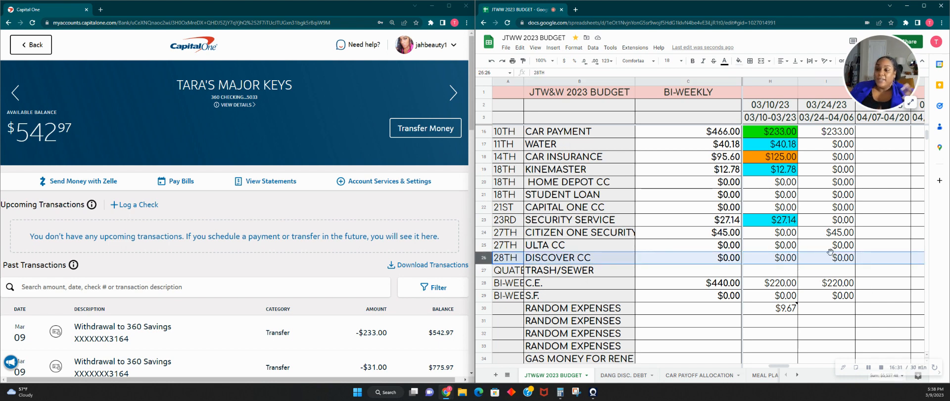
left_click(792, 263)
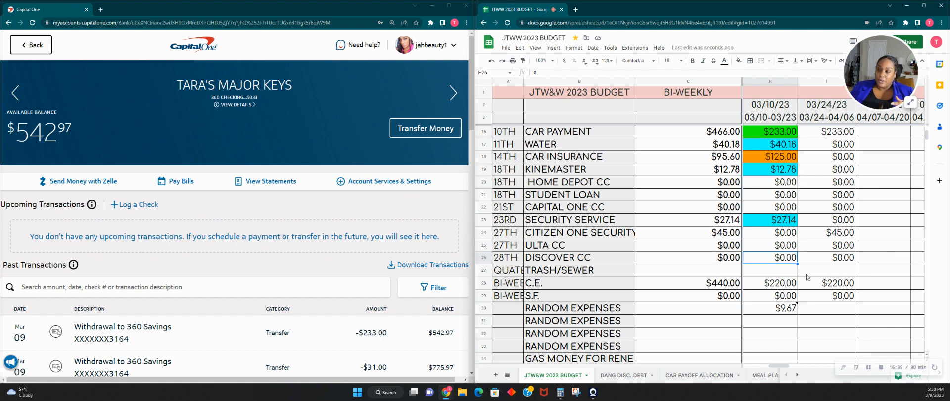
left_click(911, 102)
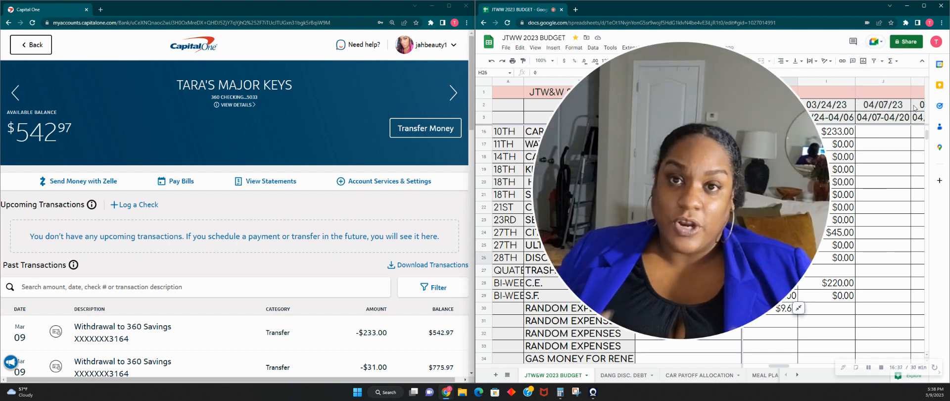
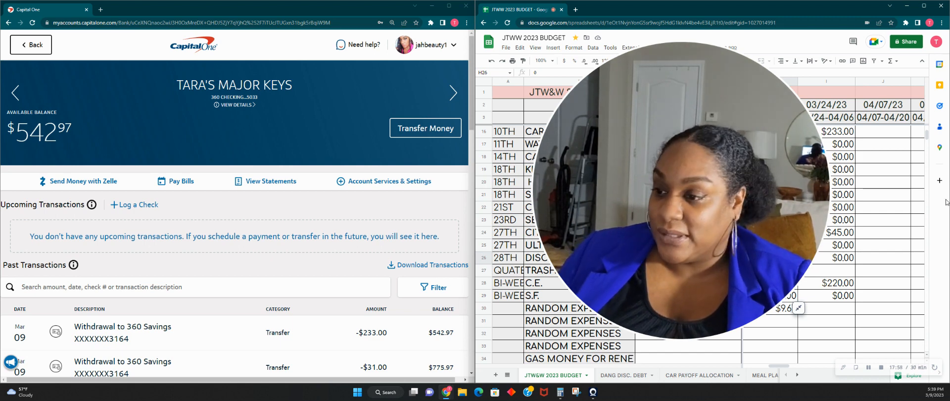
- Enter $0.00 for TRASH/SEWER in both the 03/10/23 and 03/24/23 pay columns
left_click(787, 308)
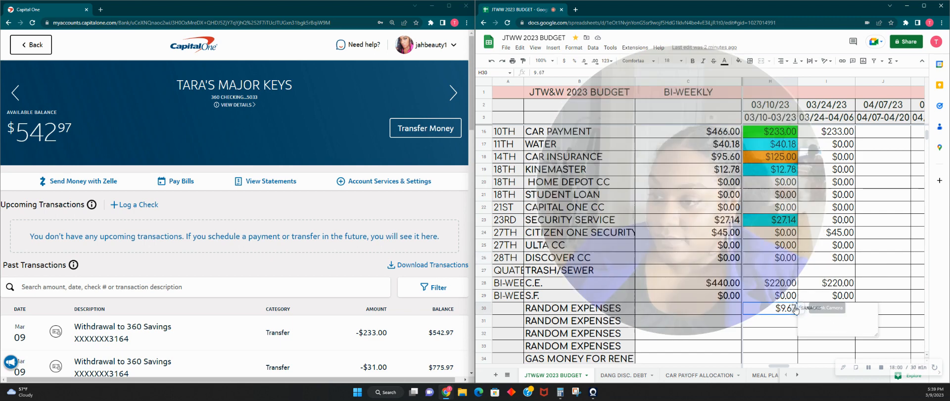
left_click(762, 236)
left_click(762, 258)
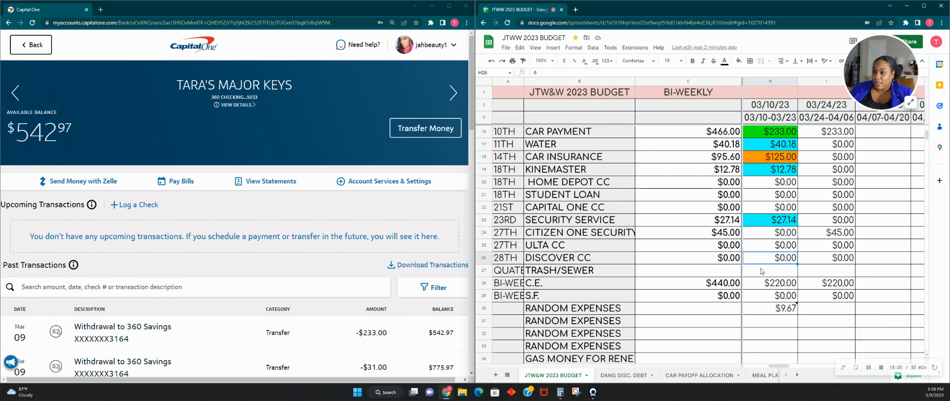
left_click(764, 271)
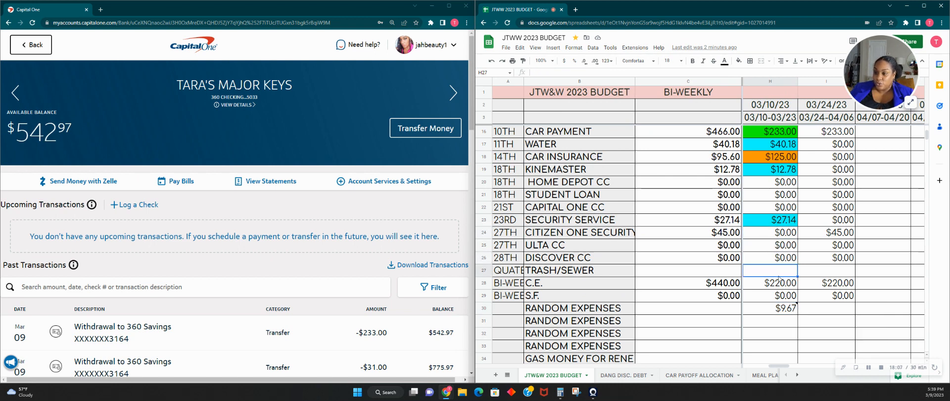
type("0.00")
key("Tab")
type("0.00")
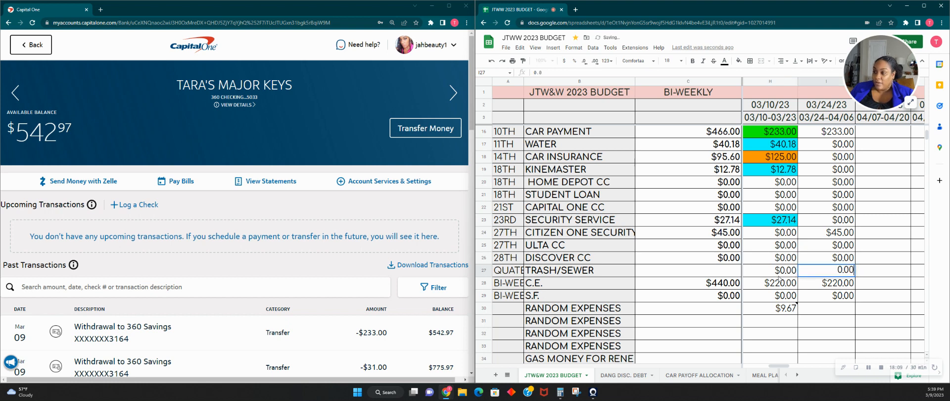
key("Return")
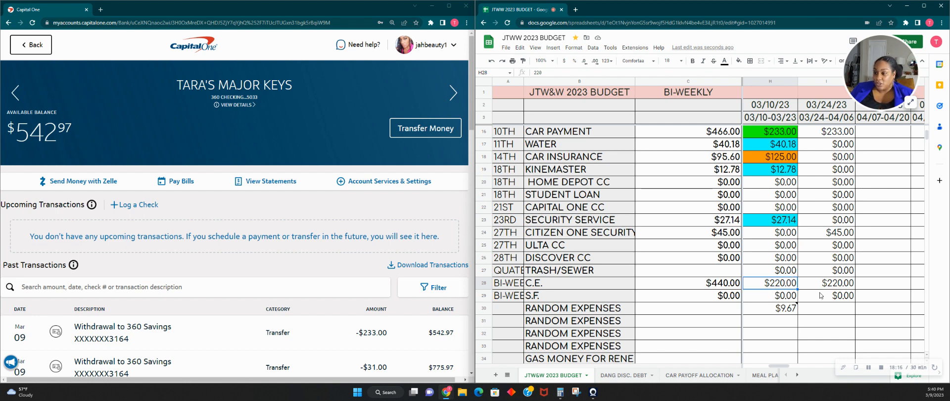
- Set up a one-time transfer of $220.00 from the checking account to the C.E. MONEY savings account
left_click(405, 131)
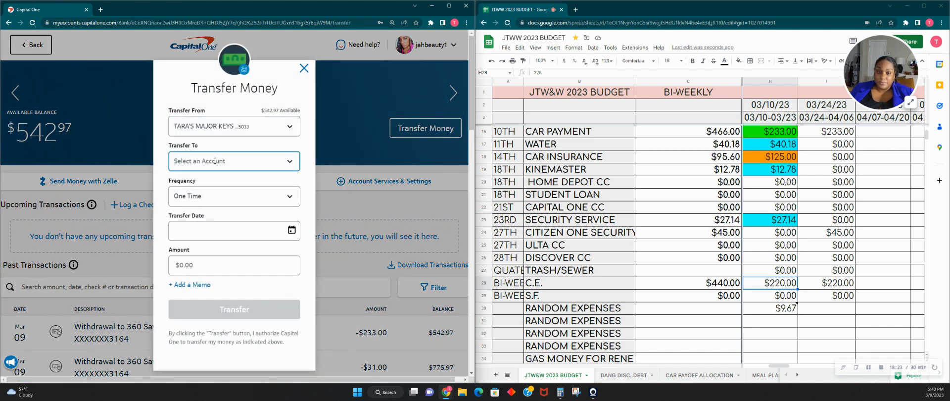
left_click(214, 161)
scroll(217, 214, "down", 1)
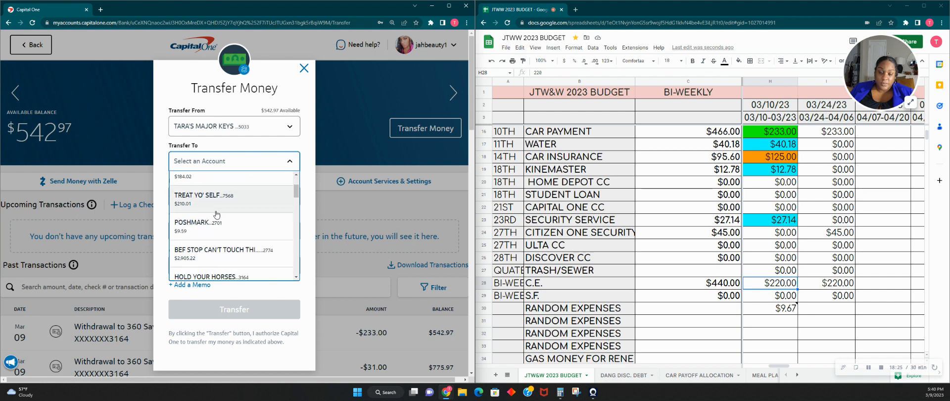
scroll(216, 214, "down", 8)
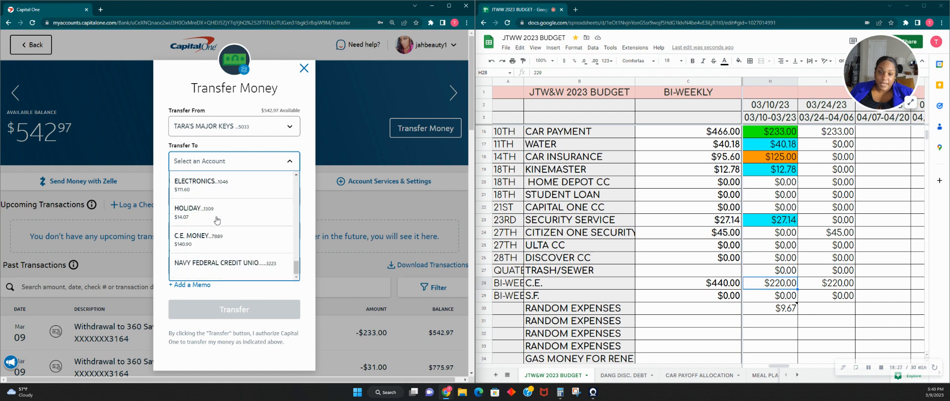
left_click(213, 237)
left_click(214, 263)
type("2")
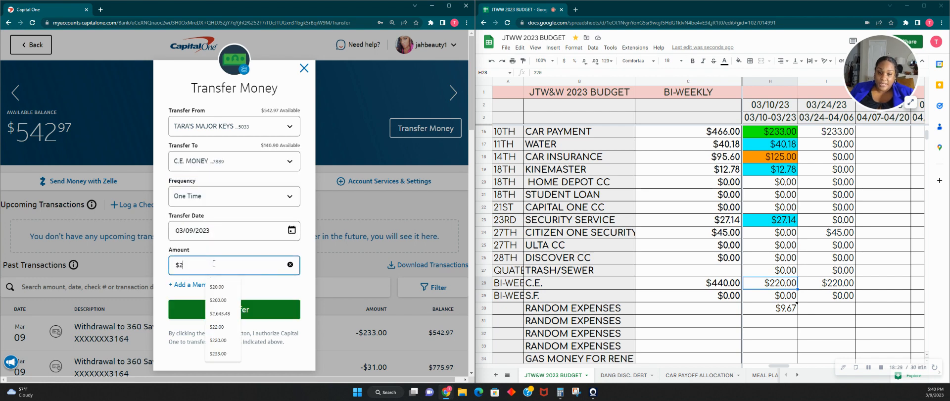
type("20.00")
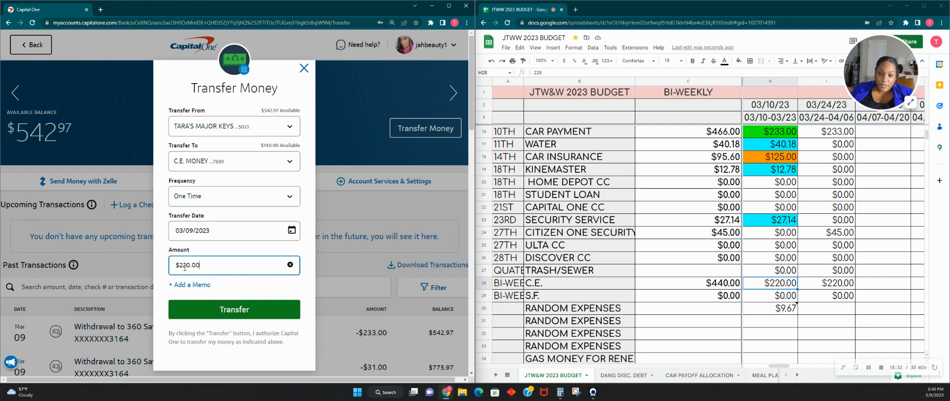
- Add the memo "CE MONEY PAY 1 MAR" to the C.E. MONEY transfer and submit it
left_click(194, 285)
type("C")
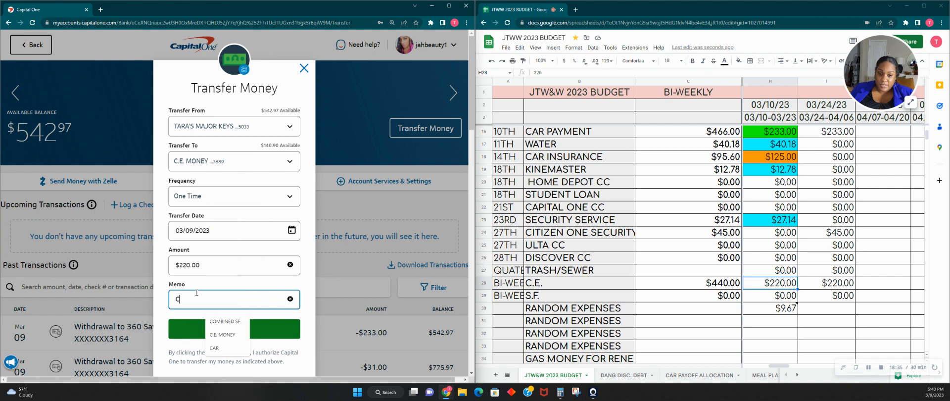
type("E MONEY PAY")
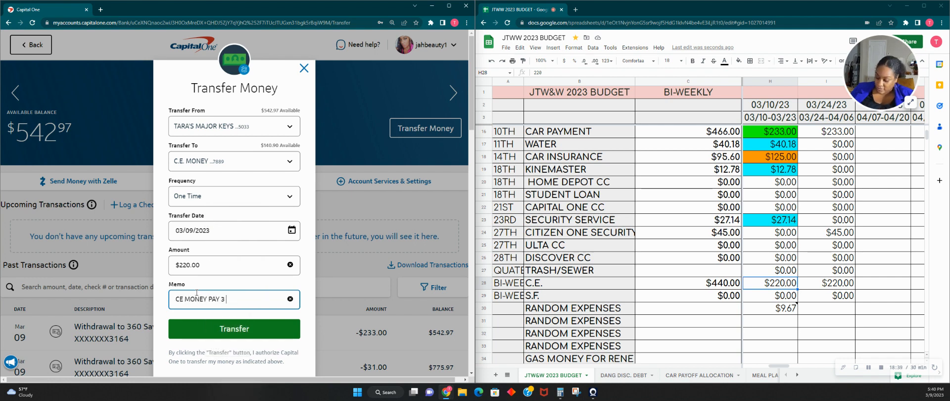
type(" 3 MAR")
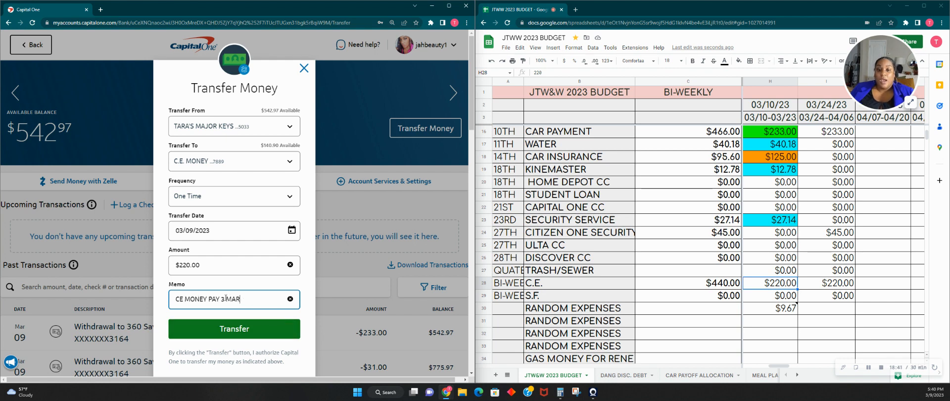
key("BackSpace")
key("BackSpace")
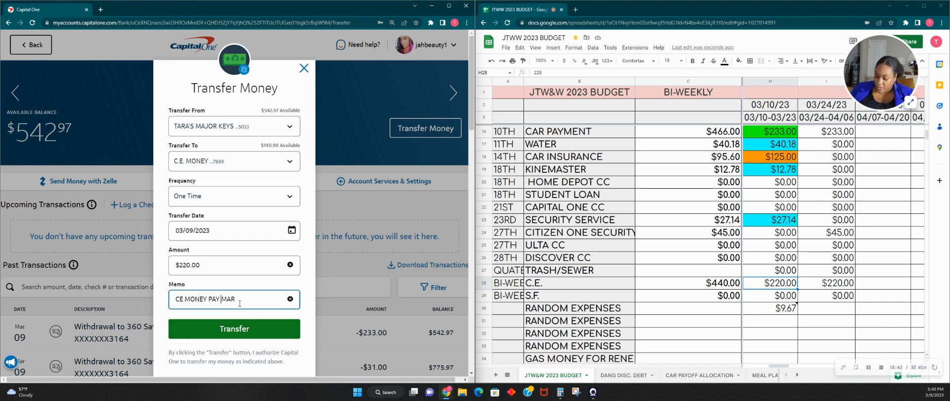
type("1")
left_click(229, 326)
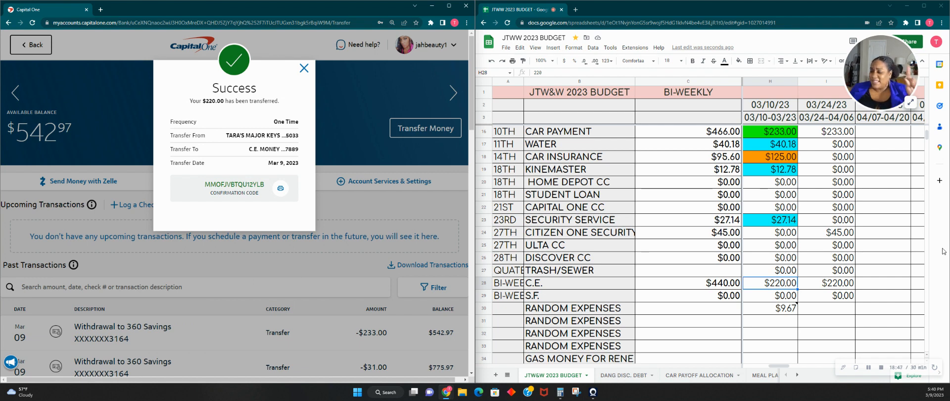
- Fill the Pay #5 C.E. cell with green
left_click(788, 283)
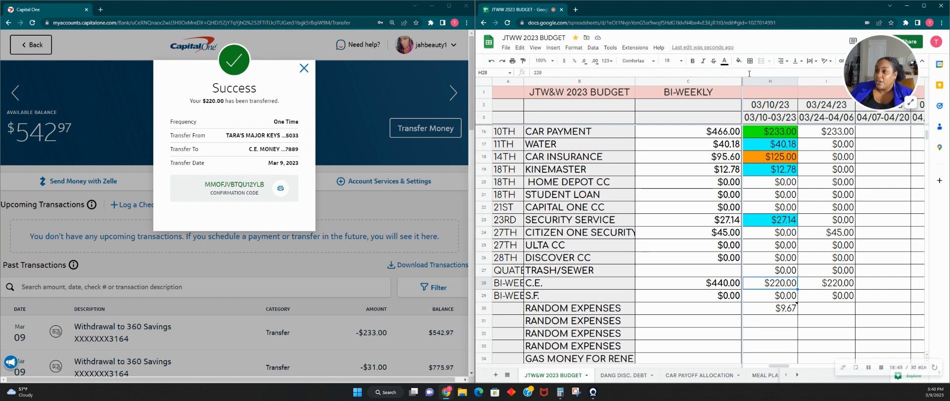
left_click(738, 60)
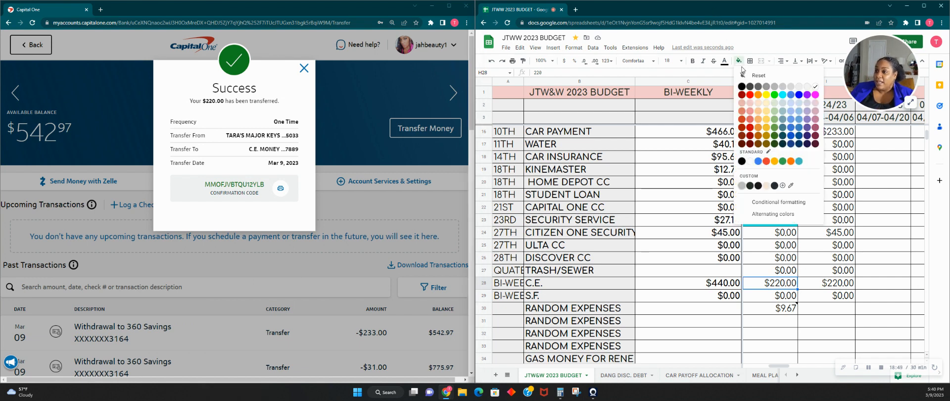
left_click(774, 94)
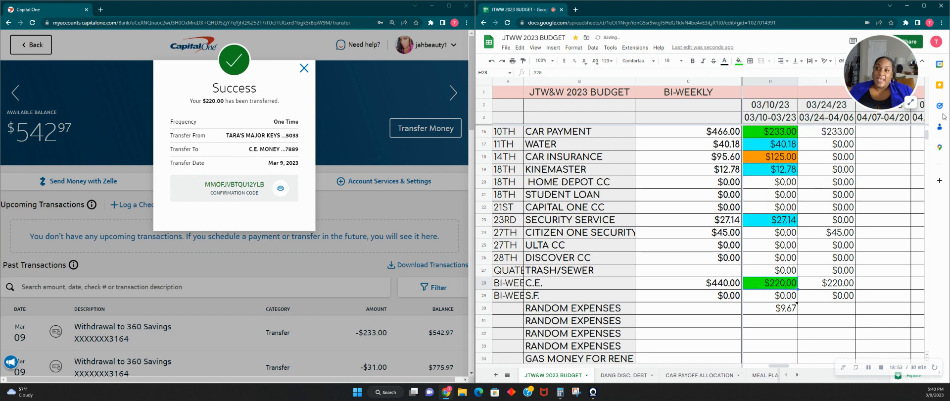
left_click(908, 104)
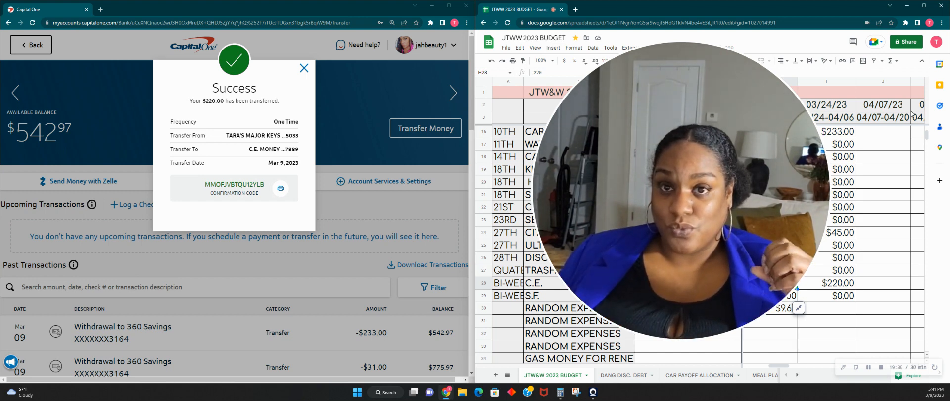
left_click(798, 307)
- Set the Pay #5 BUFFER amount to 0
scroll(792, 327, "down", 1)
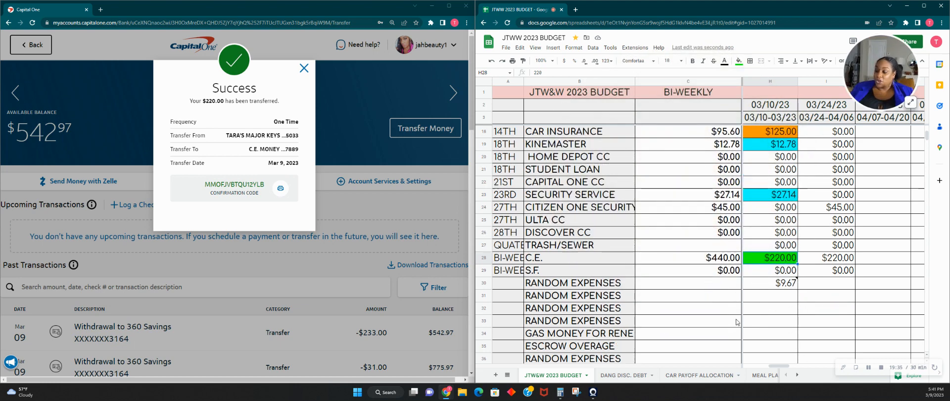
left_click(774, 285)
scroll(787, 306, "down", 2)
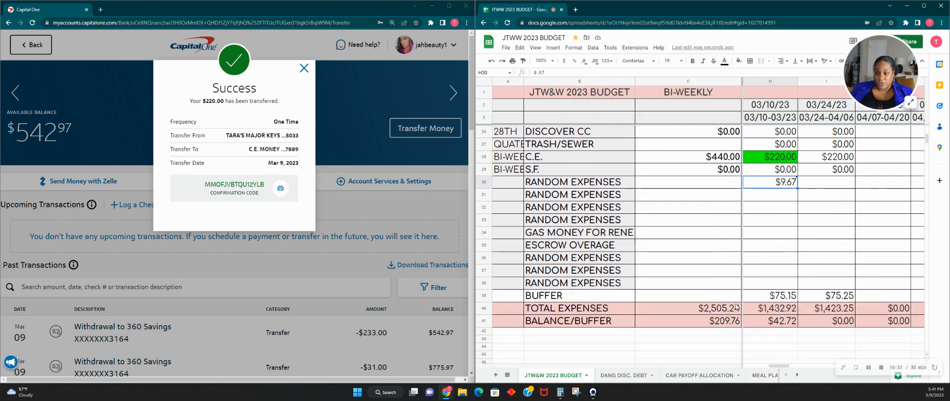
left_click(794, 323)
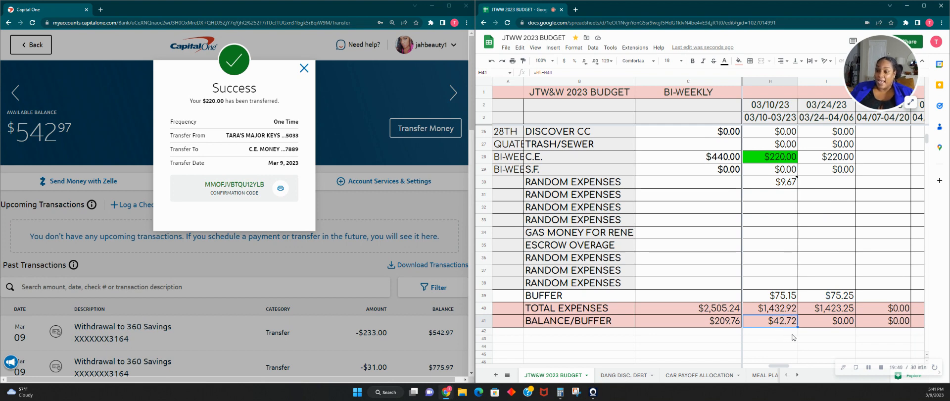
left_click(786, 297)
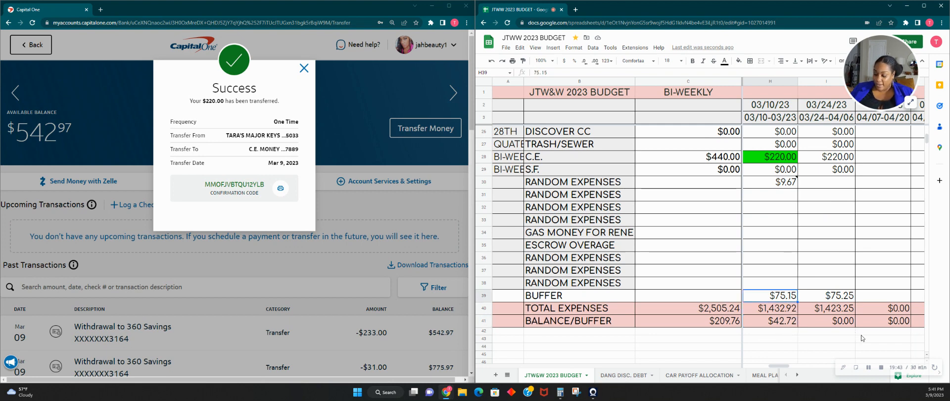
type("0")
key("Tab")
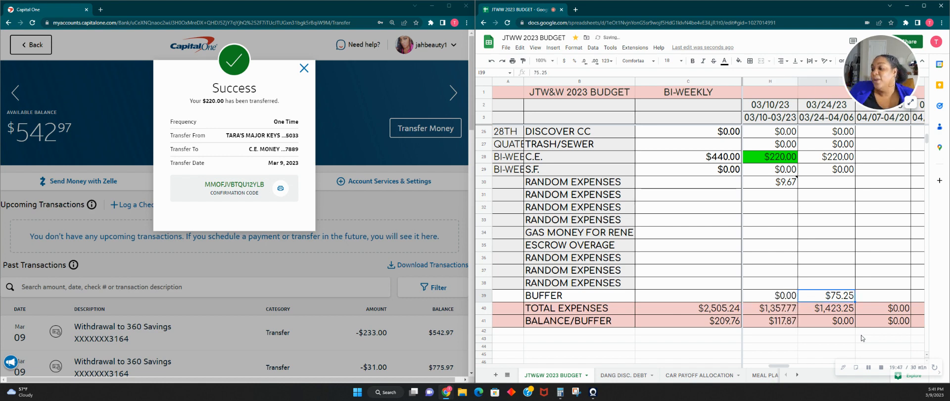
- Review the Pay #5 column from income through expenses to BALANCE/BUFFER, and dismiss the bank's transfer confirmation
left_click(770, 321)
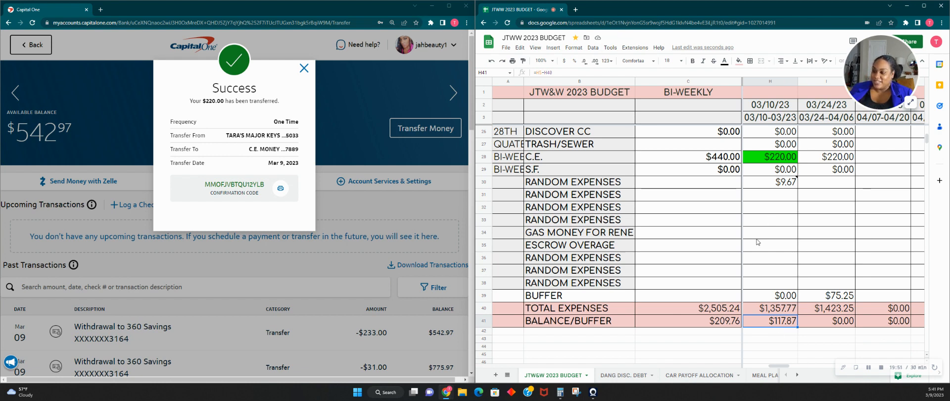
scroll(742, 257, "up", 5)
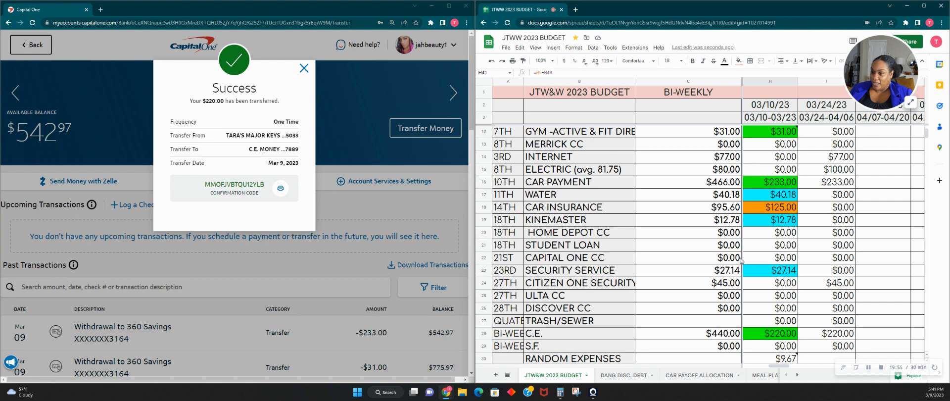
scroll(741, 260, "up", 2)
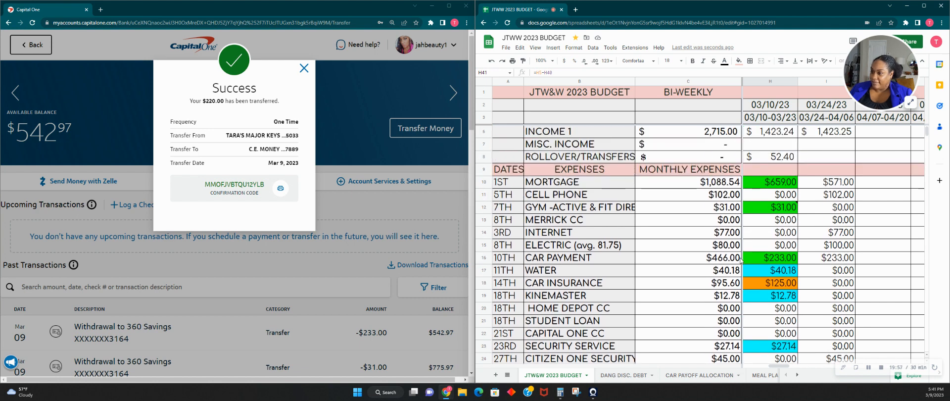
scroll(741, 261, "up", 1)
scroll(737, 261, "down", 2)
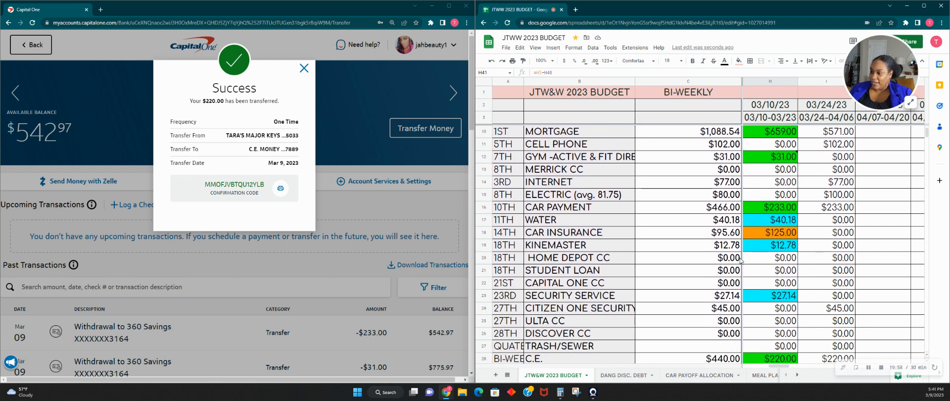
scroll(731, 263, "up", 1)
scroll(731, 263, "down", 3)
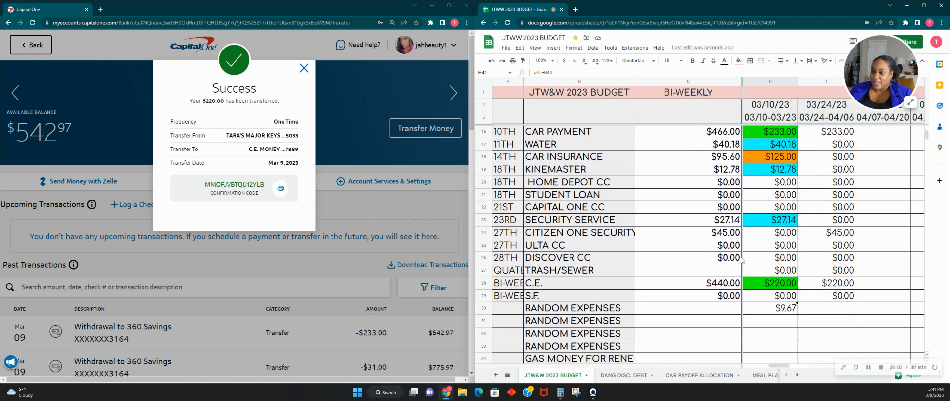
scroll(781, 268, "up", 4)
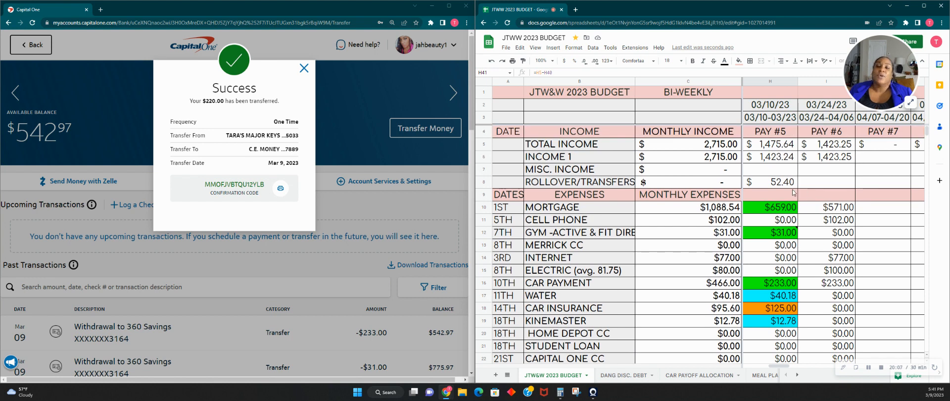
scroll(786, 194, "down", 5)
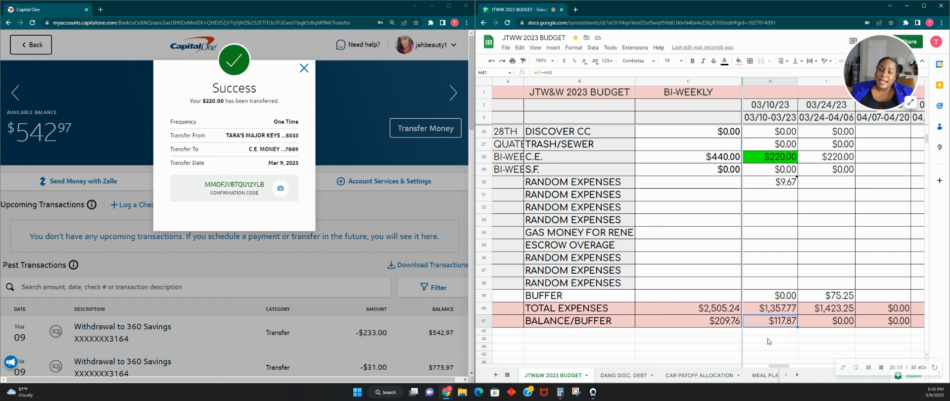
left_click(302, 69)
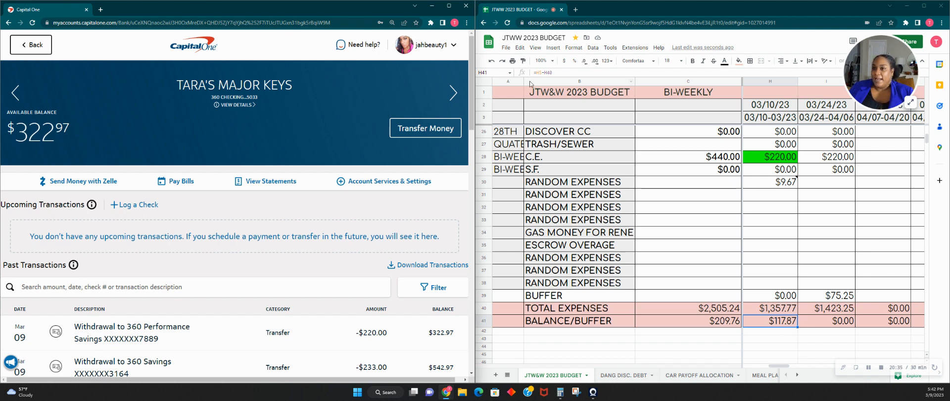
- Open the CALANDER 1ST QUARTER 2023 sheet and examine the calendar weeks around the Friday the 10th pay day
left_click(797, 378)
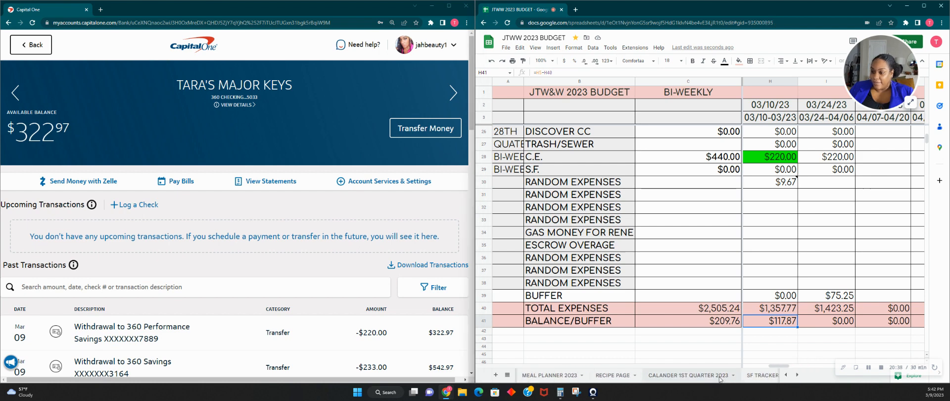
left_click(720, 377)
scroll(695, 306, "down", 5)
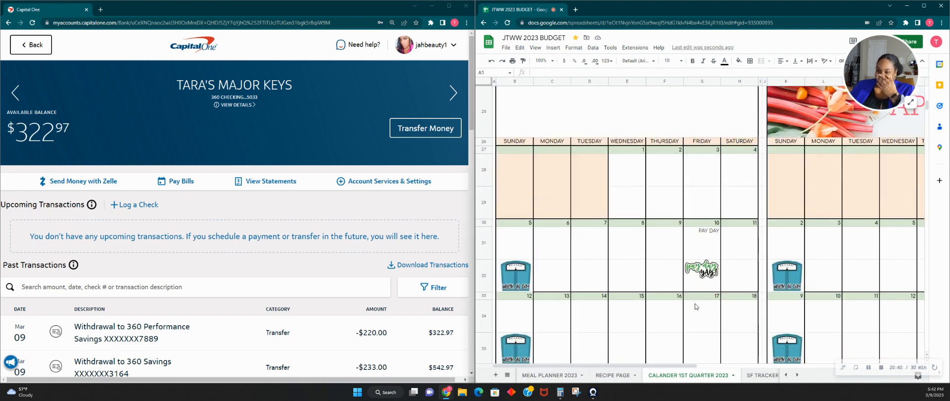
scroll(696, 306, "down", 3)
scroll(696, 307, "up", 5)
scroll(695, 306, "down", 3)
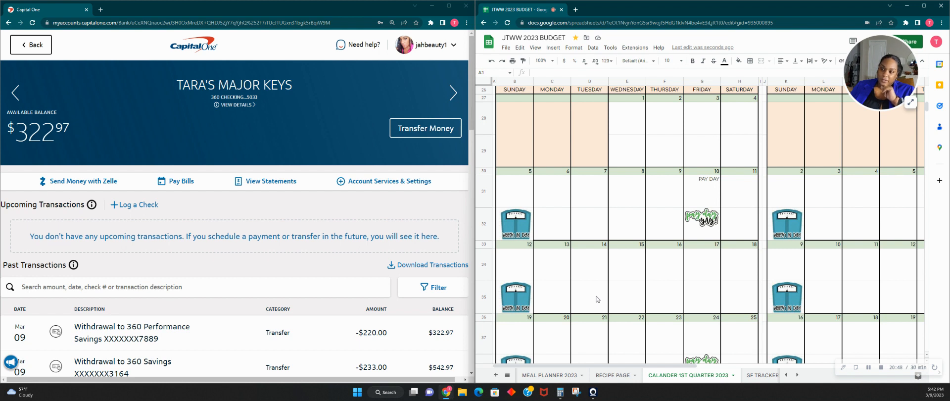
- Look over the remaining March weeks on the calendar and return to the JTW&W 2023 BUDGET sheet
scroll(598, 299, "down", 1)
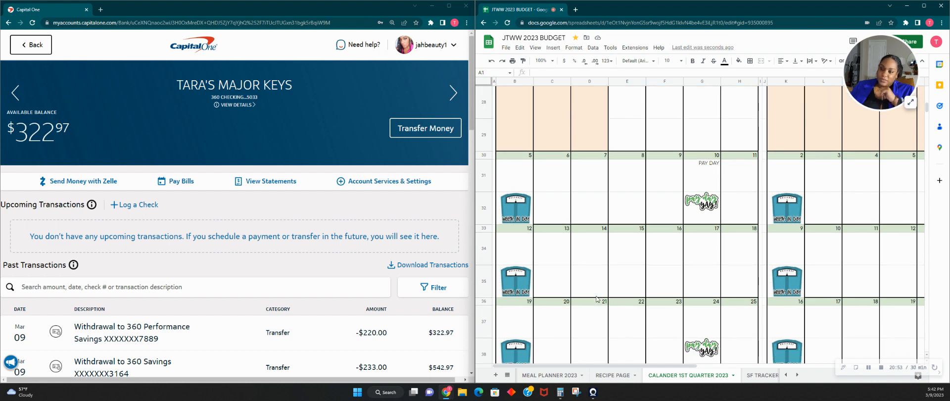
scroll(597, 299, "down", 2)
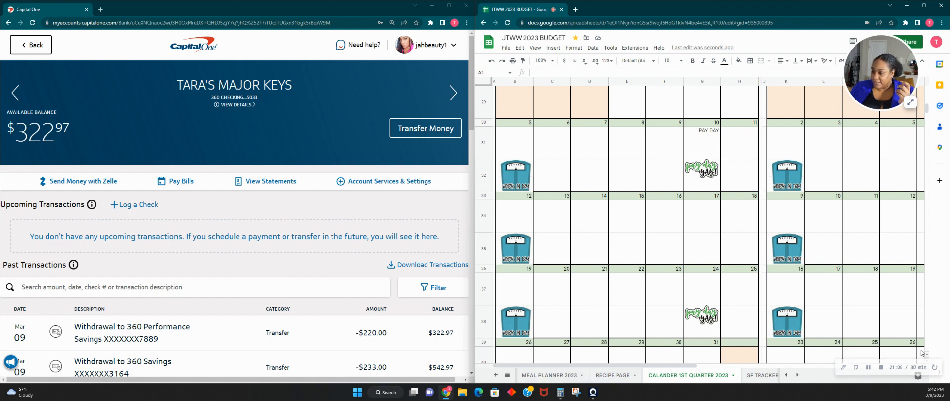
left_click(786, 375)
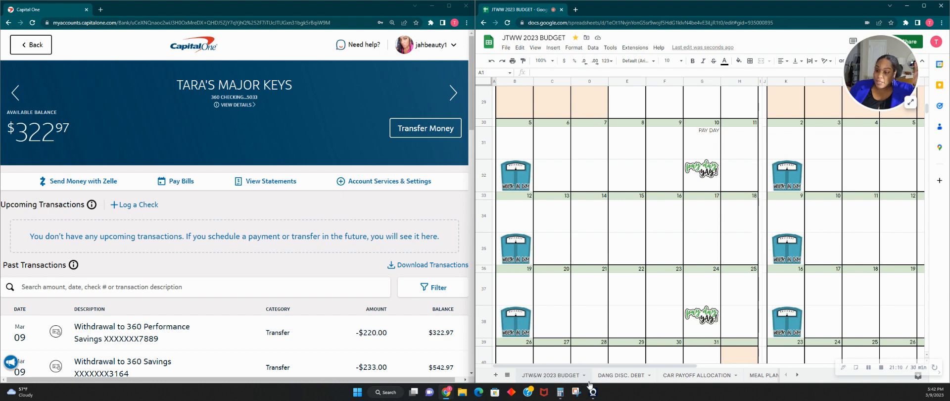
left_click(550, 375)
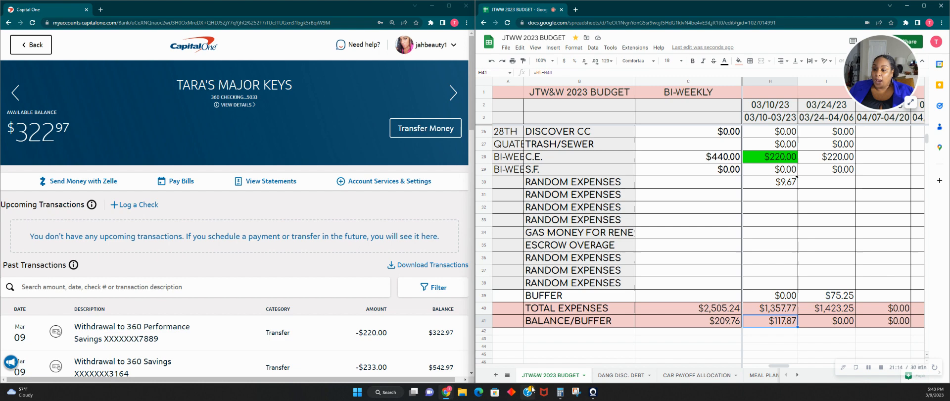
- Calculate 117.87 minus 20 in the Calculator
left_click(561, 392)
type("117.87")
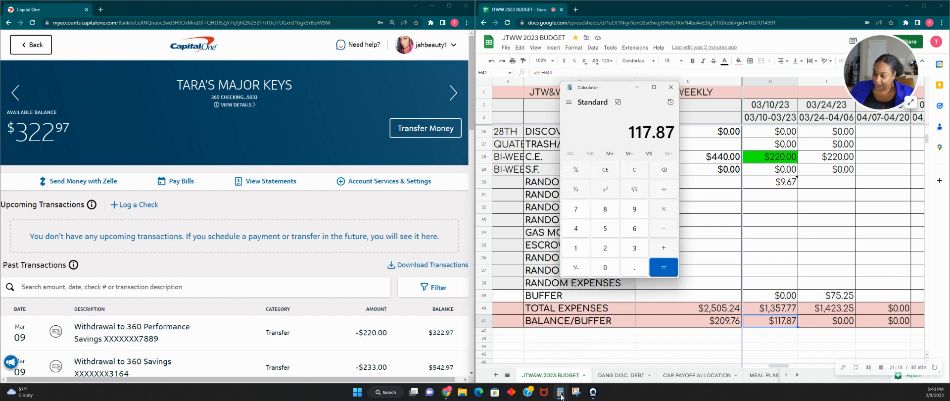
key("minus")
type("20")
key("Return")
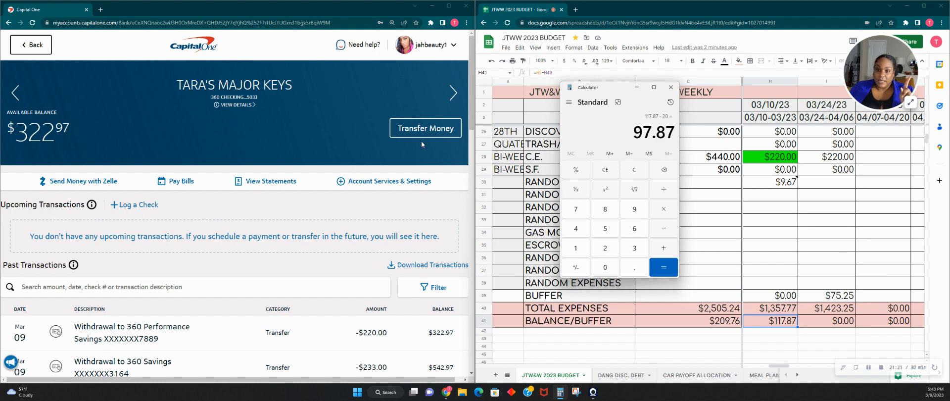
- Start a money transfer in Capital One from the checking account to the C.E. MONEY savings account
left_click(403, 136)
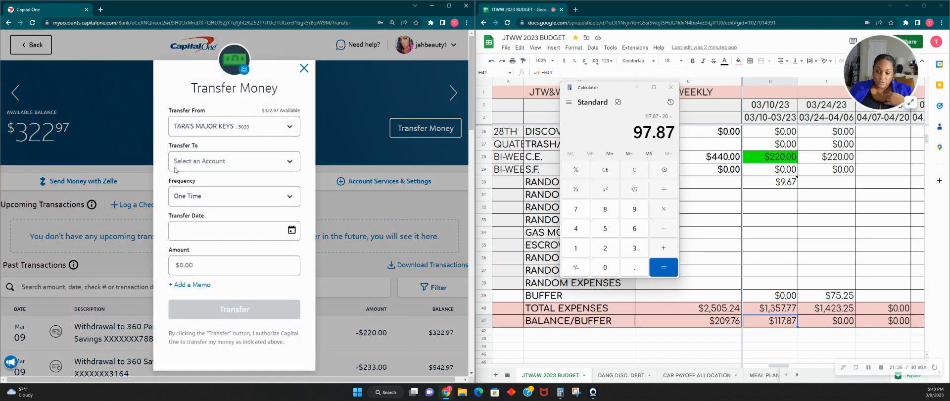
left_click(176, 167)
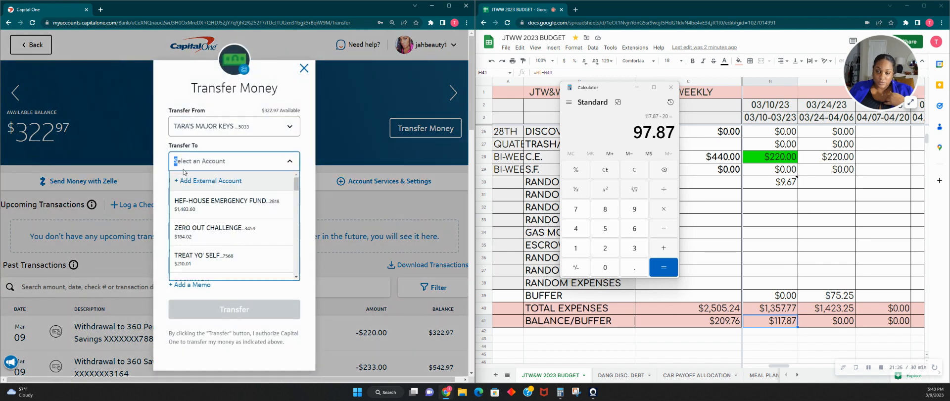
scroll(222, 230, "down", 3)
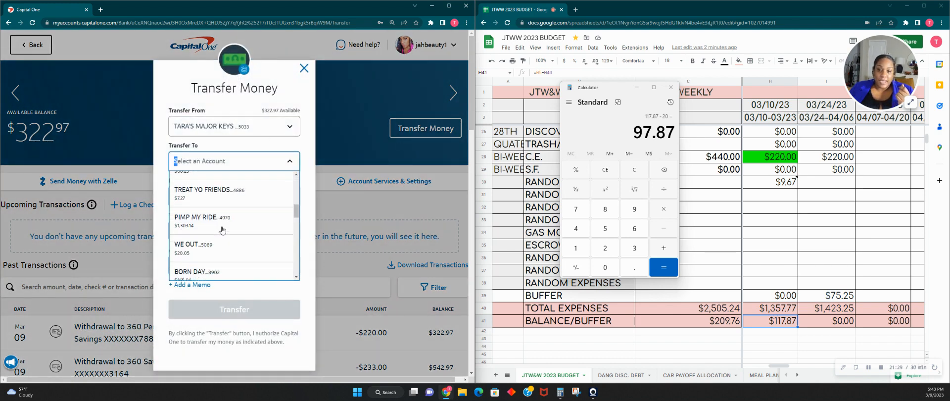
scroll(223, 230, "down", 6)
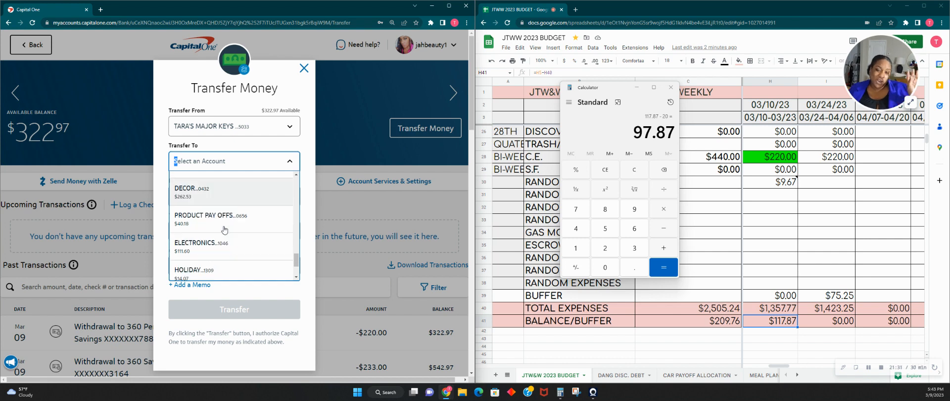
scroll(224, 230, "down", 2)
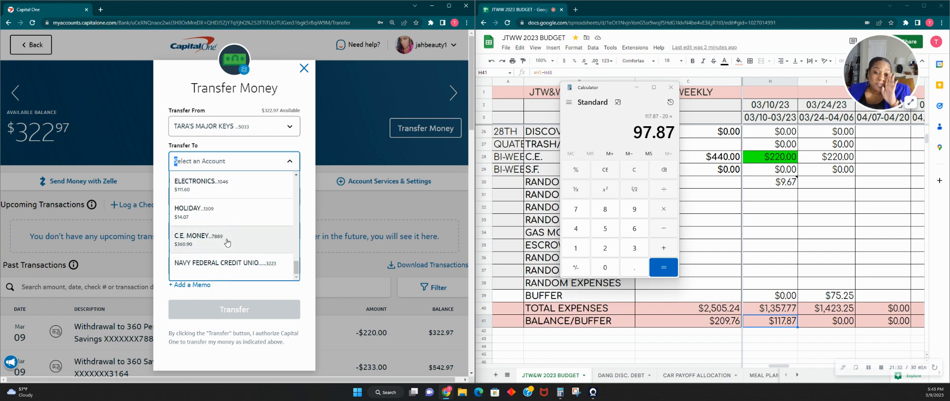
left_click(227, 241)
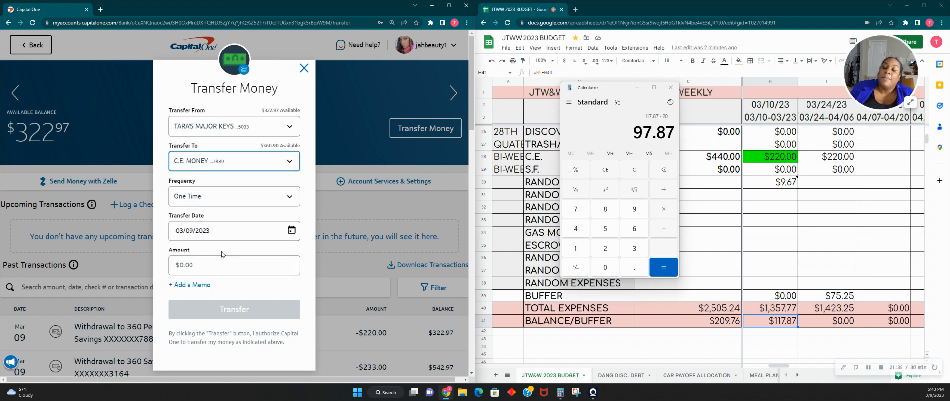
- Set the transfer amount to $20.00 and add the memo BUFFER
left_click(222, 262)
type("20")
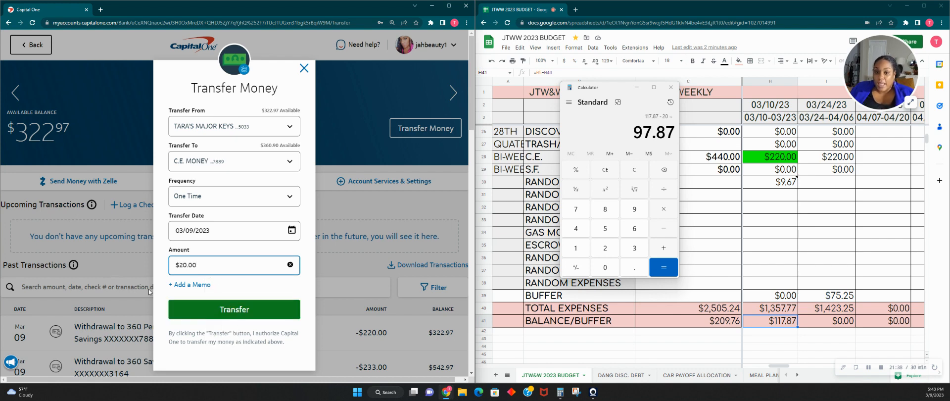
left_click(194, 285)
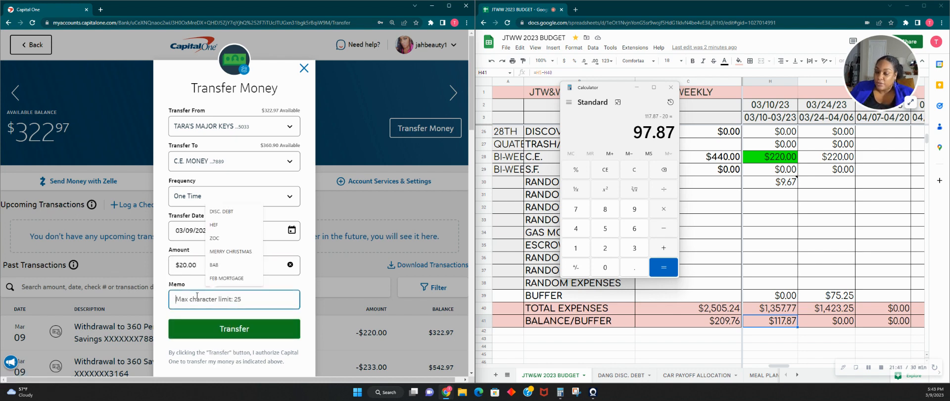
type("BUFFER")
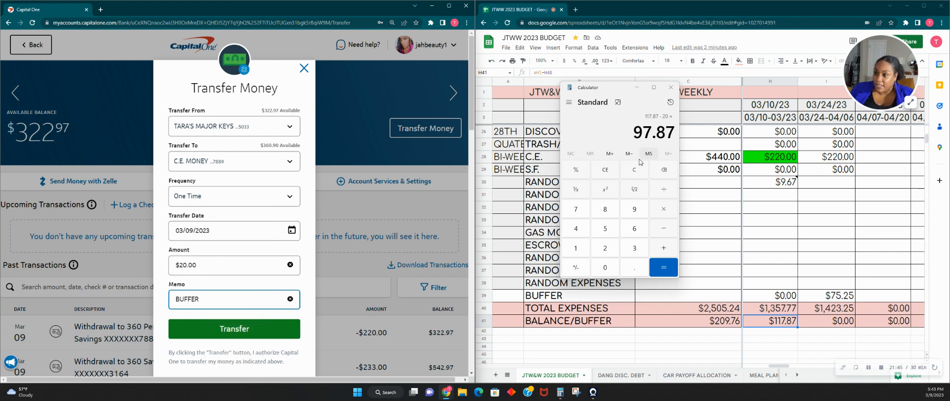
- Change the transfer to $37.00 with the memo BUFFER C.E. and submit it
left_click_drag(212, 266, 132, 255)
type("37")
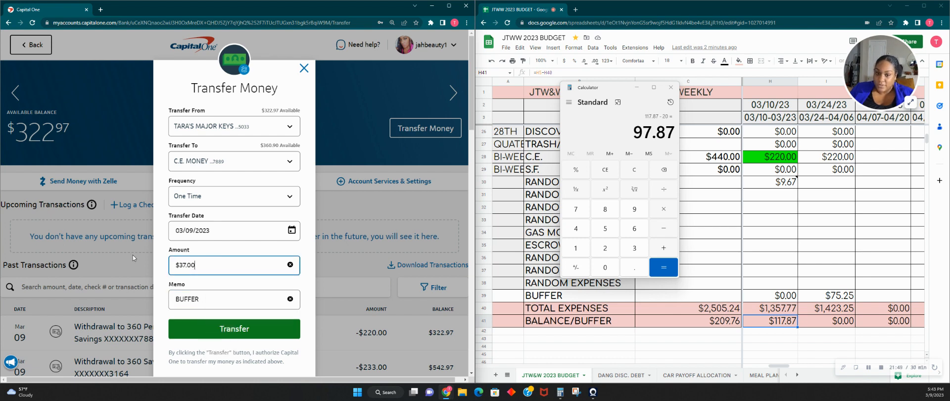
left_click(220, 297)
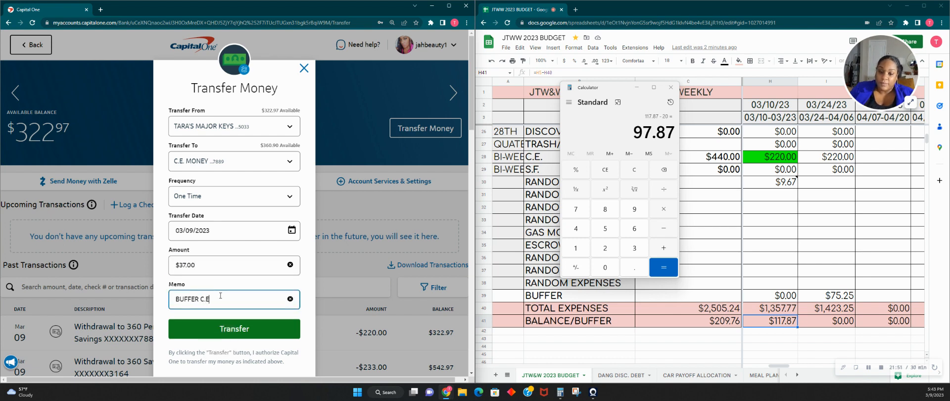
type("C.E.")
left_click(262, 335)
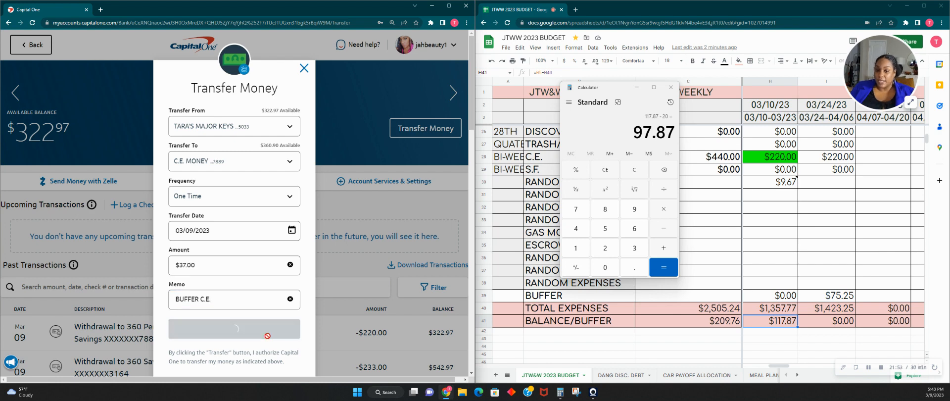
- Calculate 117.87 minus 37 in the Calculator and clear it
left_click(638, 173)
type("117.")
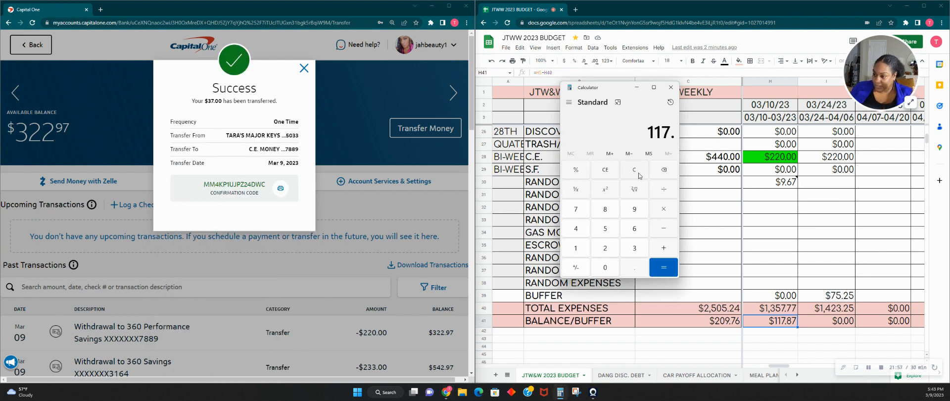
type("87")
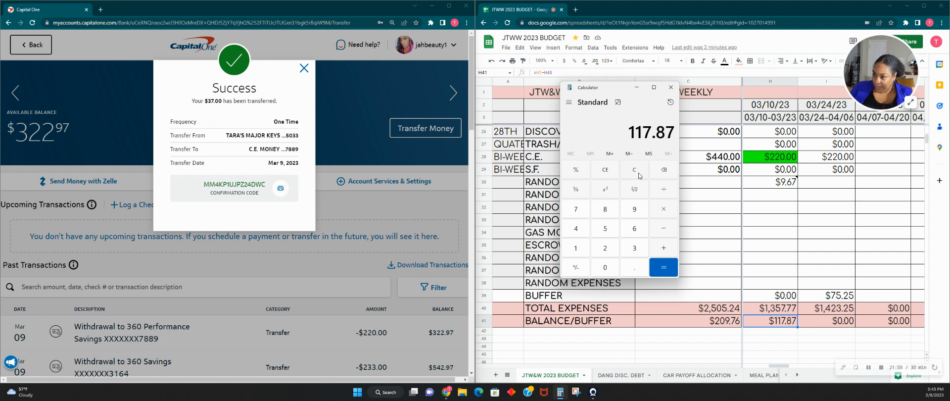
type(" - 37")
key("Return")
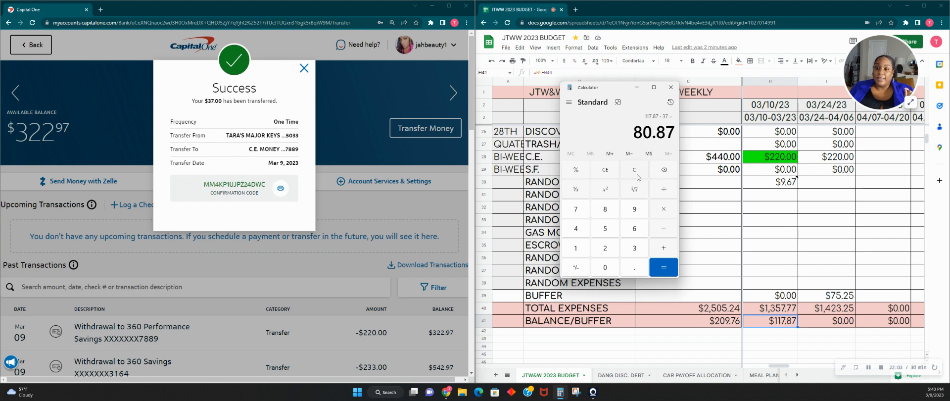
left_click(637, 176)
- Go back to the bank's account summary and open the HEF-HOUSE EMERGENCY FUND account
left_click(202, 46)
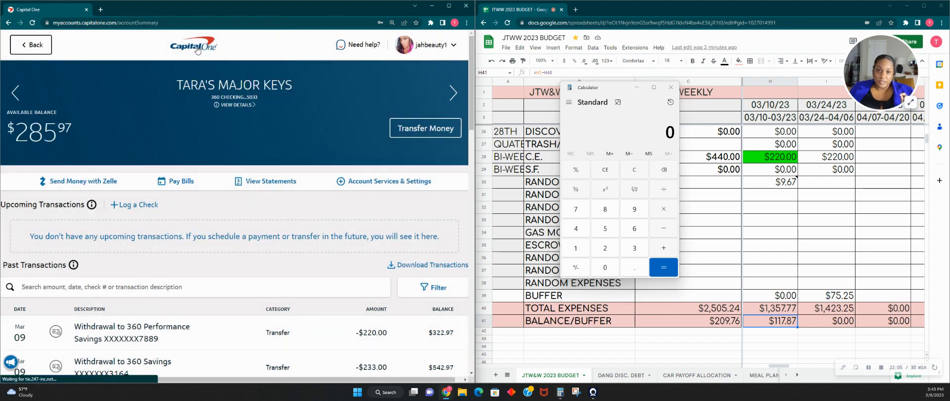
scroll(239, 119, "down", 3)
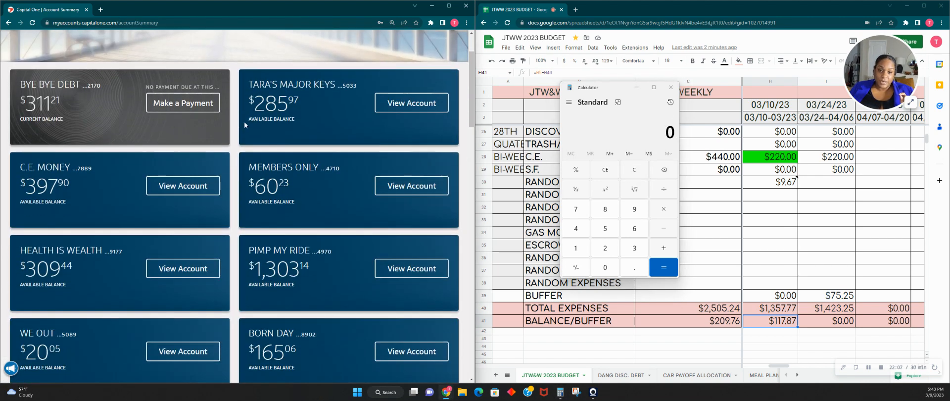
scroll(244, 126, "down", 4)
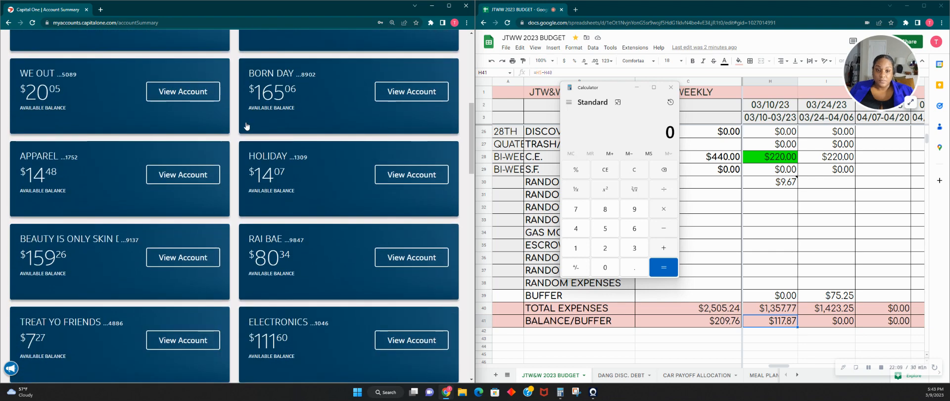
scroll(246, 126, "down", 7)
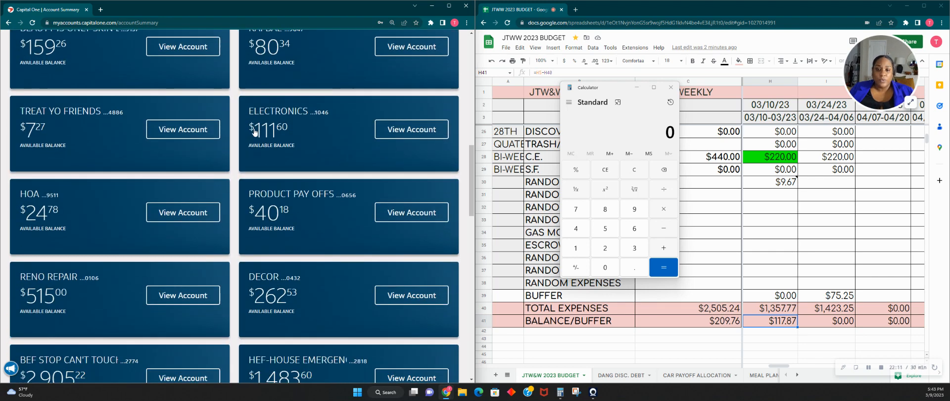
scroll(255, 132, "down", 3)
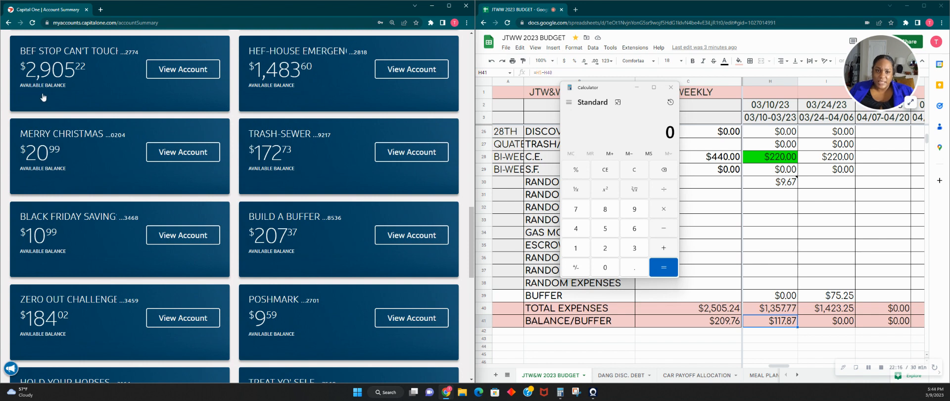
left_click(265, 82)
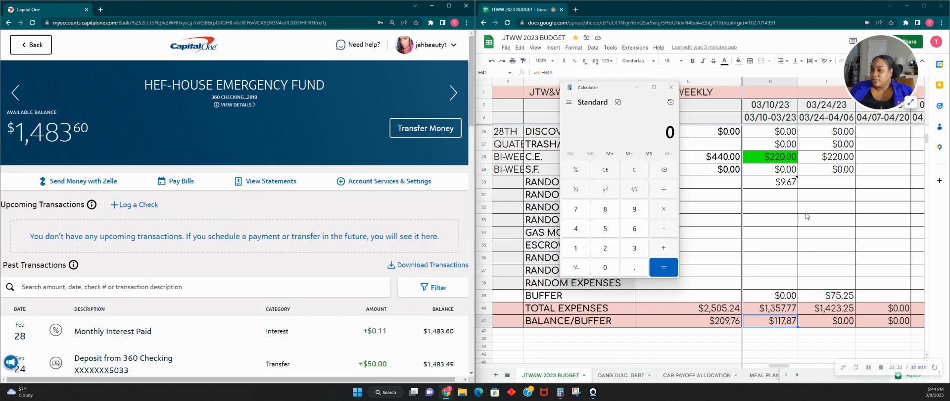
- Enter 37.00 in the first empty RANDOM EXPENSES cell of the 03/10/23 column
left_click(775, 197)
type("37")
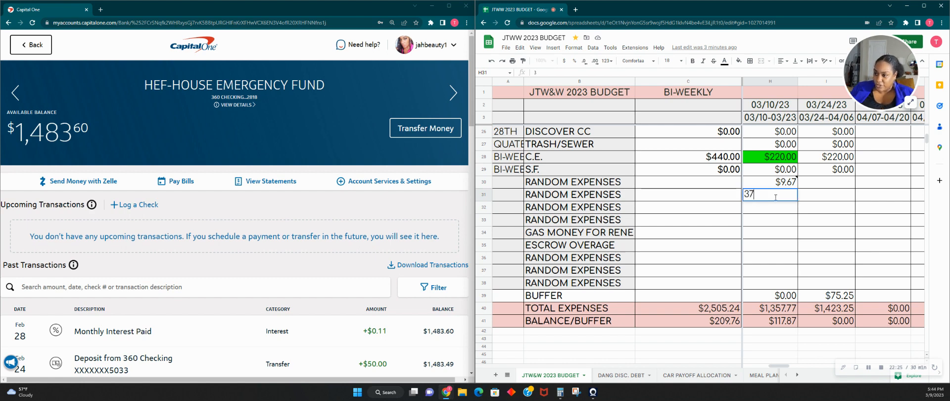
type(".0")
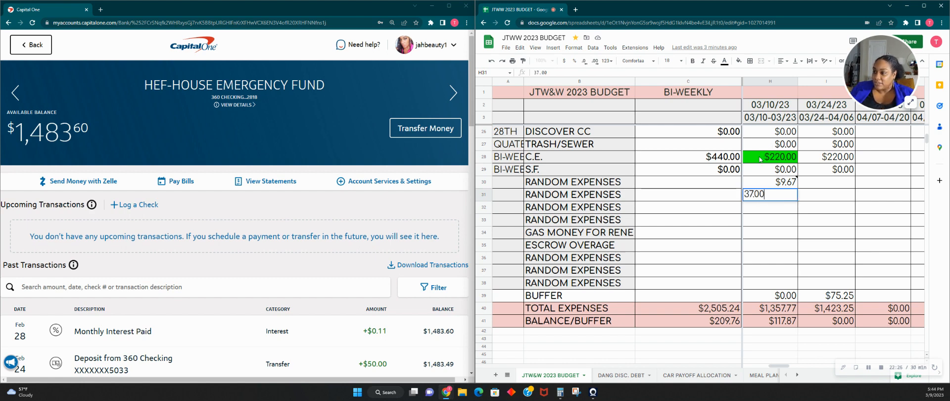
type("0")
- Change the 03/10/23 C.E. amount to =220+37 and clear the duplicate 37.00 in the RANDOM EXPENSES cell below it
left_click(760, 159)
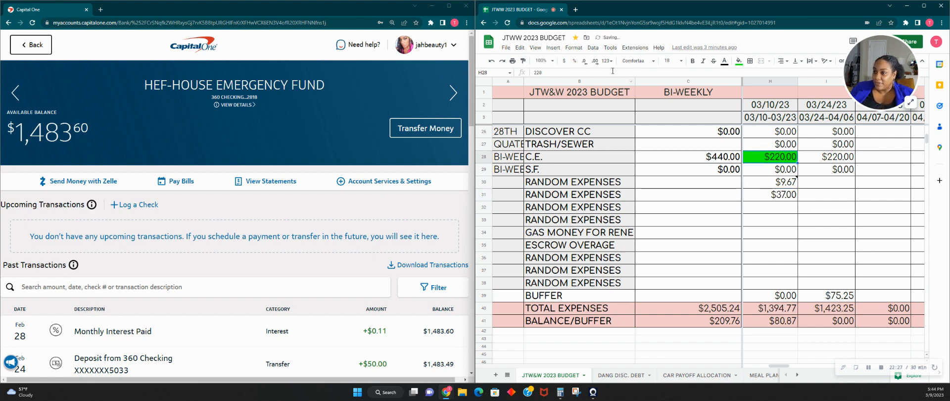
left_click(534, 73)
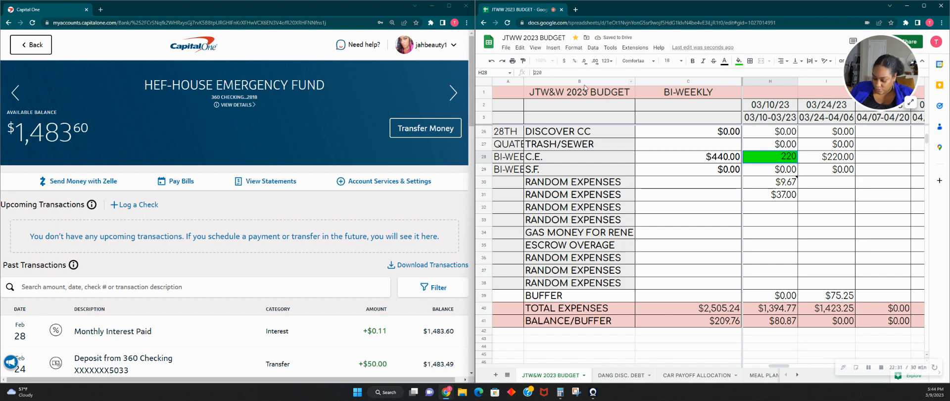
type("=")
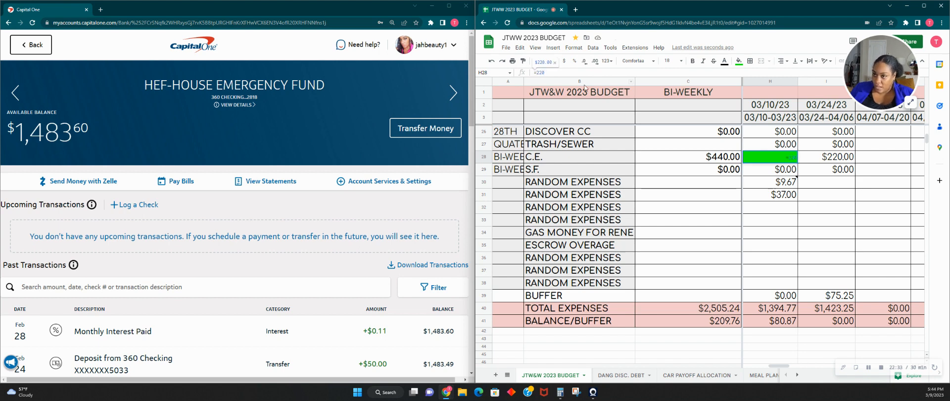
type("+37")
key("Tab")
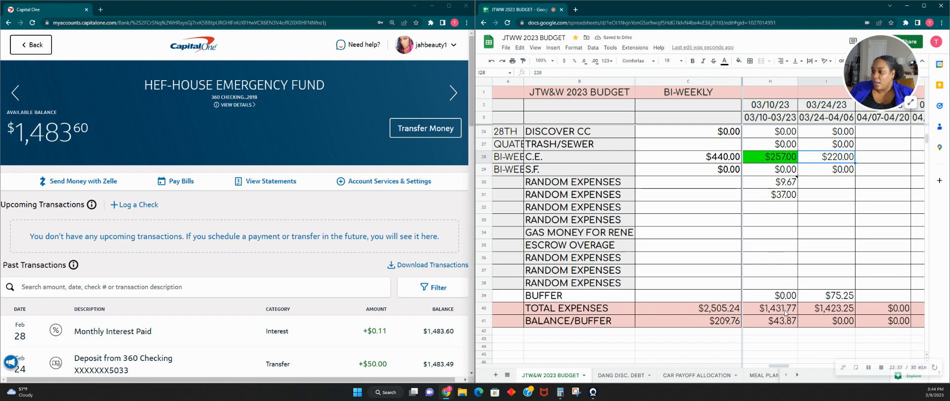
left_click(783, 200)
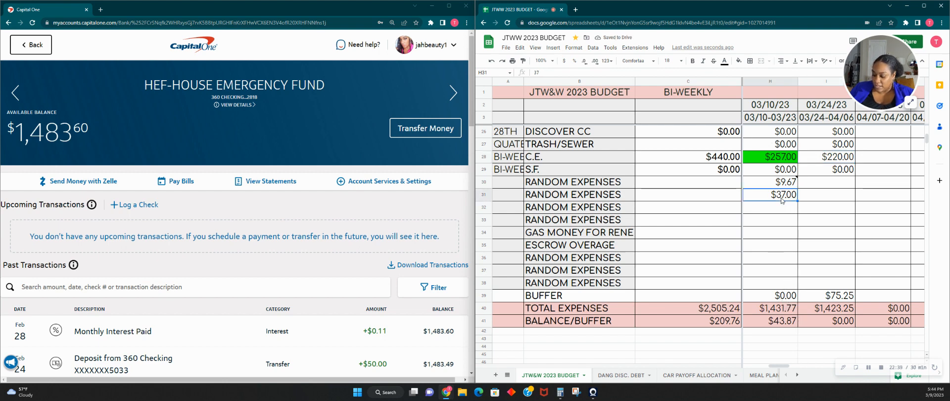
key("Delete")
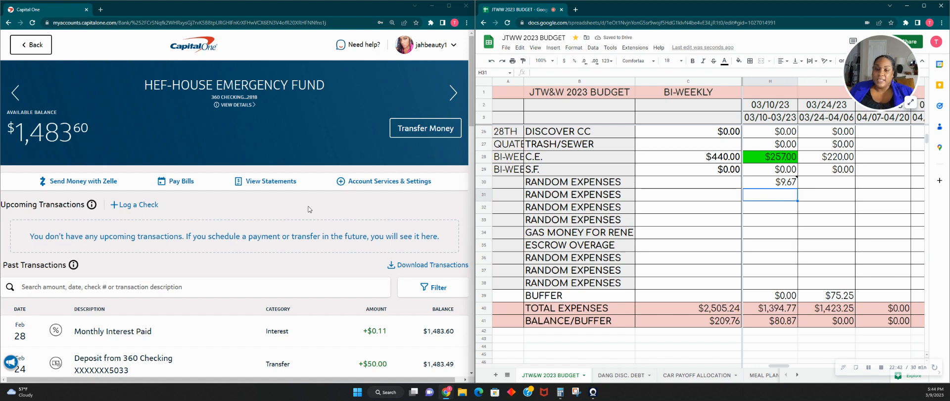
- Start a money transfer from the MAJOR KEYS checking account to the HEF-HOUSE EMERGENCY FUND account
left_click(404, 133)
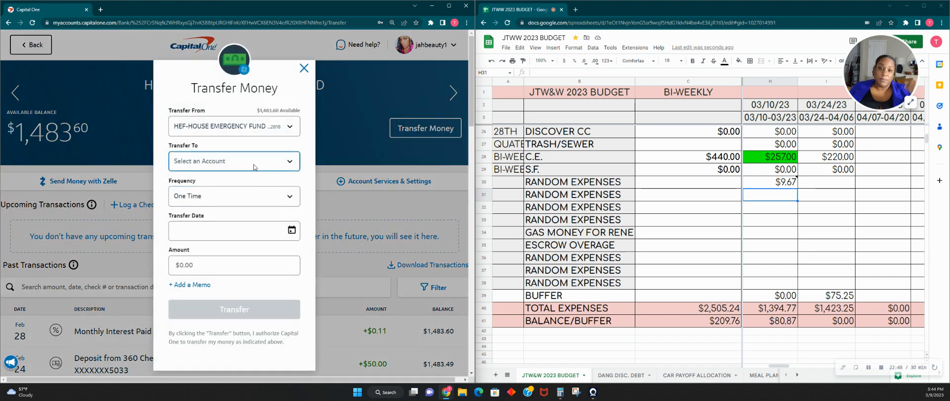
left_click(257, 163)
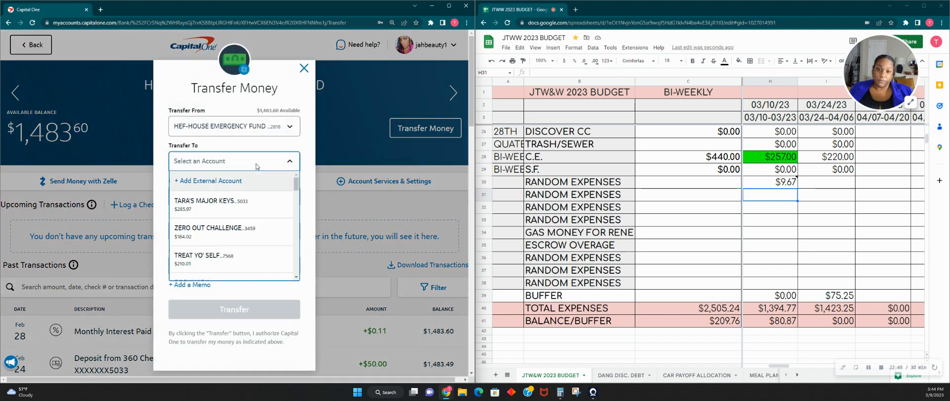
left_click(246, 166)
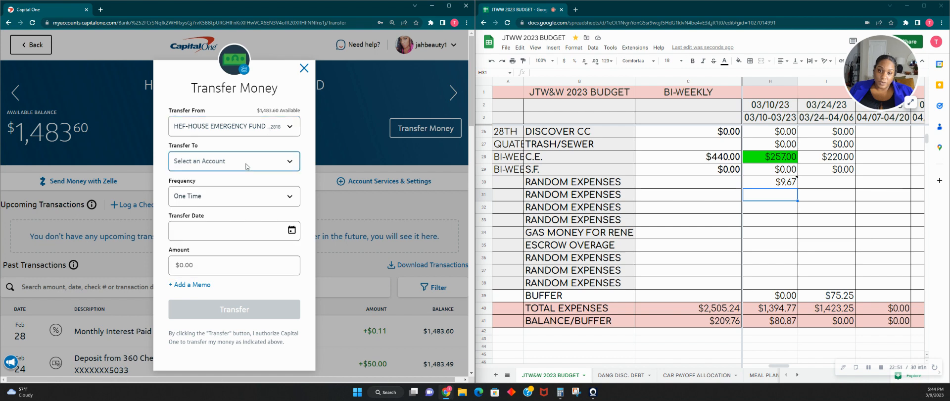
left_click(255, 130)
left_click(250, 183)
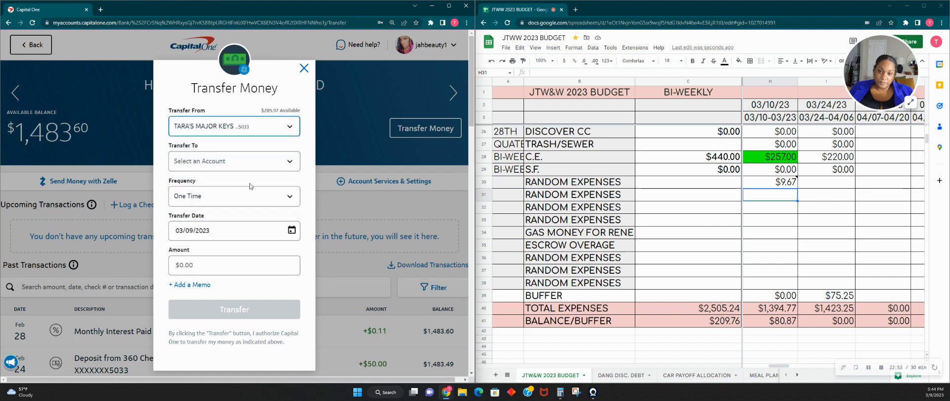
left_click(248, 162)
left_click(232, 201)
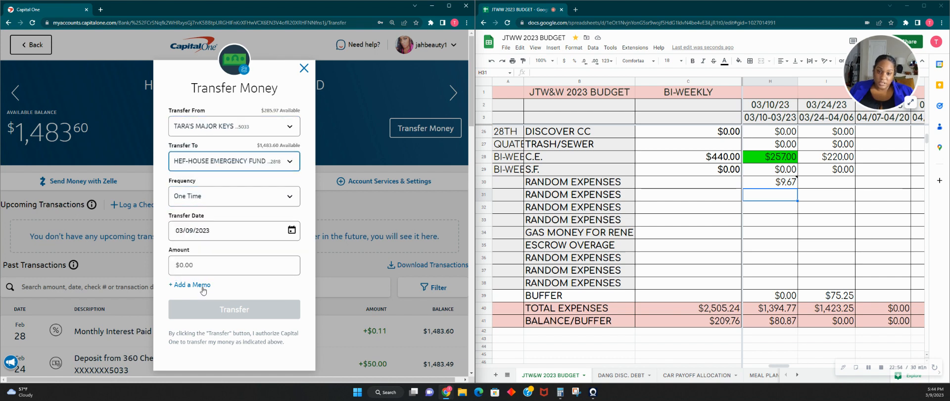
- Set the transfer amount to $80.87 with the memo SF MONEY, submit the transfer and close the confirmation
left_click(217, 264)
type("80.")
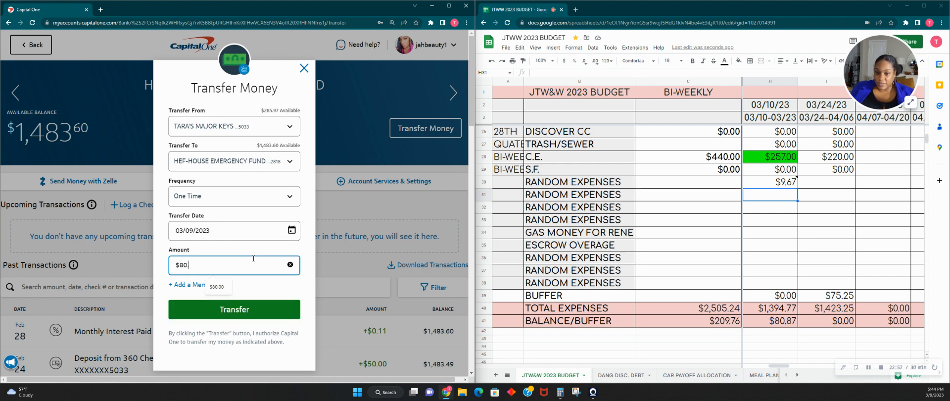
type("87")
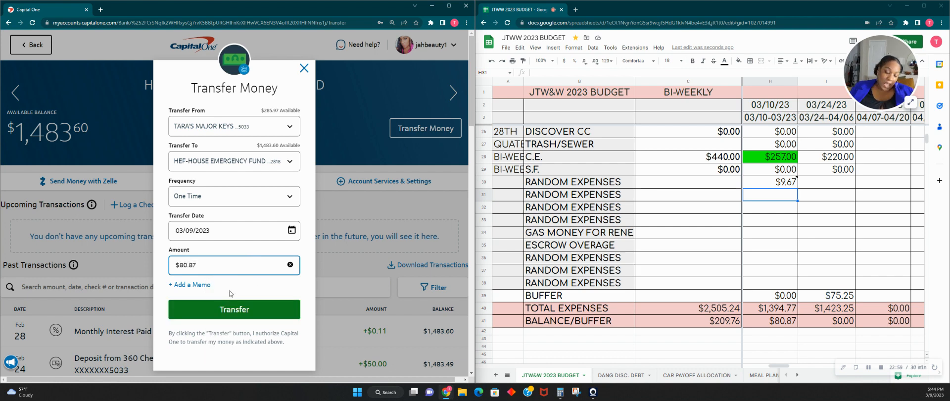
left_click(203, 285)
left_click(193, 296)
type("S")
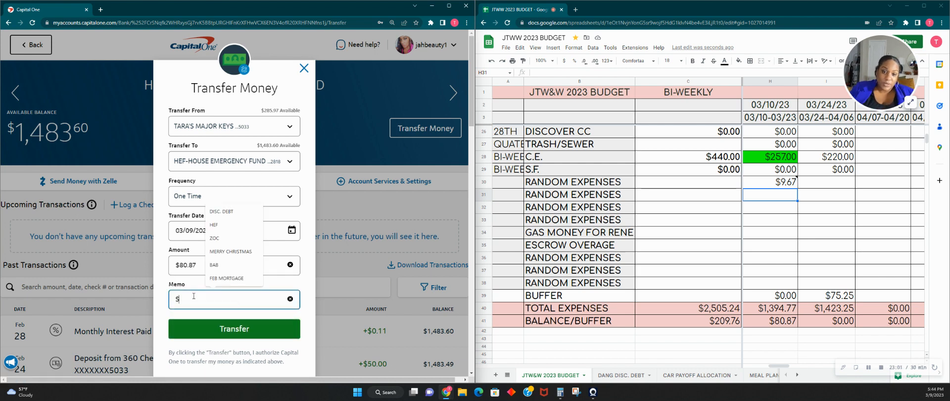
type("F MONEY")
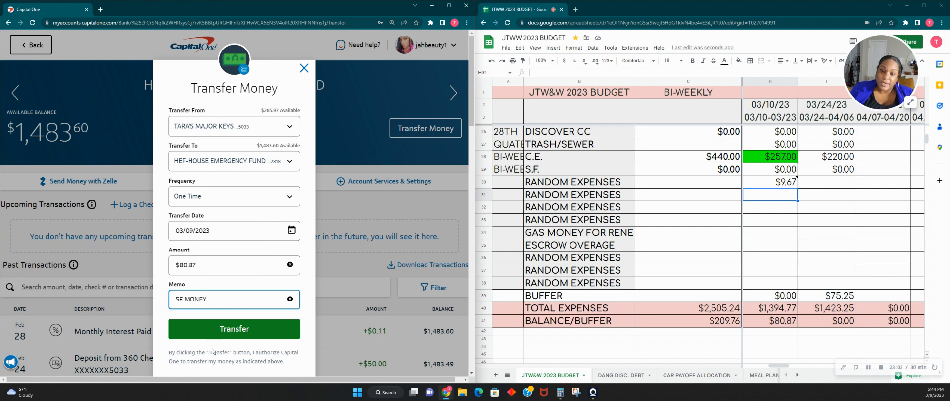
left_click(223, 329)
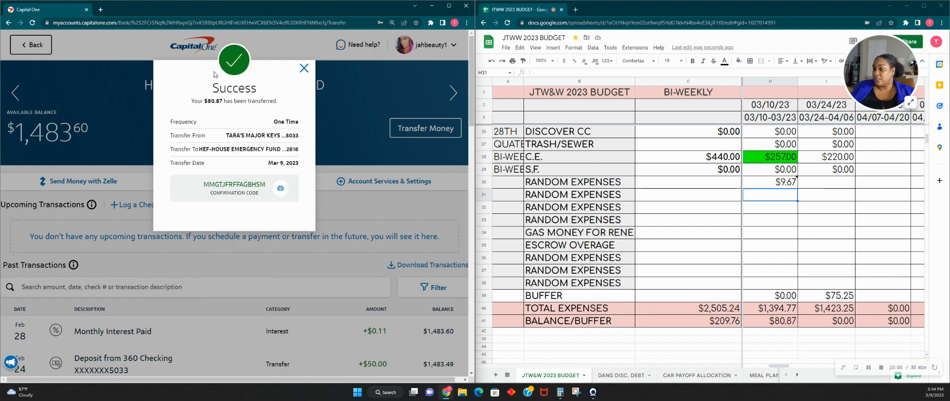
left_click(304, 68)
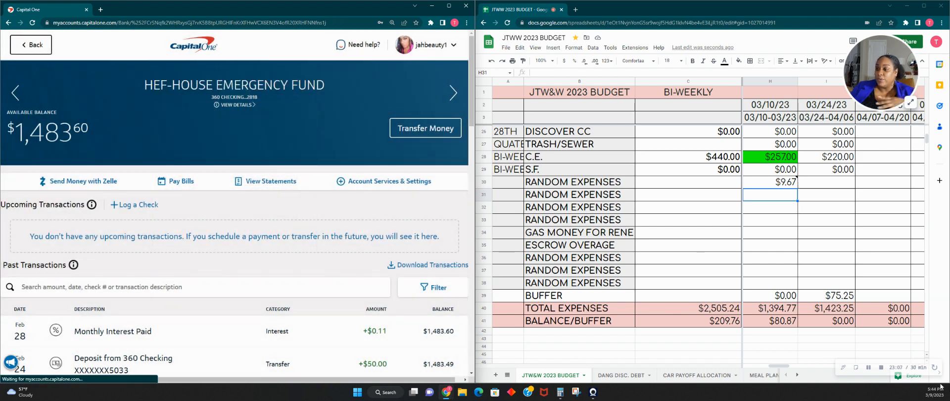
- Enter 80.87 in the first empty RANDOM EXPENSES cell of the 03/10/23 column
left_click(774, 202)
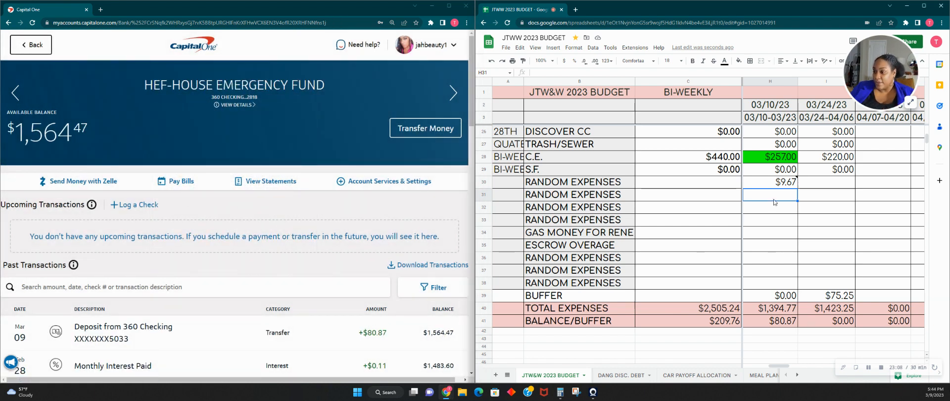
type("80.87")
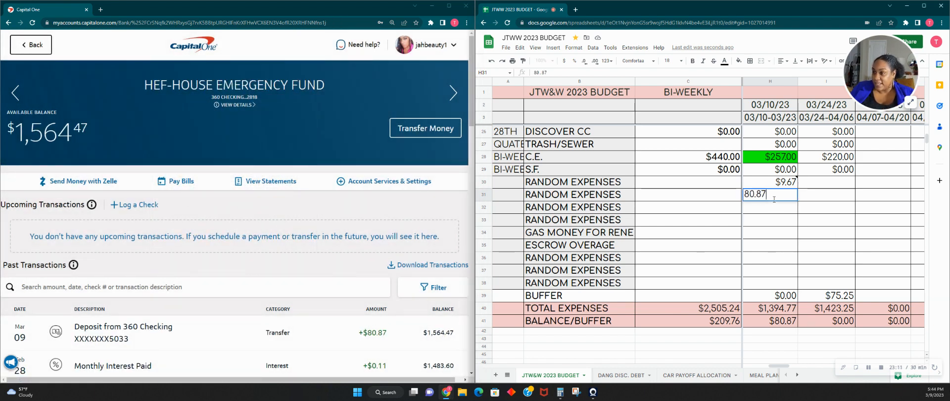
- Rename the RANDOM EXPENSES label in the row of the $80.87 entry to H.E.F
left_click(569, 199)
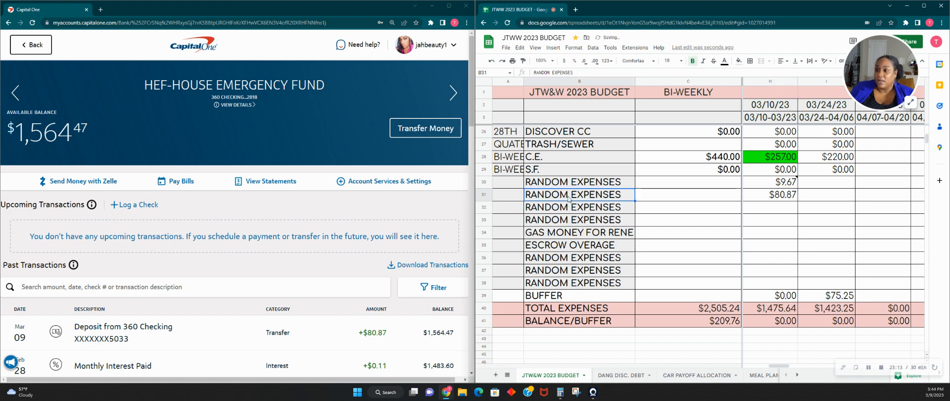
type("HOUSE EMERGE")
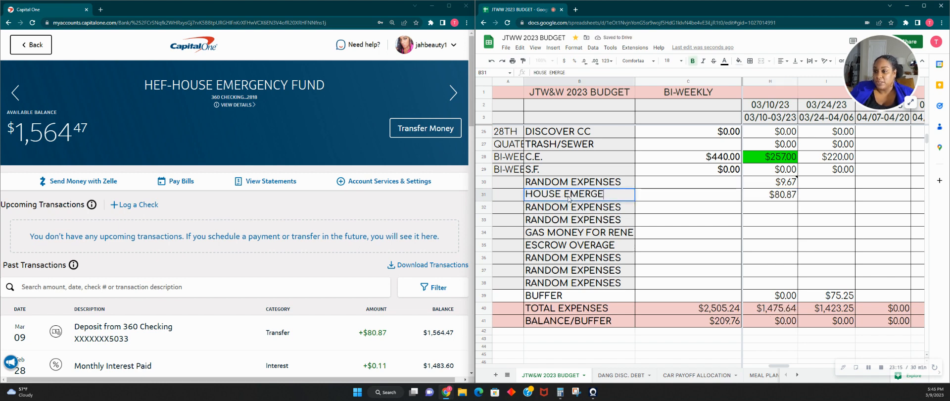
key("BackSpace")
key("BackSpace")
key("BackSpace")
key("BackSpace")
key("BackSpace")
key("BackSpace")
key("BackSpace")
key("BackSpace")
key("BackSpace")
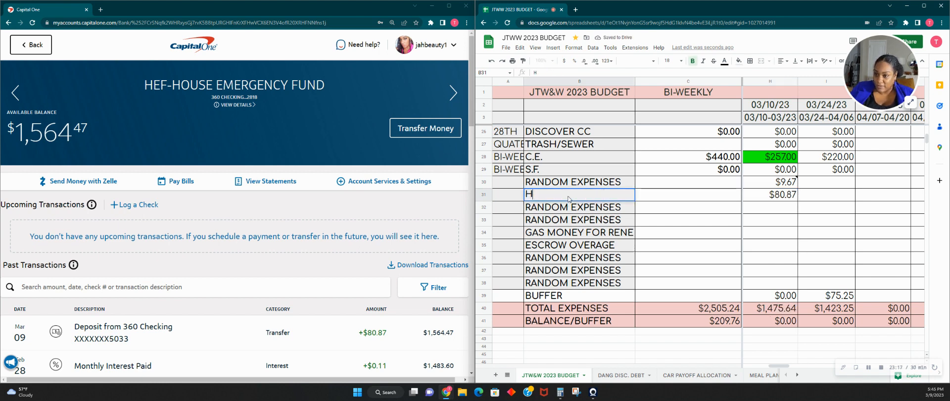
type(".E.F")
key("Tab")
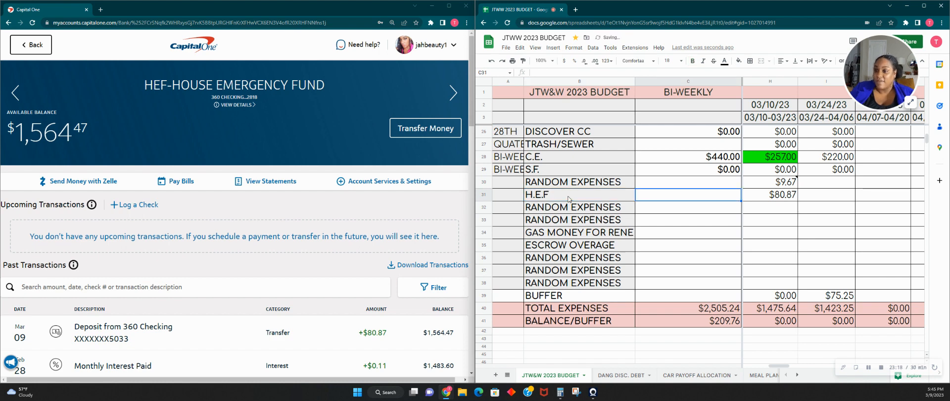
- Review the Pay #5 income, expenses, totals and car insurance entry in the 03/10/23 column
left_click(788, 220)
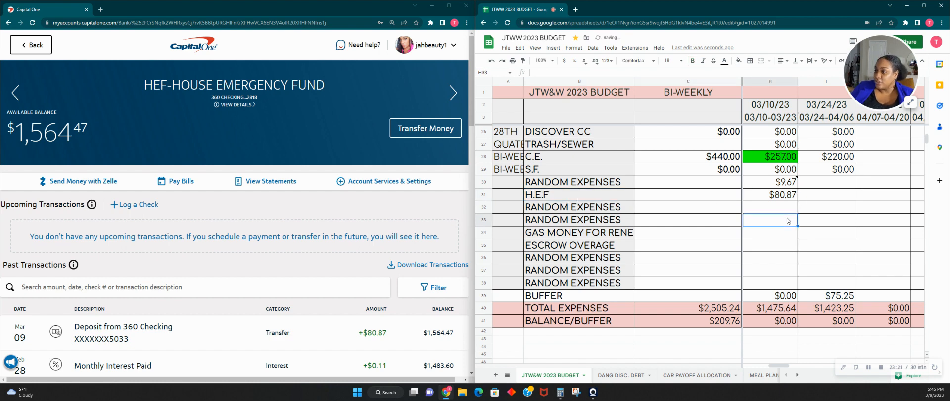
scroll(753, 250, "up", 6)
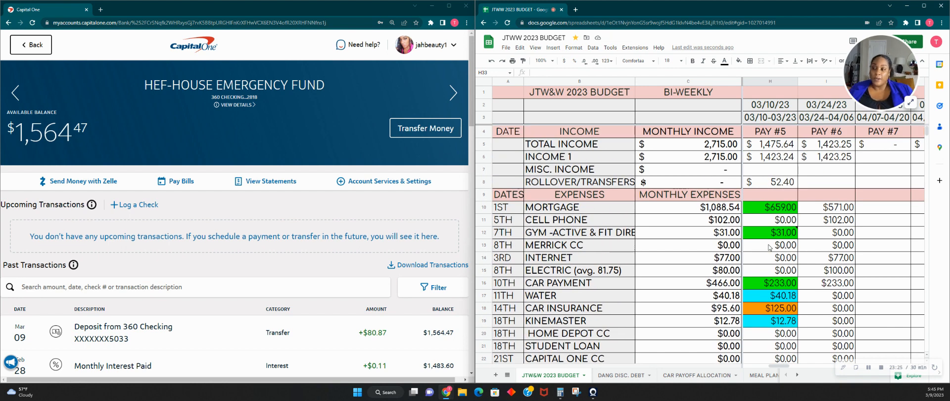
scroll(769, 248, "down", 7)
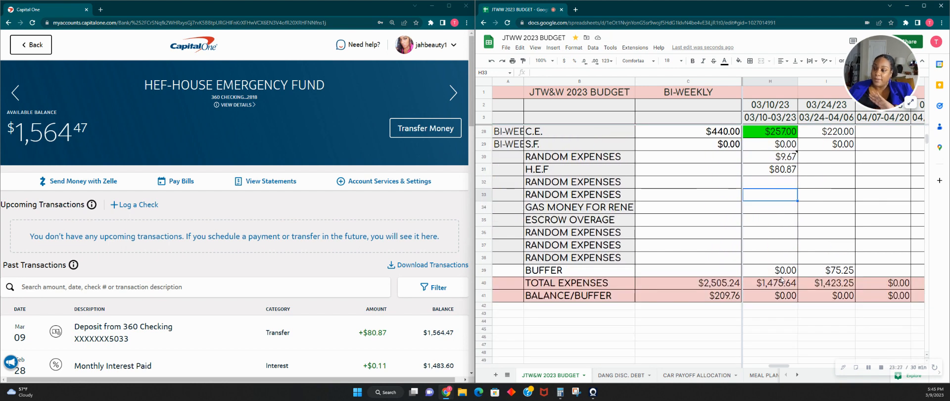
scroll(844, 316, "up", 5)
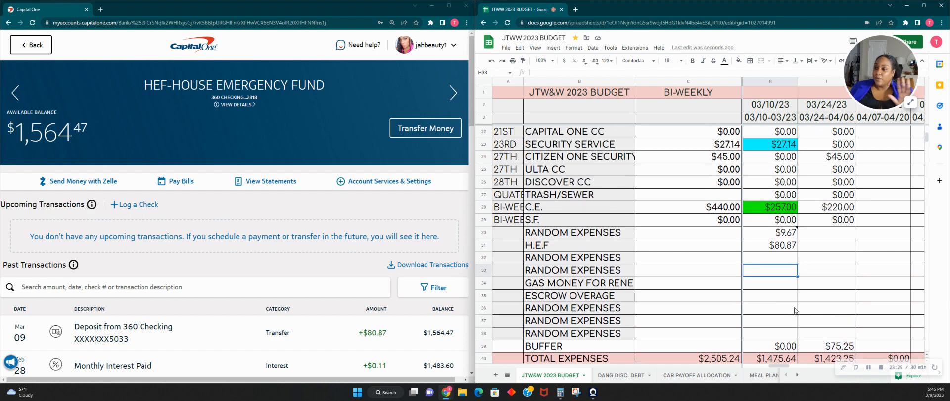
scroll(795, 310, "up", 1)
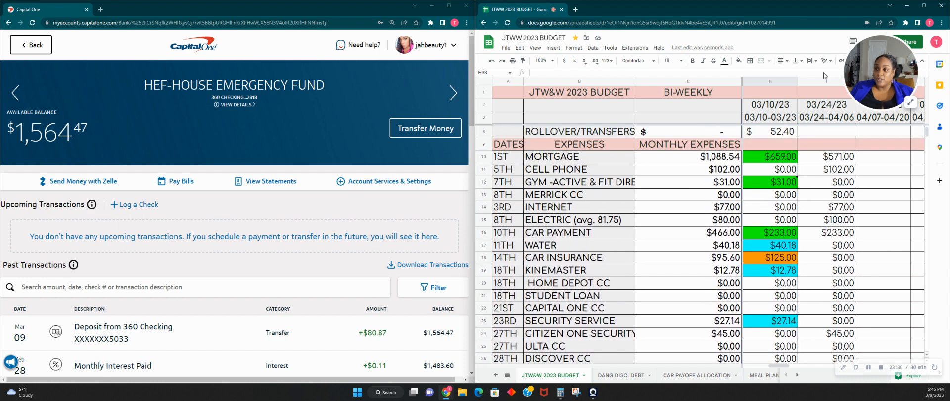
scroll(764, 276, "down", 3)
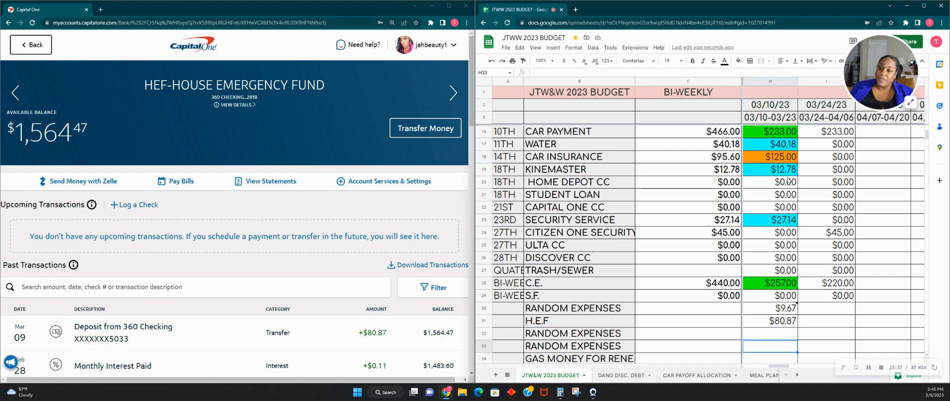
left_click(777, 159)
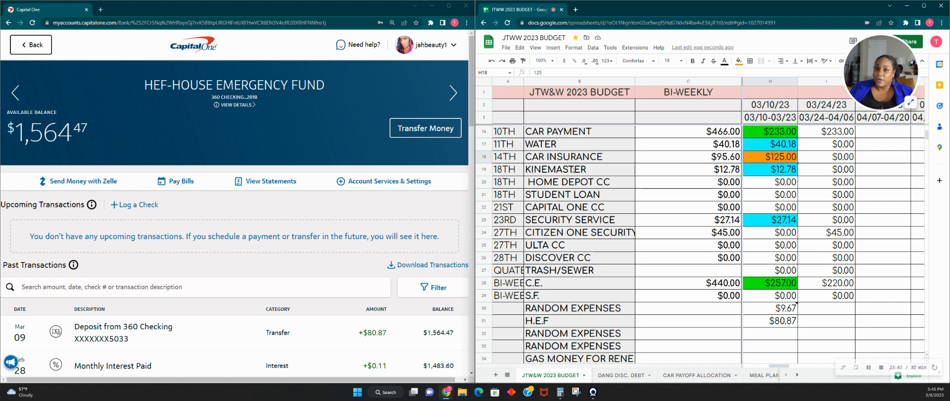
scroll(790, 313, "up", 4)
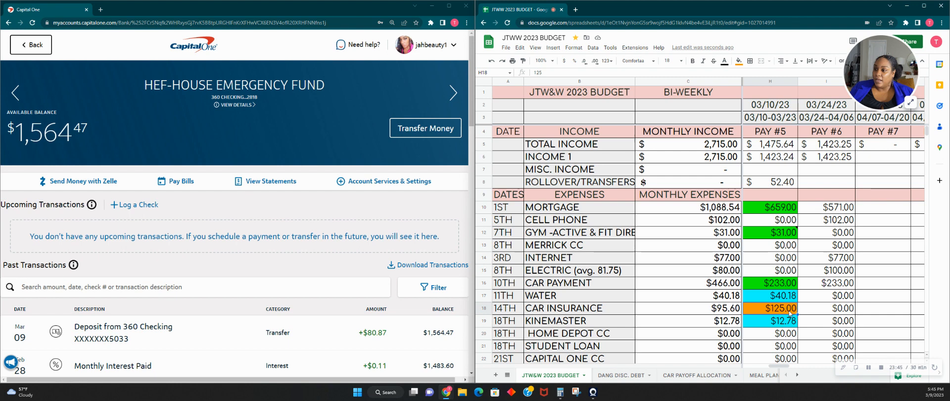
- Go back to the bank's account summary, look through the account balances and open the BUILD A BUFFER account
left_click(200, 44)
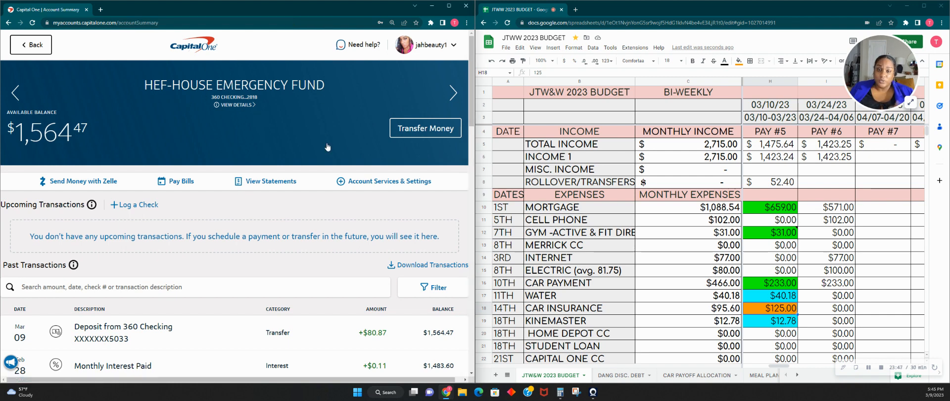
scroll(251, 199, "down", 4)
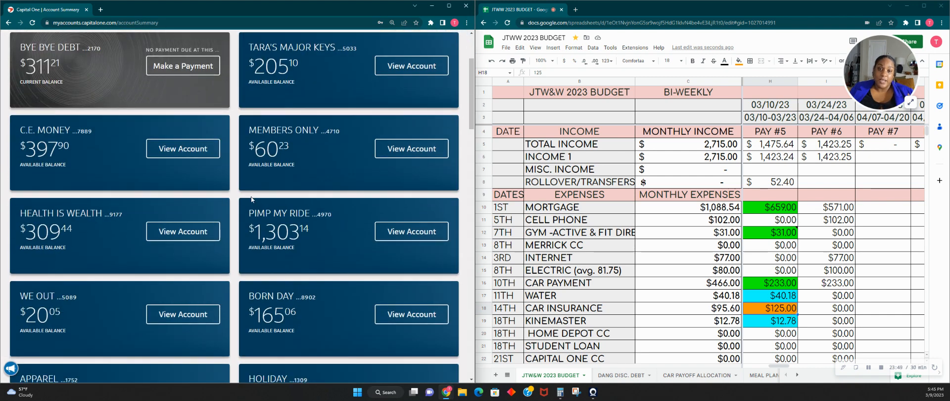
scroll(251, 199, "down", 5)
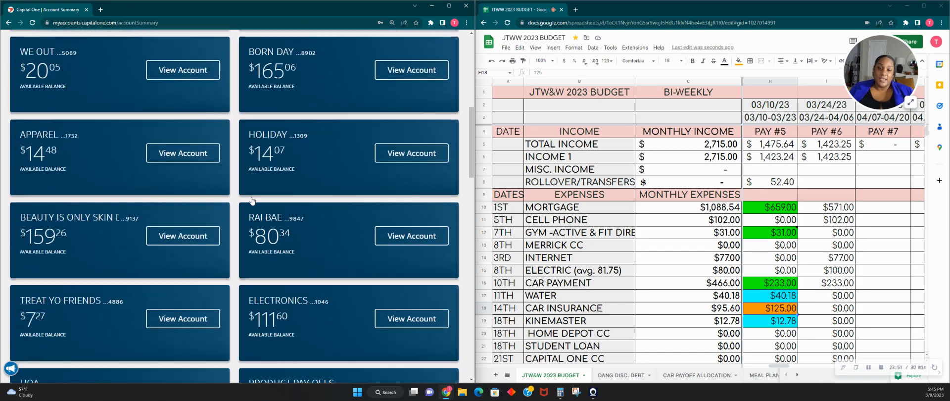
scroll(252, 199, "down", 6)
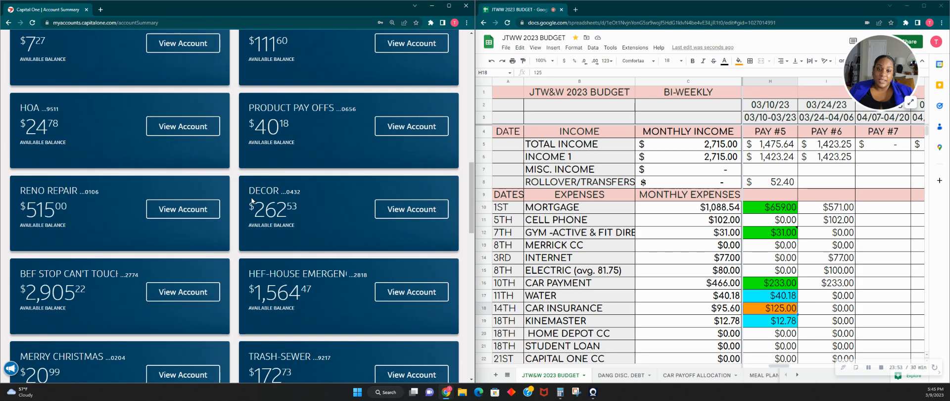
scroll(252, 200, "down", 5)
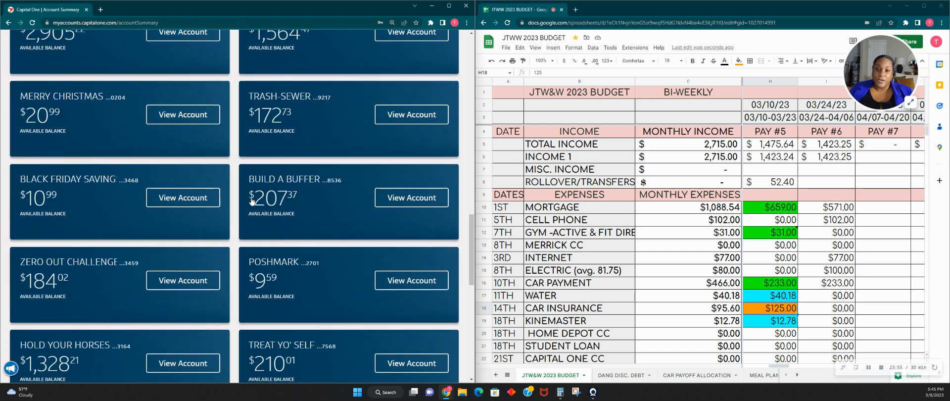
left_click(292, 178)
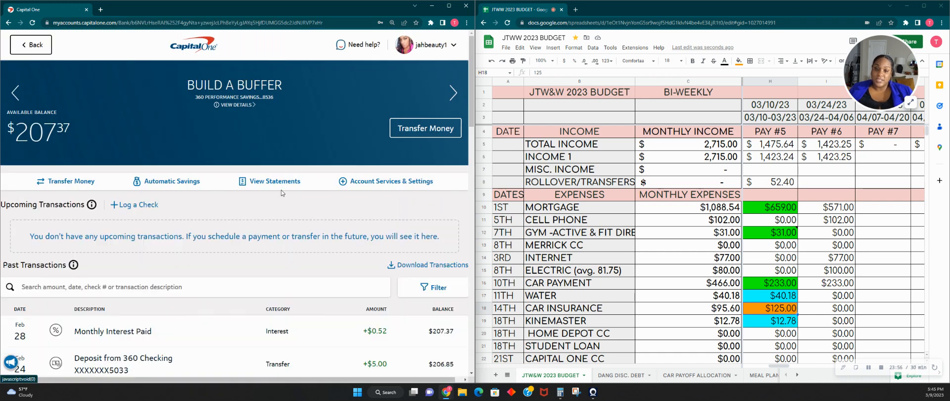
- Check the BUILD A BUFFER account's past transactions and return to the account summary
scroll(282, 190, "down", 2)
scroll(281, 194, "up", 2)
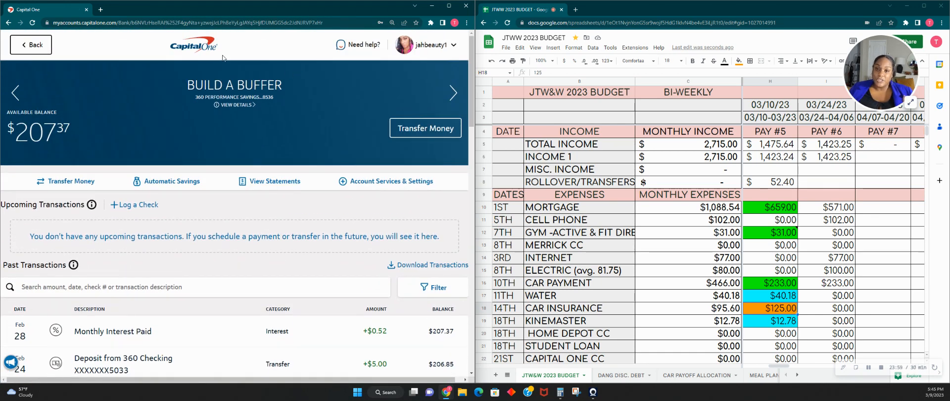
left_click(205, 51)
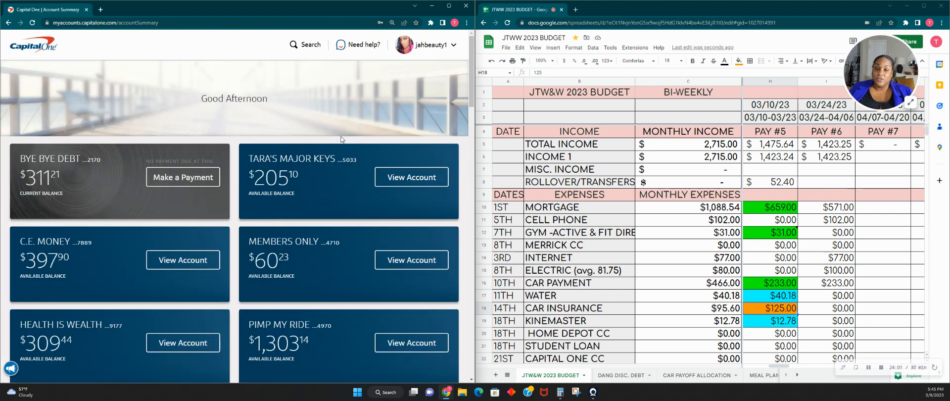